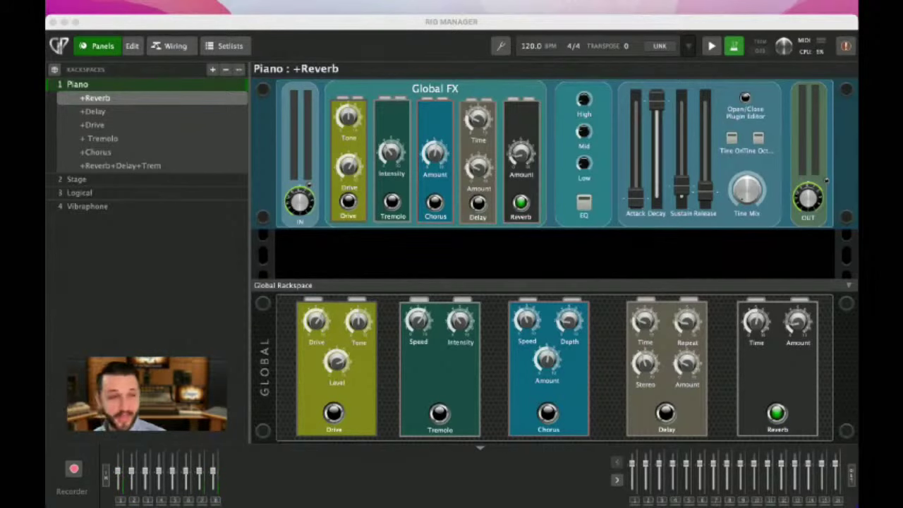
In edit mode, MIDI-learn Launch Control XL controller 60 on channel 10 for the Drive switch in the Global FX panel.
{"action": "left_click", "coordinate": [132, 47]}
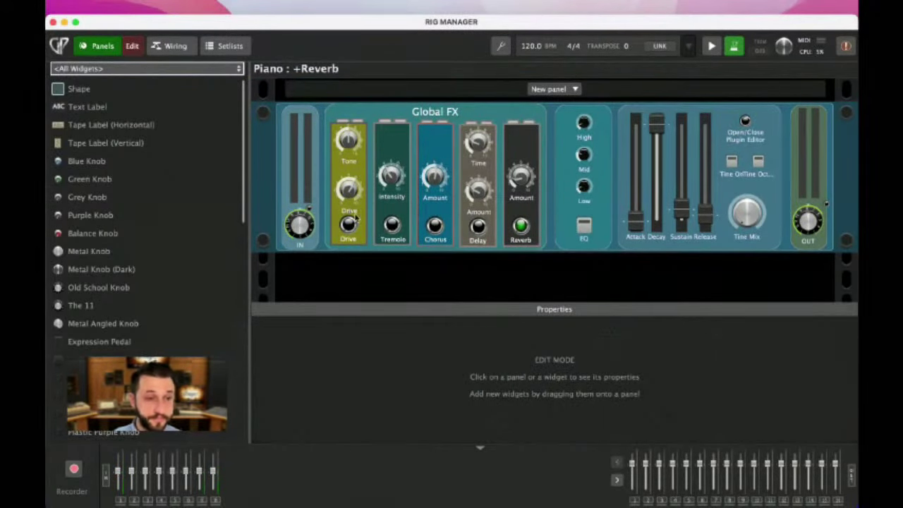
{"action": "left_click", "coordinate": [347, 229]}
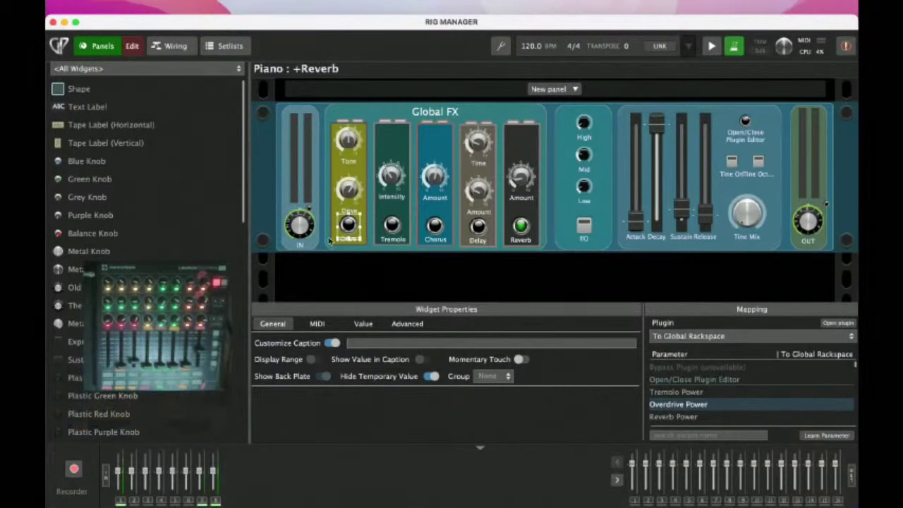
{"action": "left_click", "coordinate": [317, 323]}
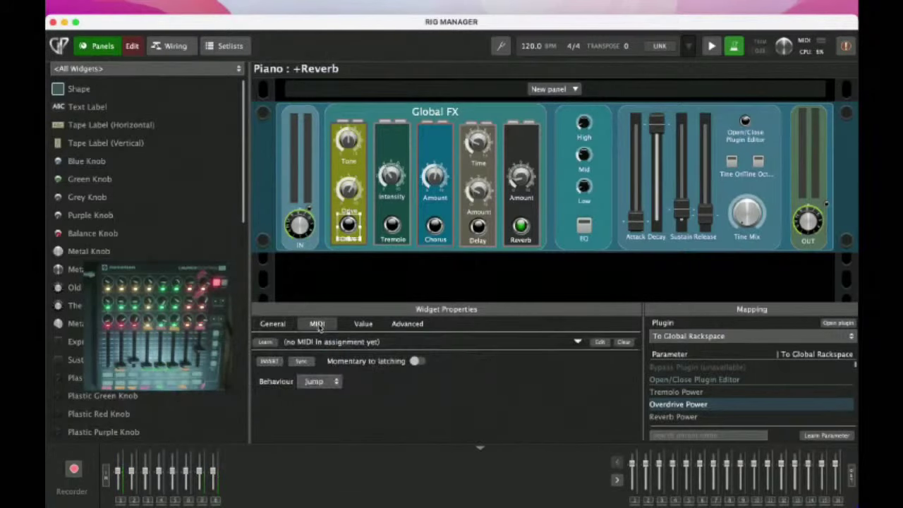
{"action": "left_click", "coordinate": [263, 342]}
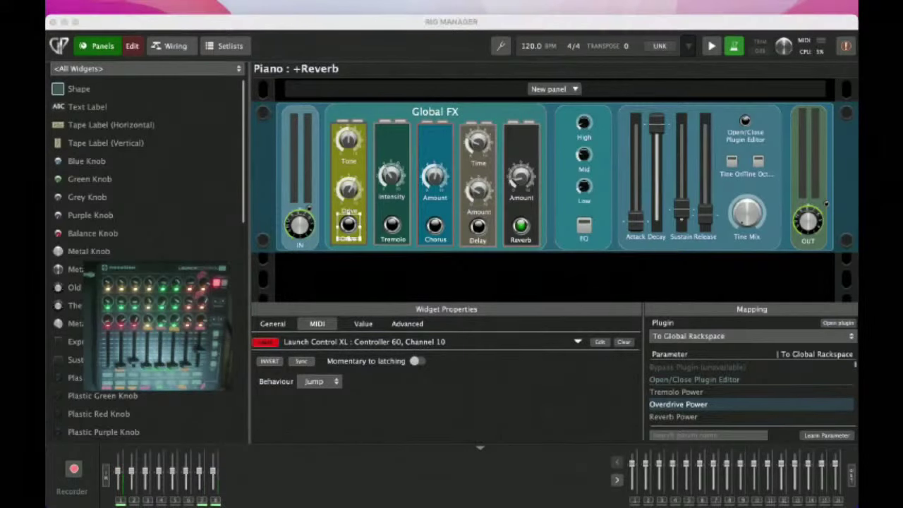
{"action": "left_click", "coordinate": [131, 46]}
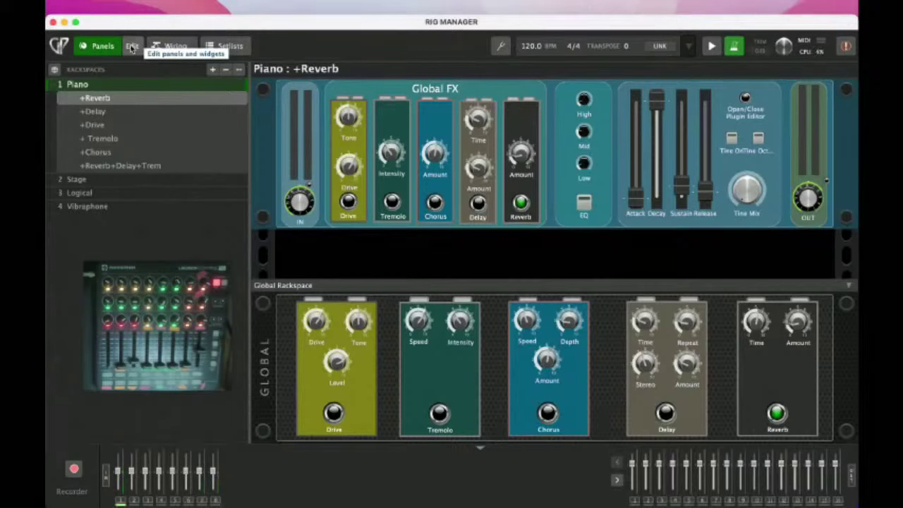
MIDI-learn Launch Control XL controllers 61, 62 and 63 on channel 10 for the Tremolo, Chorus and Delay switches, and leave edit mode.
{"action": "left_click", "coordinate": [131, 46]}
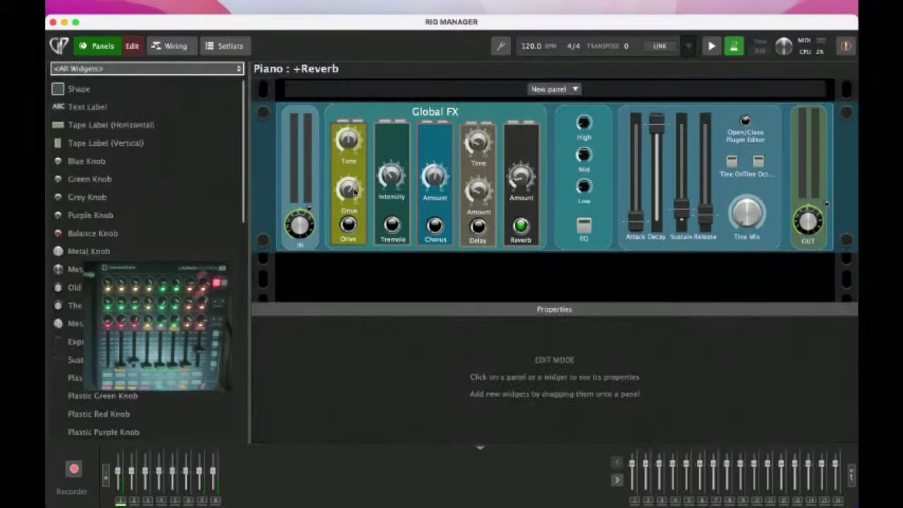
{"action": "left_click", "coordinate": [392, 224]}
{"action": "left_click", "coordinate": [265, 342]}
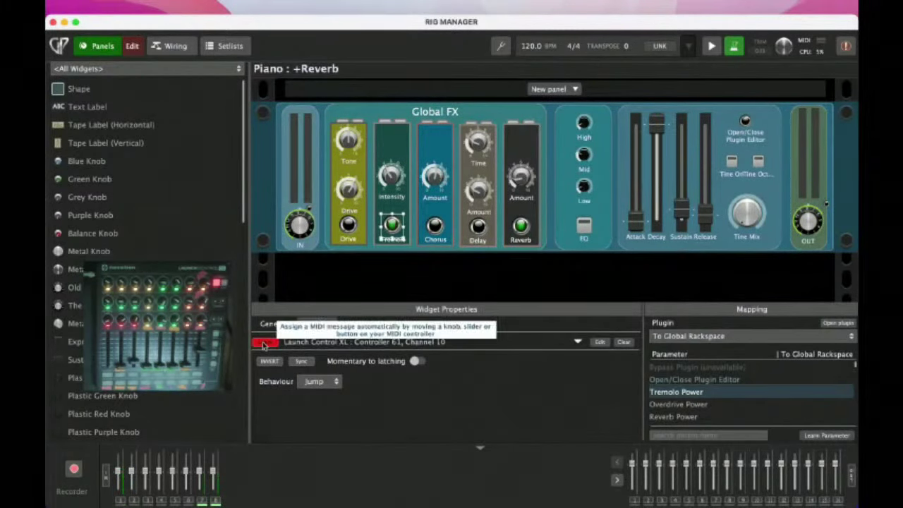
{"action": "left_click", "coordinate": [433, 227]}
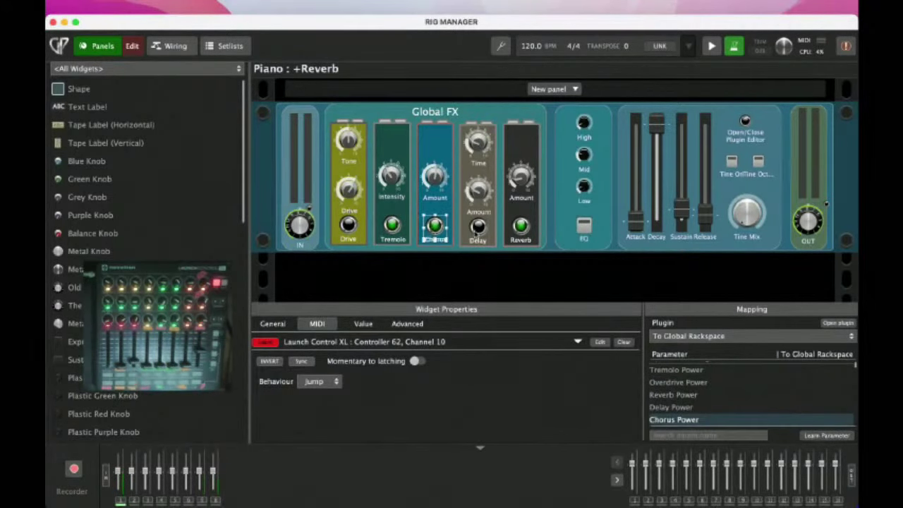
{"action": "left_click", "coordinate": [477, 227]}
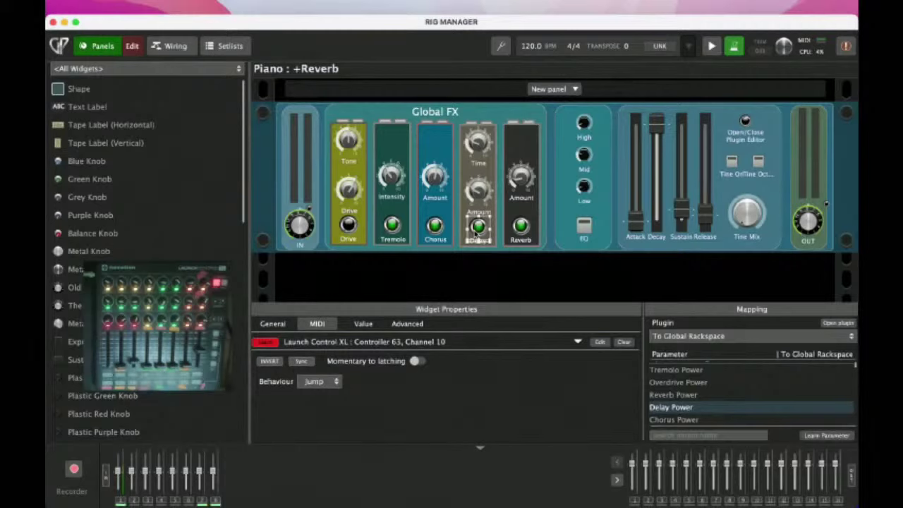
{"action": "left_click", "coordinate": [265, 342]}
{"action": "left_click", "coordinate": [348, 224]}
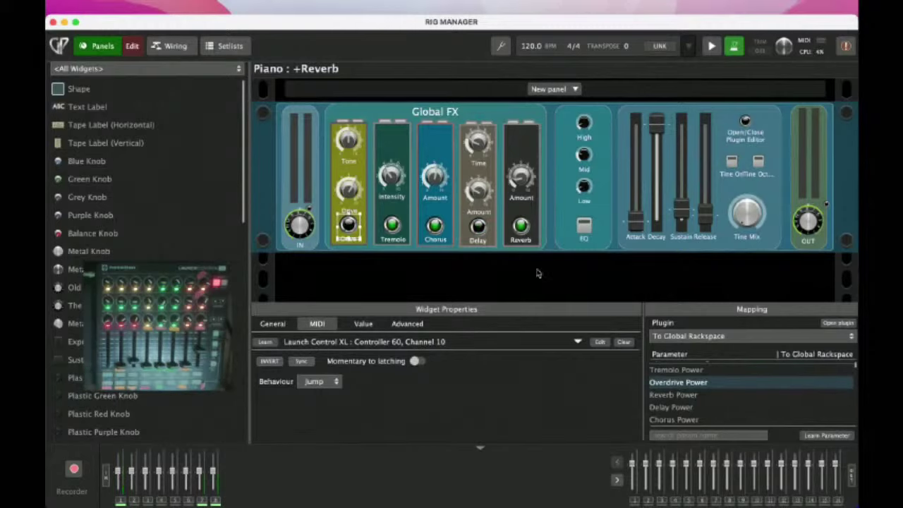
{"action": "left_click", "coordinate": [132, 46]}
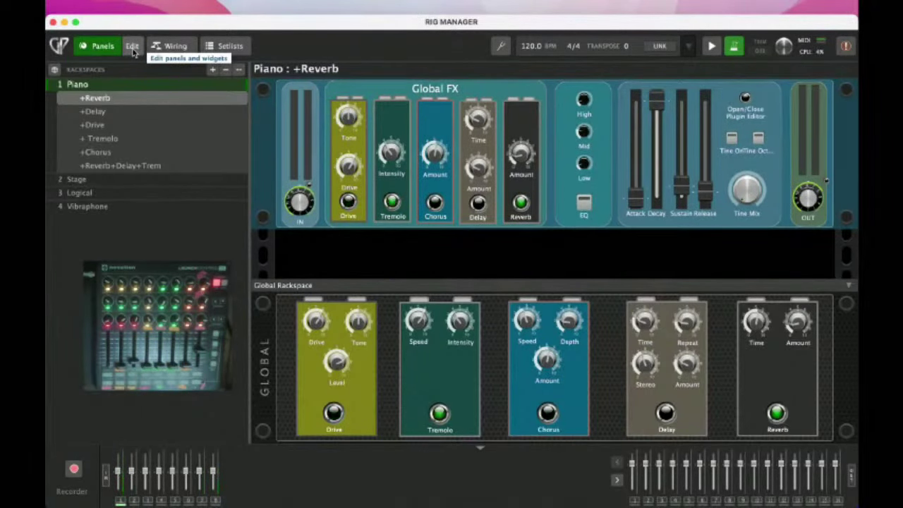
MIDI-learn Launch Control XL controller 49 for the Drive knob and controller 29 for the Tone knob, both on channel 1.
{"action": "left_click", "coordinate": [132, 46]}
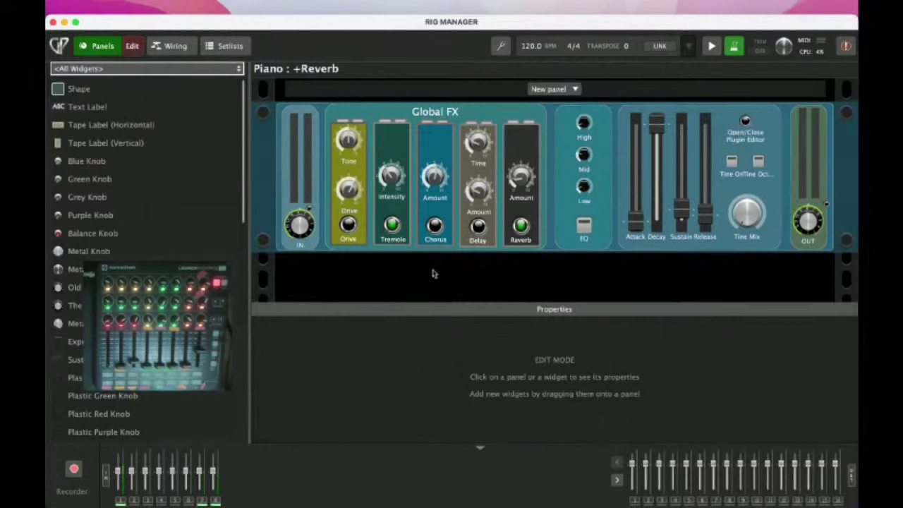
{"action": "left_click", "coordinate": [345, 192]}
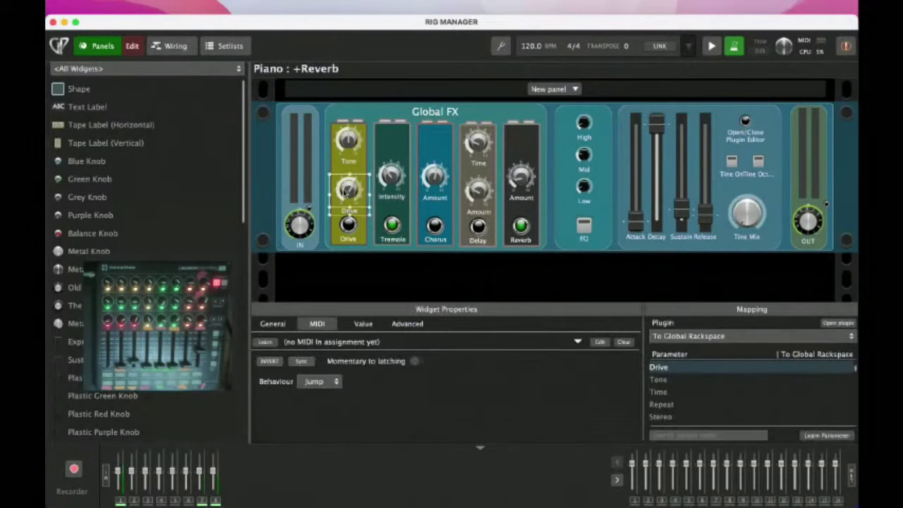
{"action": "left_click", "coordinate": [266, 342]}
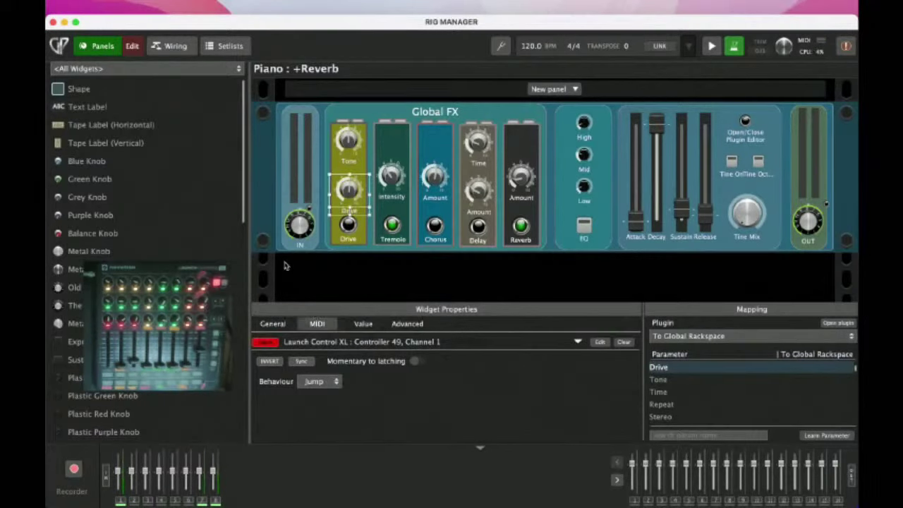
{"action": "left_click", "coordinate": [346, 142]}
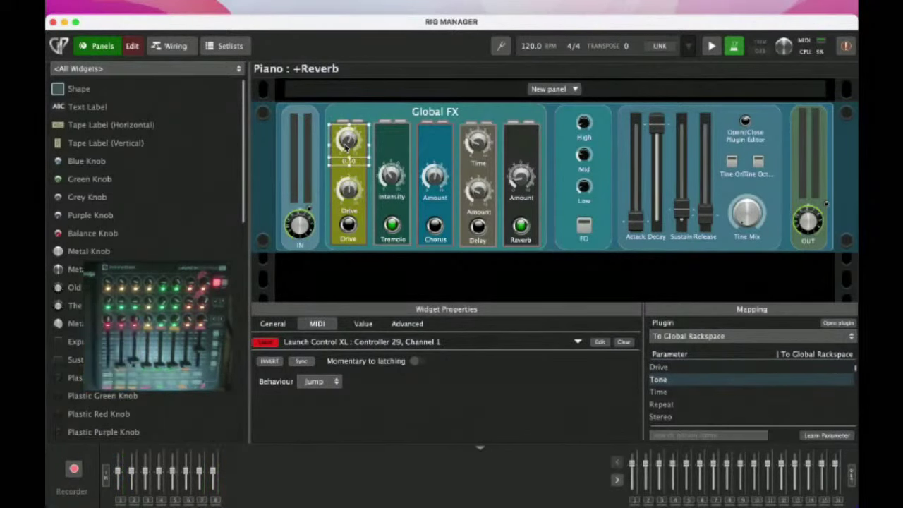
MIDI-learn hardware knobs for Tremolo Intensity (controller 50), Chorus Amount, Delay Time, Delay Amount (controller 52) and Reverb Amount, and leave edit mode.
{"action": "left_click", "coordinate": [397, 184]}
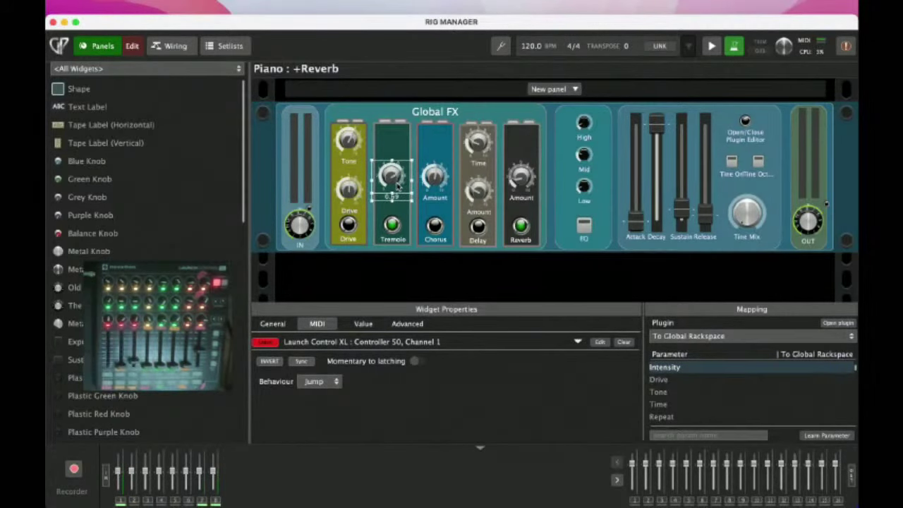
{"action": "left_click", "coordinate": [440, 180]}
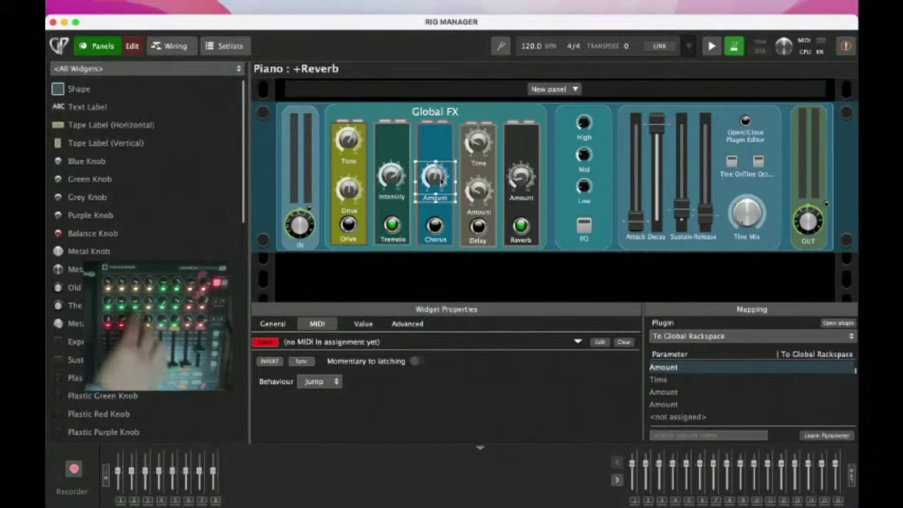
{"action": "left_click", "coordinate": [479, 140]}
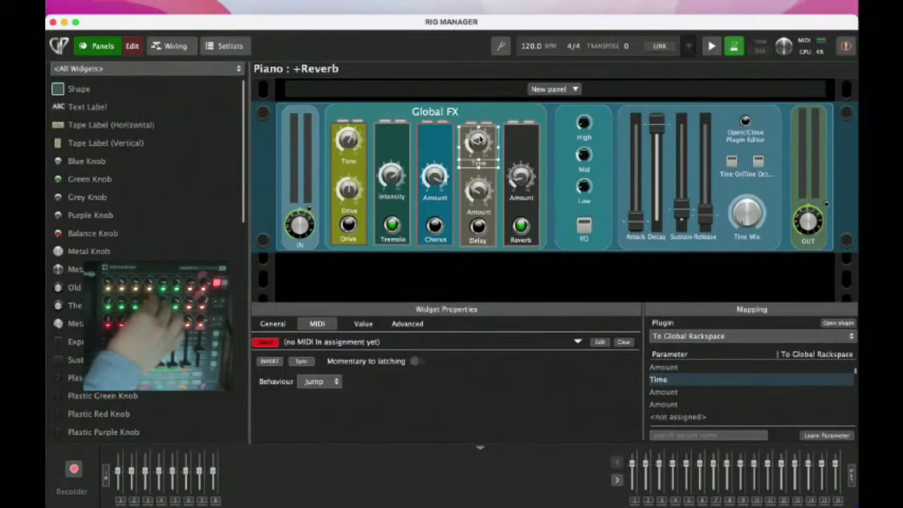
{"action": "left_click", "coordinate": [480, 192]}
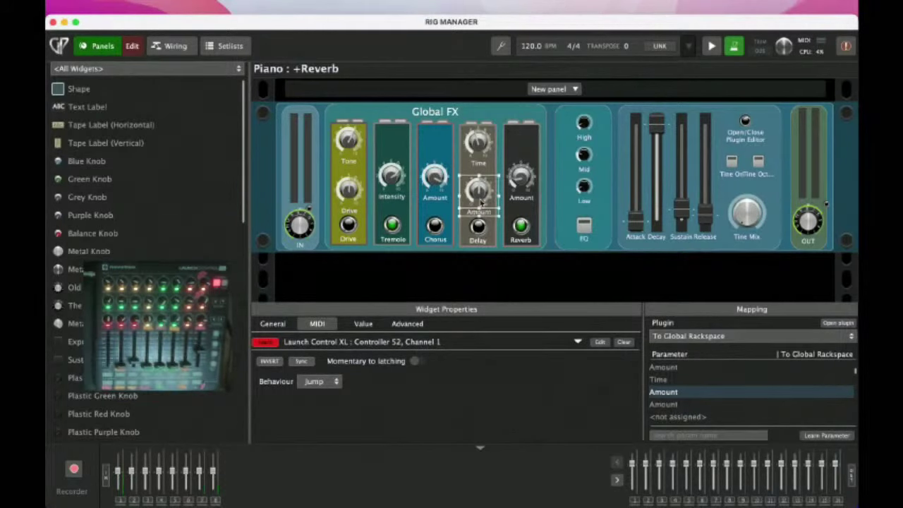
{"action": "left_click", "coordinate": [523, 178]}
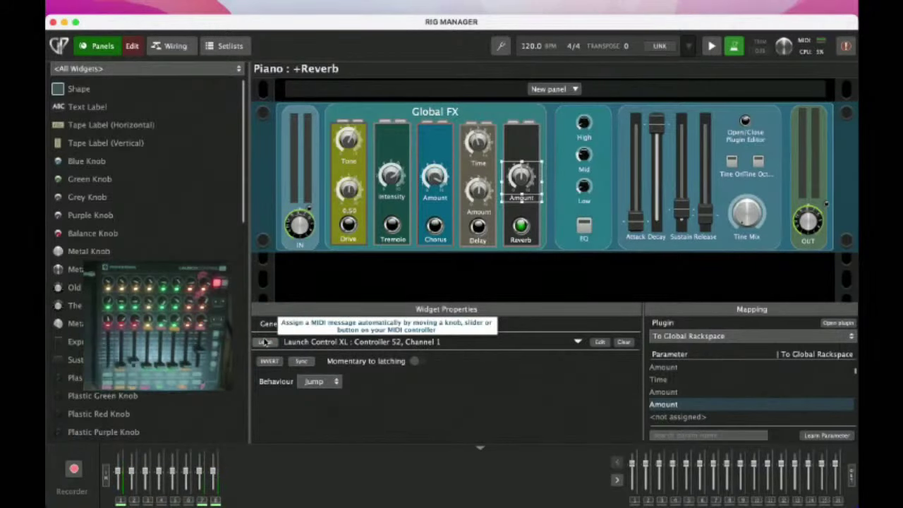
{"action": "left_click", "coordinate": [132, 46]}
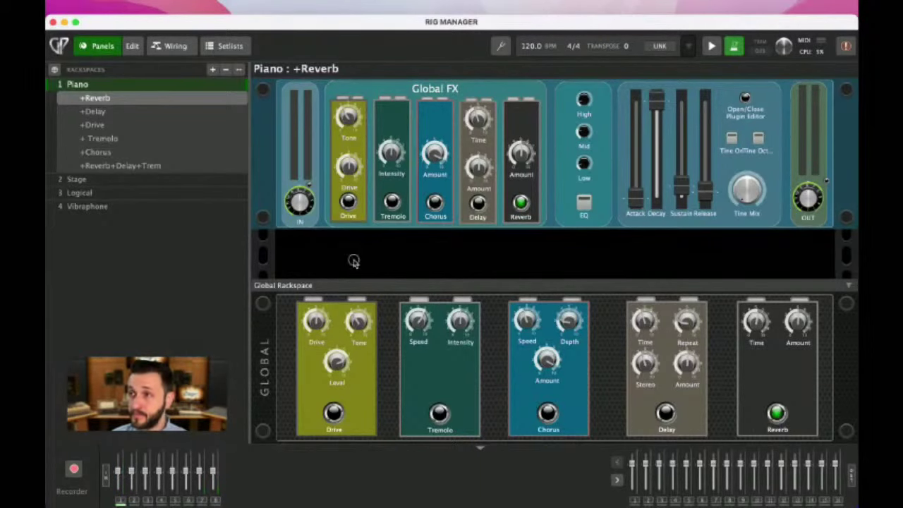
Open the Rig Manager and remove the F.1 MIDI control alias together with its MIDI control association.
{"action": "key", "text": "super+r"}
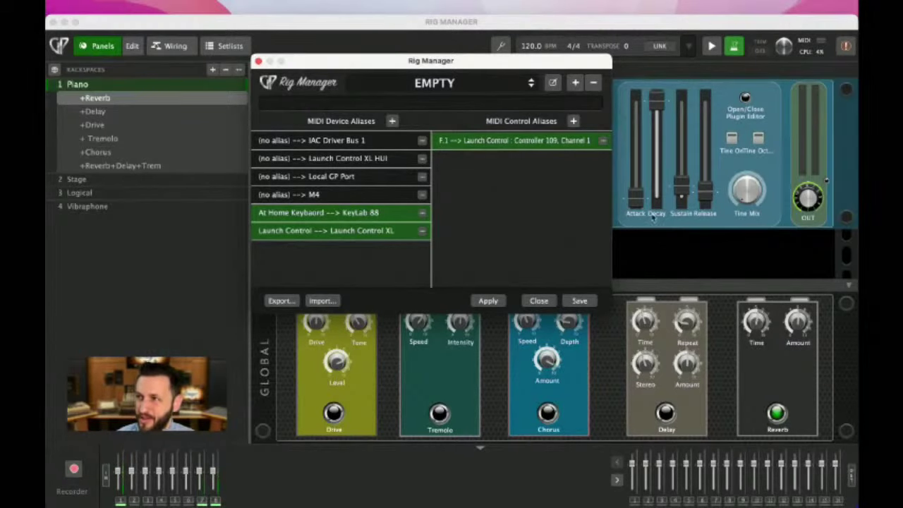
{"action": "left_click", "coordinate": [603, 141]}
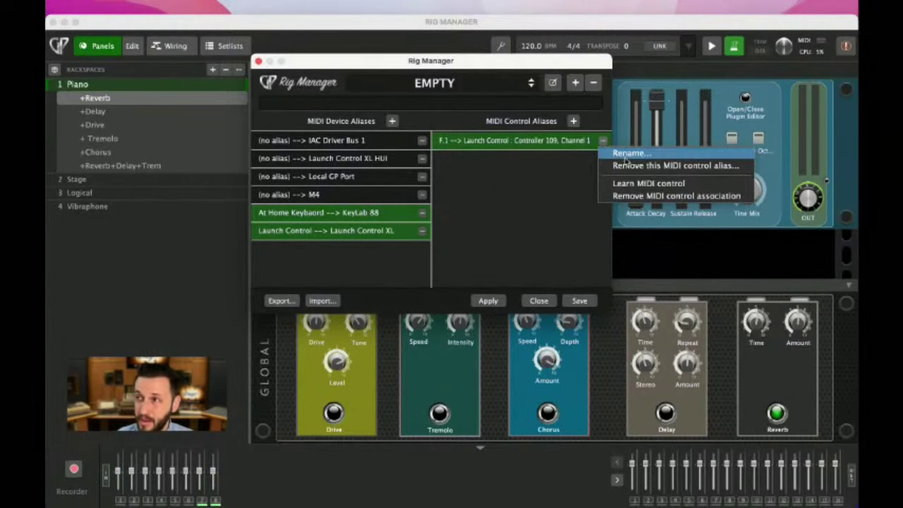
{"action": "left_click", "coordinate": [660, 197]}
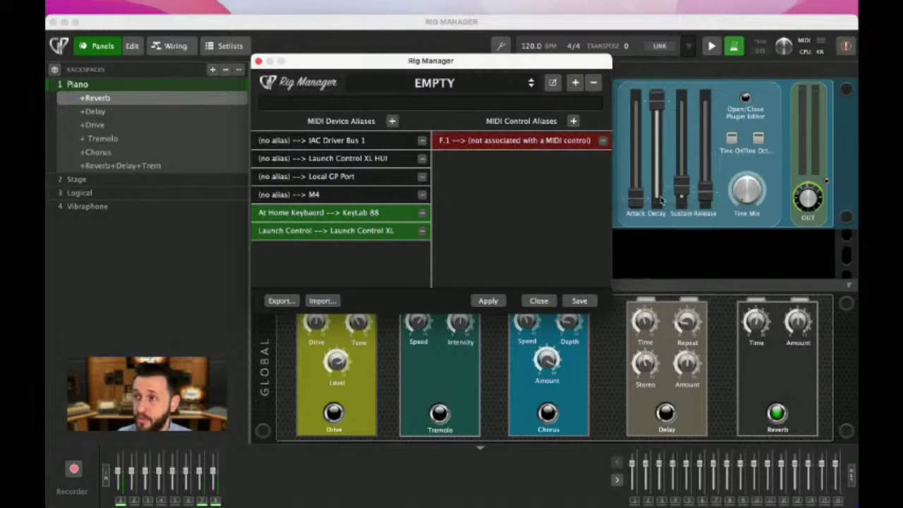
{"action": "left_click", "coordinate": [603, 141]}
{"action": "left_click", "coordinate": [660, 165]}
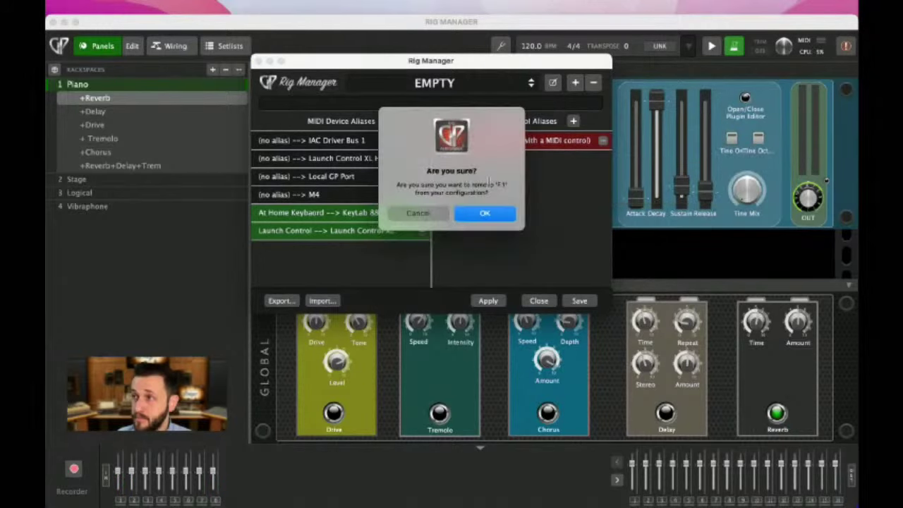
{"action": "left_click", "coordinate": [486, 213]}
Remove the MIDI device associations from the At Home Keyboard and Launch Control aliases.
{"action": "left_click", "coordinate": [422, 212]}
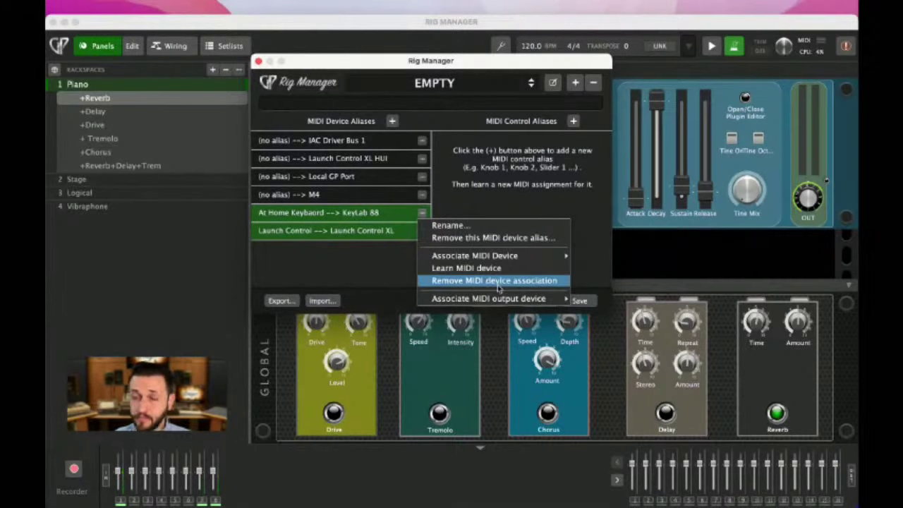
{"action": "mouse_move", "coordinate": [486, 300]}
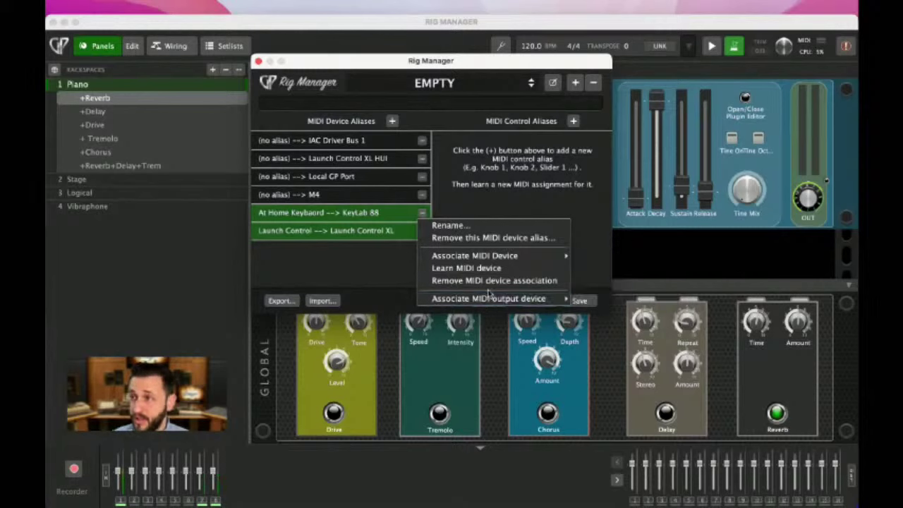
{"action": "left_click", "coordinate": [490, 282]}
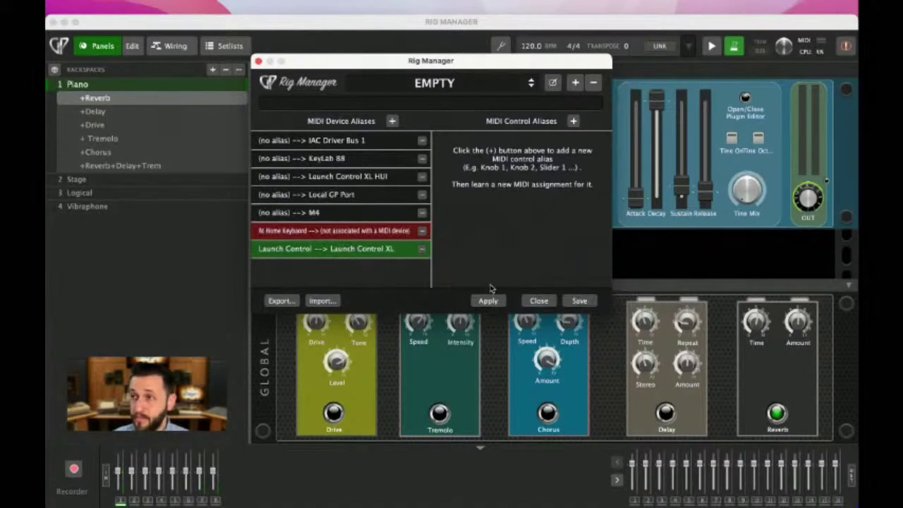
{"action": "left_click", "coordinate": [422, 249]}
{"action": "left_click", "coordinate": [494, 317]}
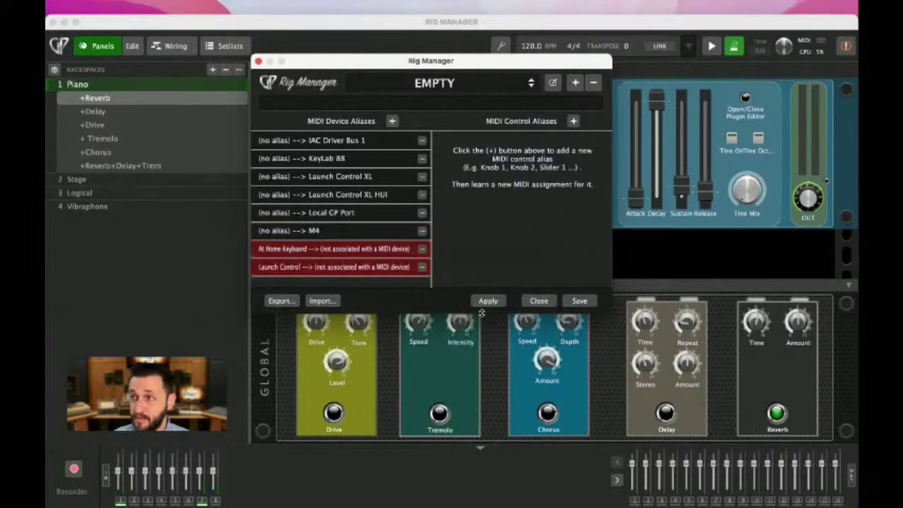
Remove the At Home Keyboard and Launch Control MIDI device aliases from the EMPTY rig configuration.
{"action": "left_click", "coordinate": [422, 249]}
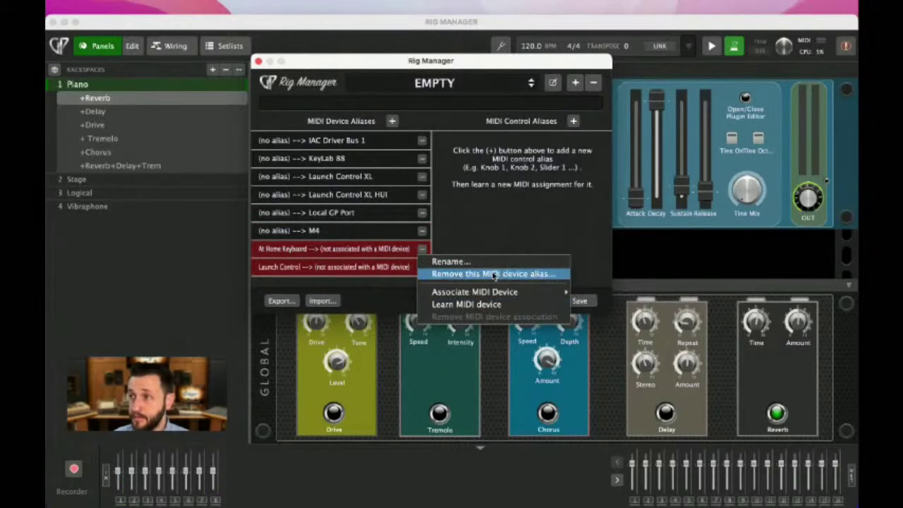
{"action": "left_click", "coordinate": [493, 275]}
{"action": "left_click", "coordinate": [472, 220]}
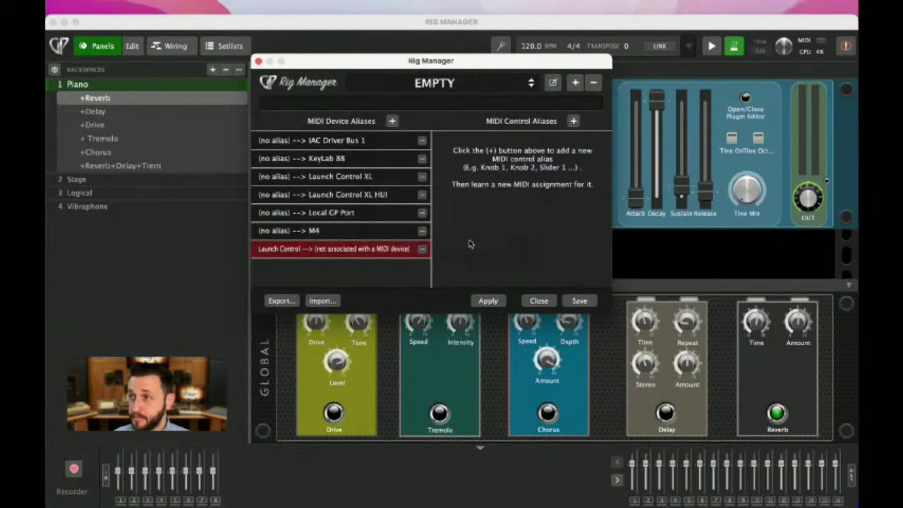
{"action": "left_click", "coordinate": [422, 249]}
{"action": "mouse_move", "coordinate": [487, 291]}
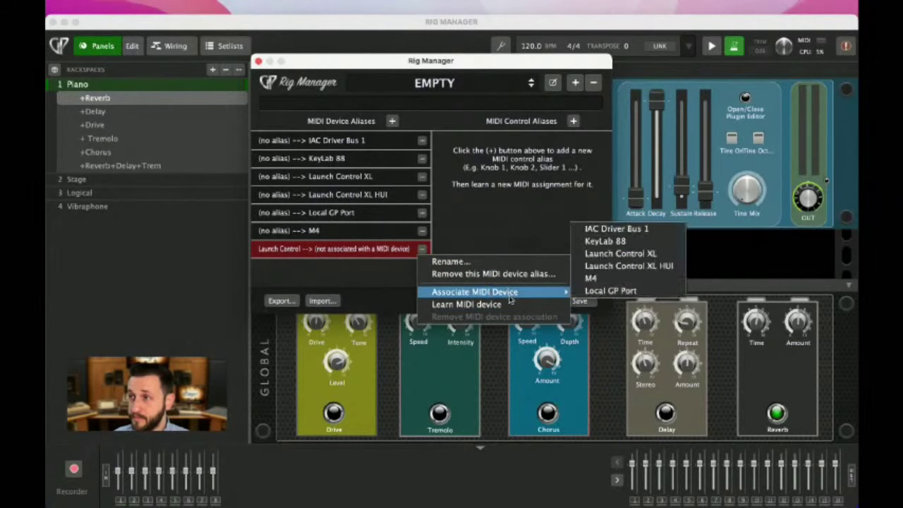
{"action": "left_click", "coordinate": [502, 273]}
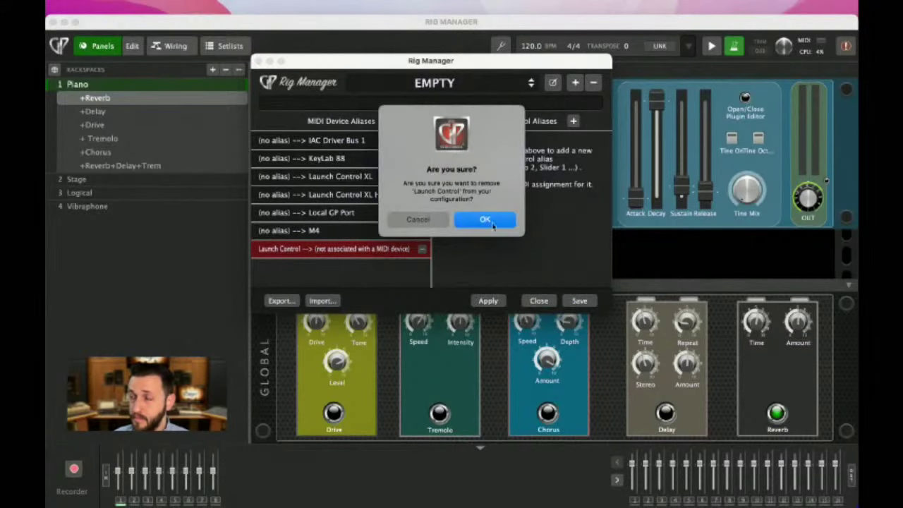
{"action": "left_click", "coordinate": [487, 220]}
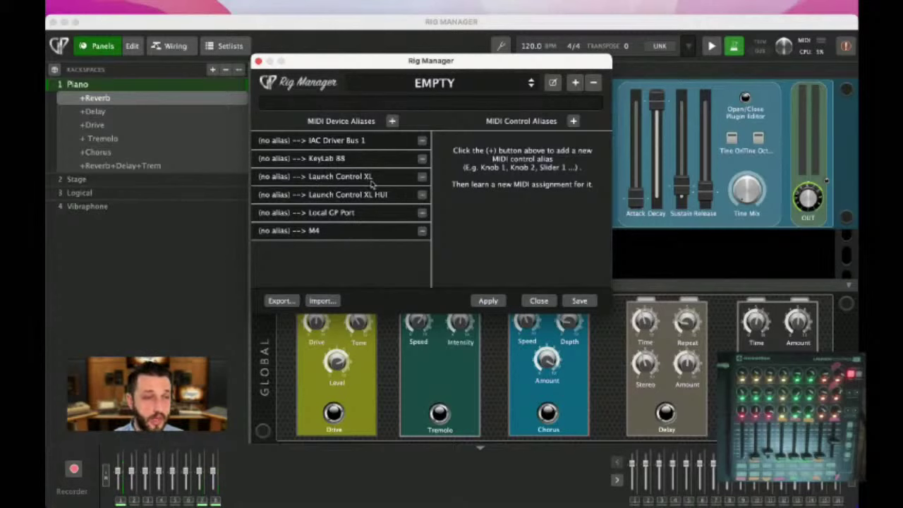
Define the MIDI device alias "At Home Key Lab" for the KeyLab 88 in the EMPTY rig.
{"action": "left_click", "coordinate": [422, 159]}
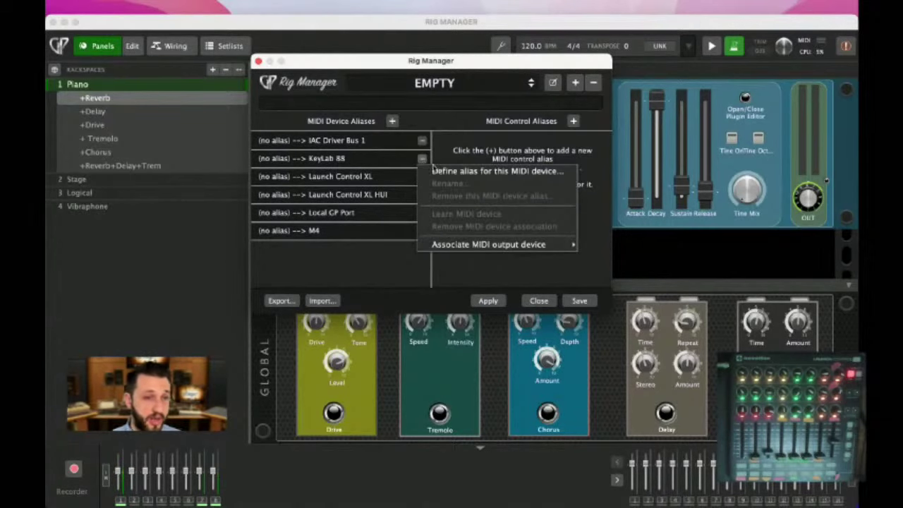
{"action": "left_click", "coordinate": [505, 173]}
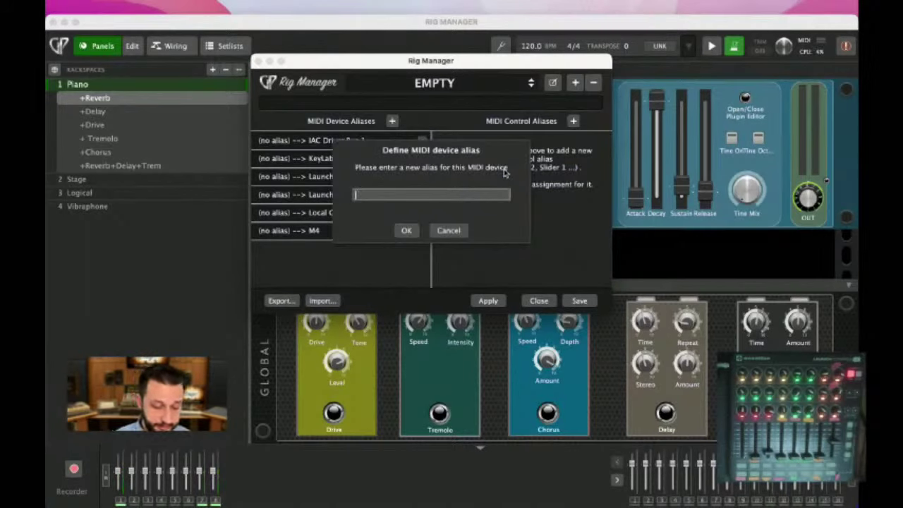
{"action": "type", "text": "At Home Key Lab"}
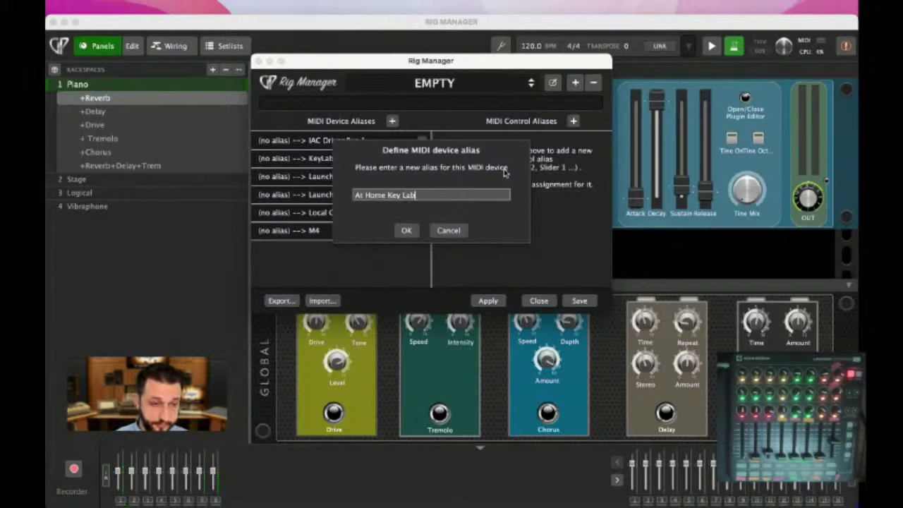
{"action": "key", "text": "Return"}
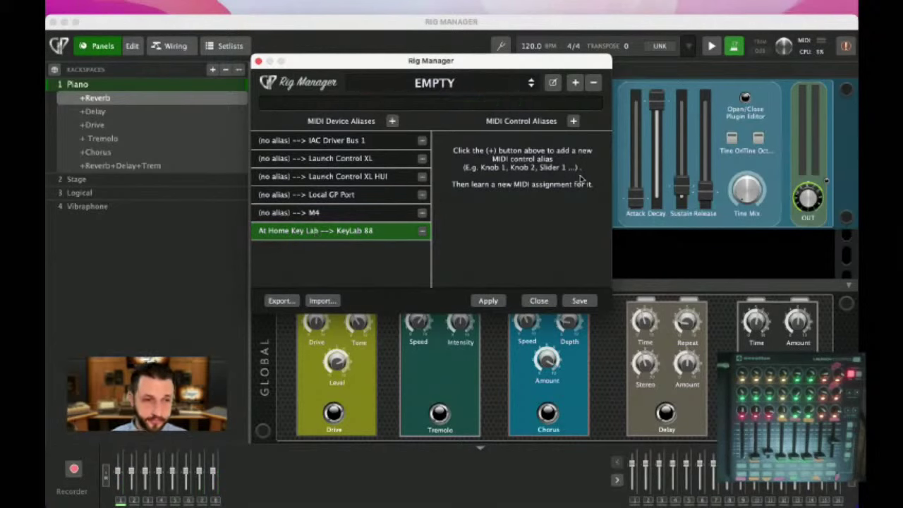
Define the MIDI device alias "At Home Launch Control" for the Launch Control XL.
{"action": "left_click", "coordinate": [421, 159]}
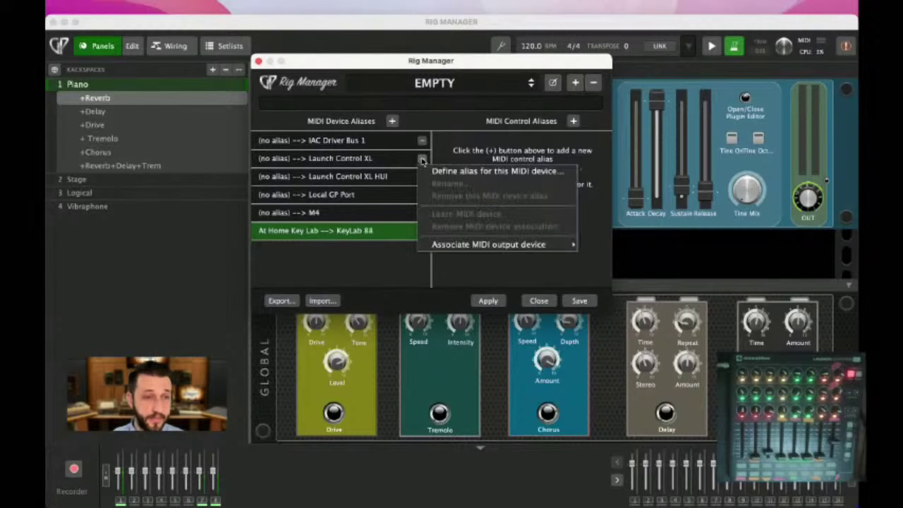
{"action": "left_click", "coordinate": [484, 173]}
{"action": "type", "text": "Launch COntrol"}
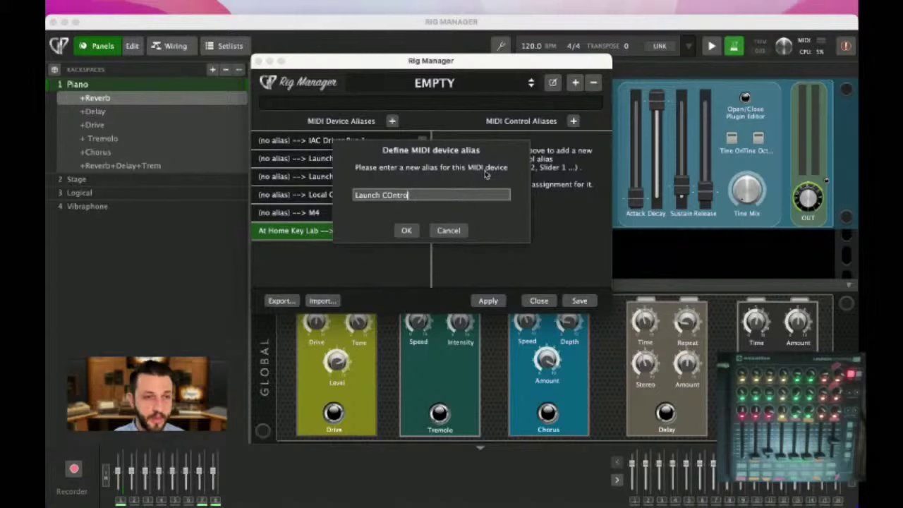
{"action": "key", "text": "BackSpace"}
{"action": "key", "text": "BackSpace"}
{"action": "key", "text": "BackSpace"}
{"action": "key", "text": "BackSpace"}
{"action": "key", "text": "BackSpace"}
{"action": "key", "text": "BackSpace"}
{"action": "key", "text": "BackSpace"}
{"action": "key", "text": "BackSpace"}
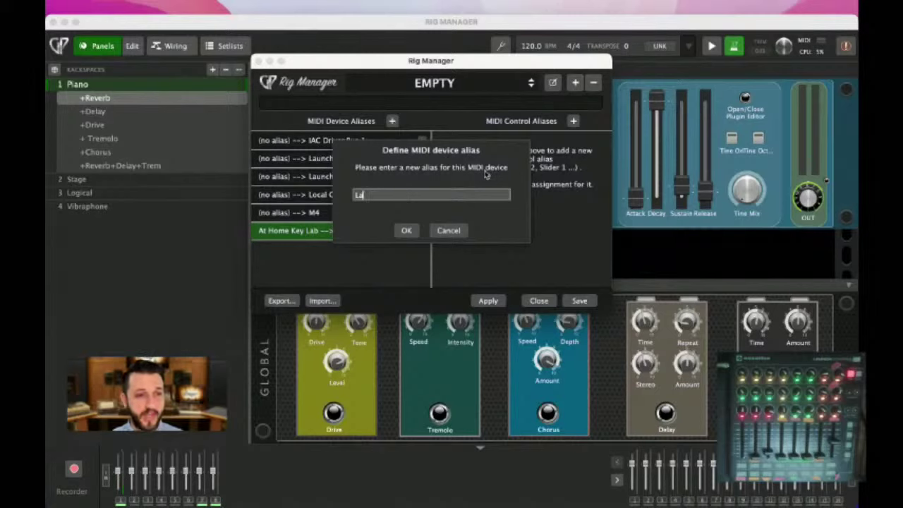
{"action": "type", "text": "At Home"}
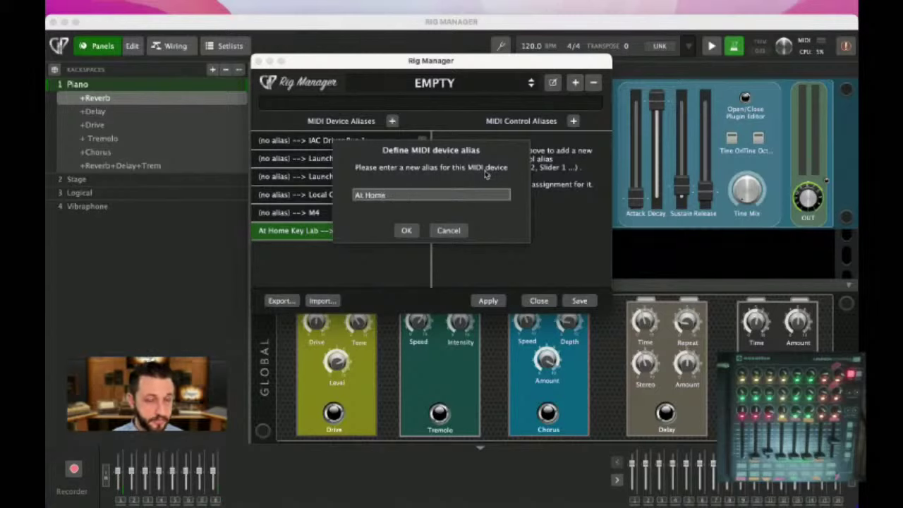
{"action": "type", "text": " Launch Control"}
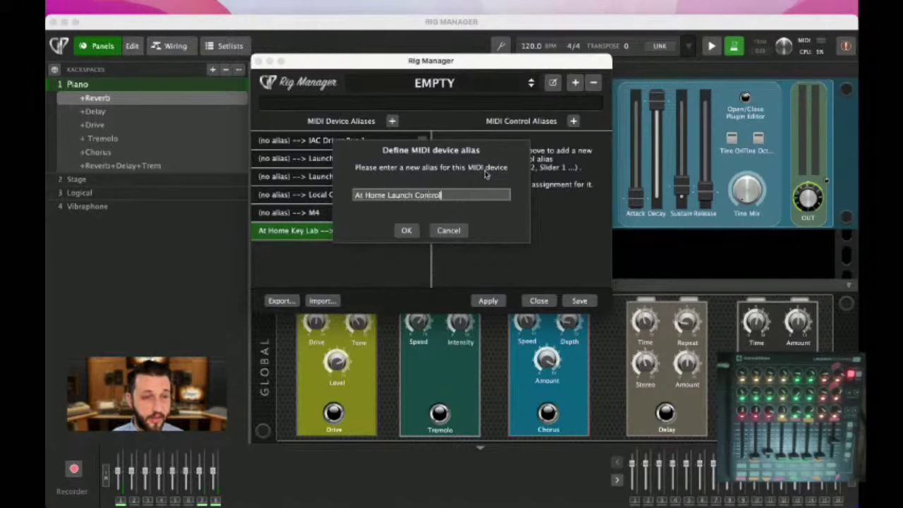
{"action": "left_click", "coordinate": [407, 232]}
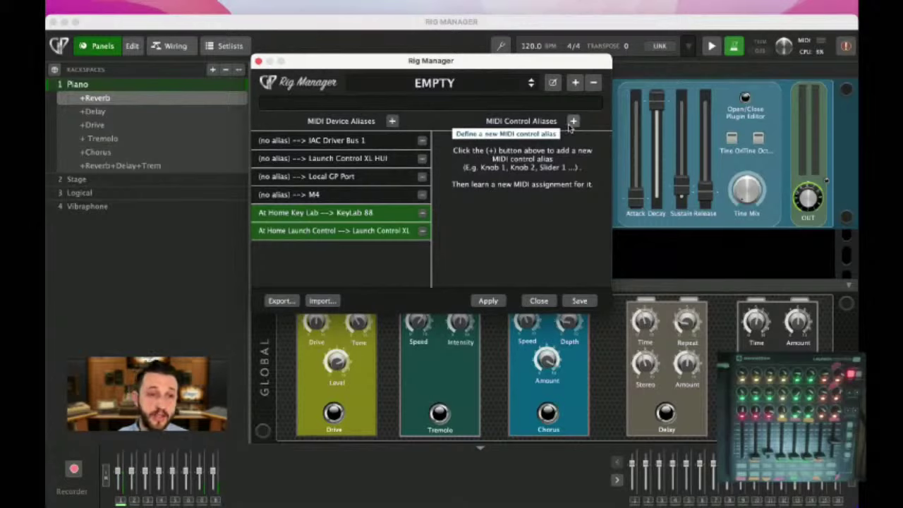
Add two new MIDI control aliases named F.1 and B.1.
{"action": "left_click", "coordinate": [574, 122]}
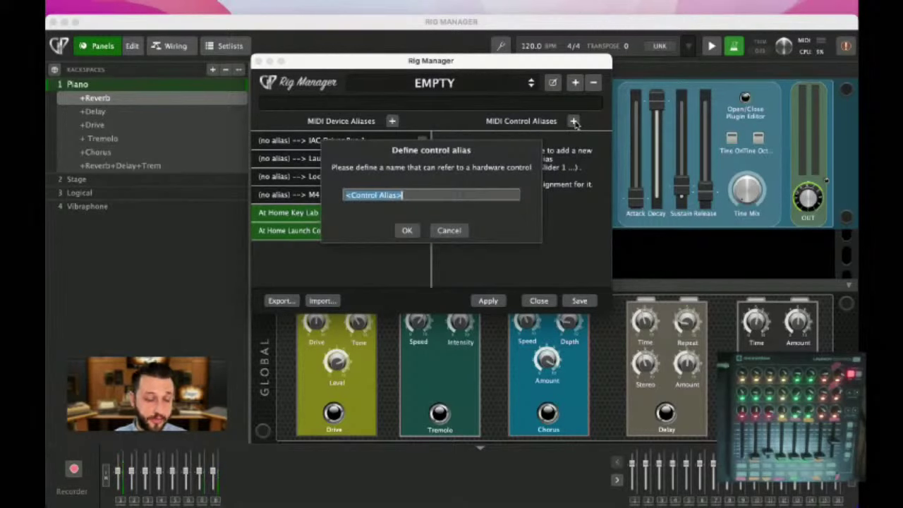
{"action": "type", "text": "F.1"}
{"action": "key", "text": "Return"}
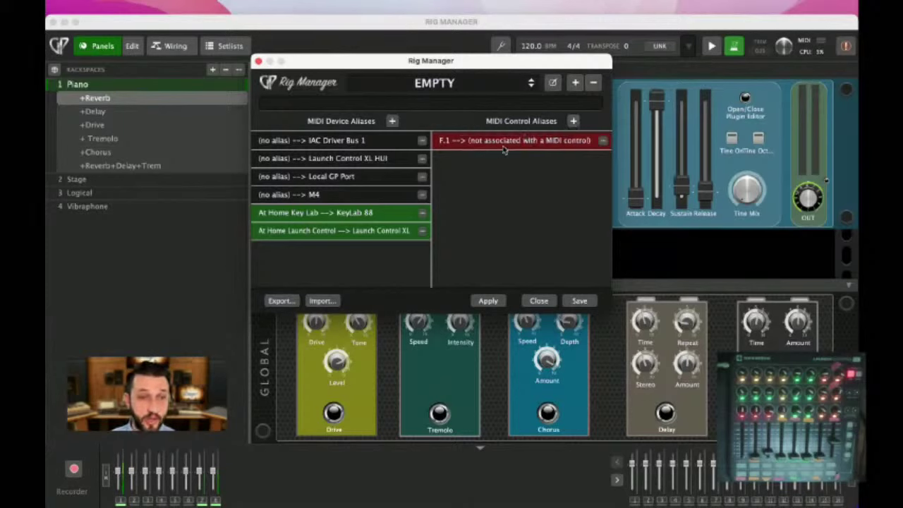
{"action": "left_click", "coordinate": [572, 121]}
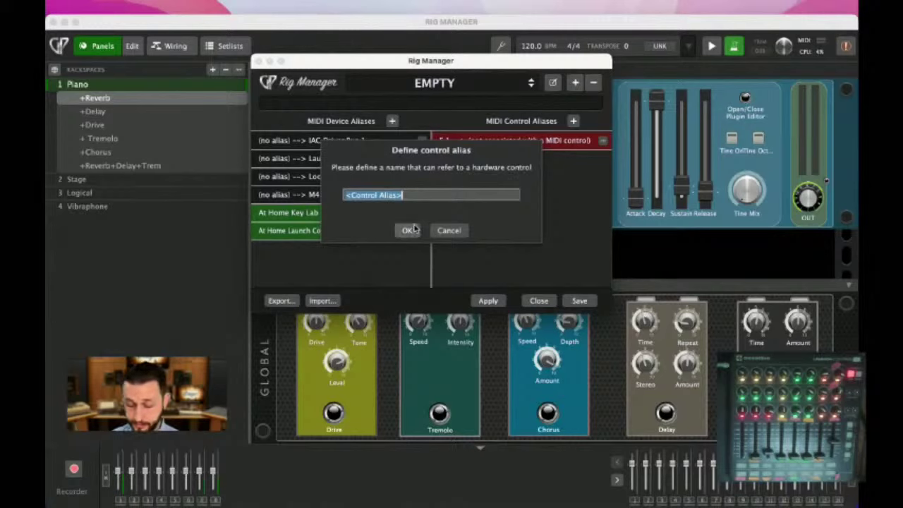
{"action": "type", "text": "B"}
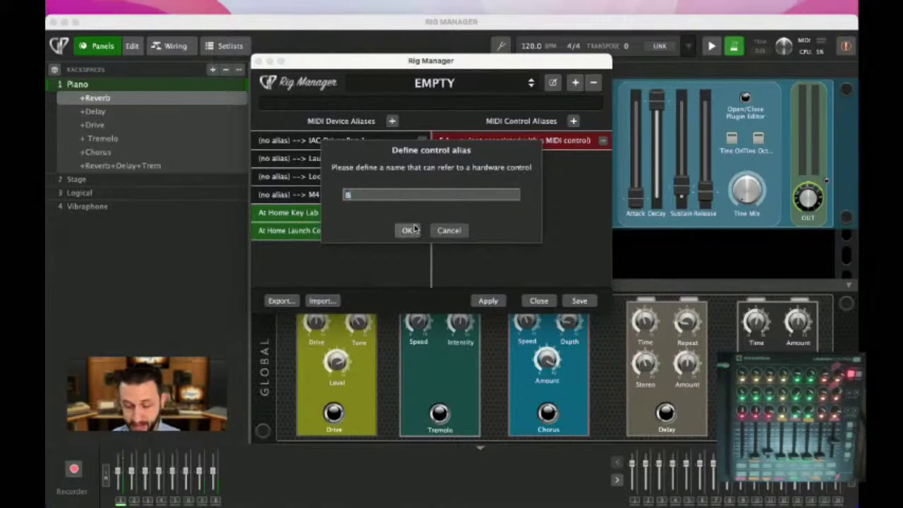
{"action": "type", "text": ".1"}
{"action": "left_click", "coordinate": [409, 230]}
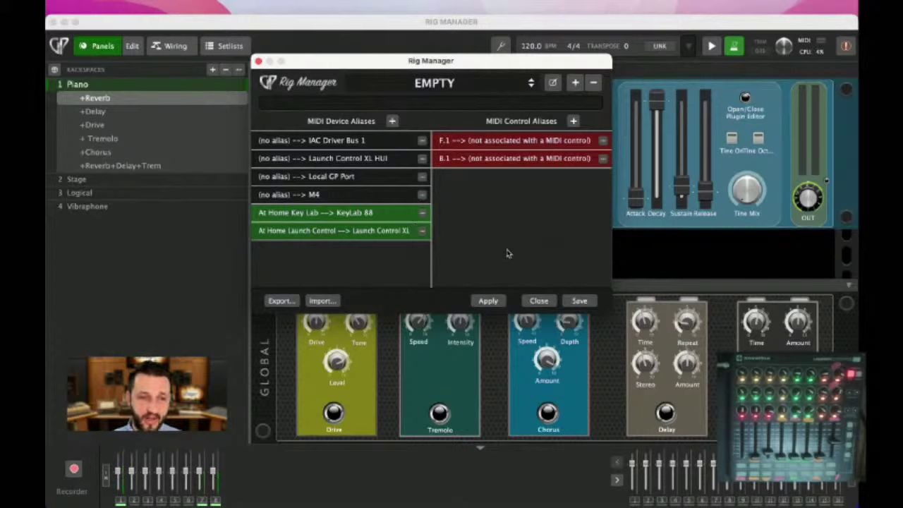
Add two more MIDI control aliases named B.2 and B.3.
{"action": "left_click", "coordinate": [574, 122]}
{"action": "type", "text": "B.2"}
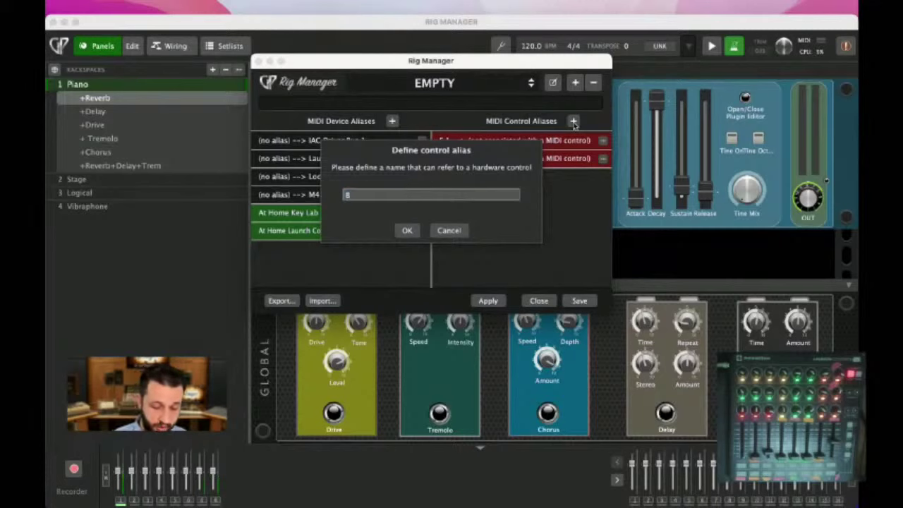
{"action": "key", "text": "Return"}
{"action": "left_click", "coordinate": [573, 121]}
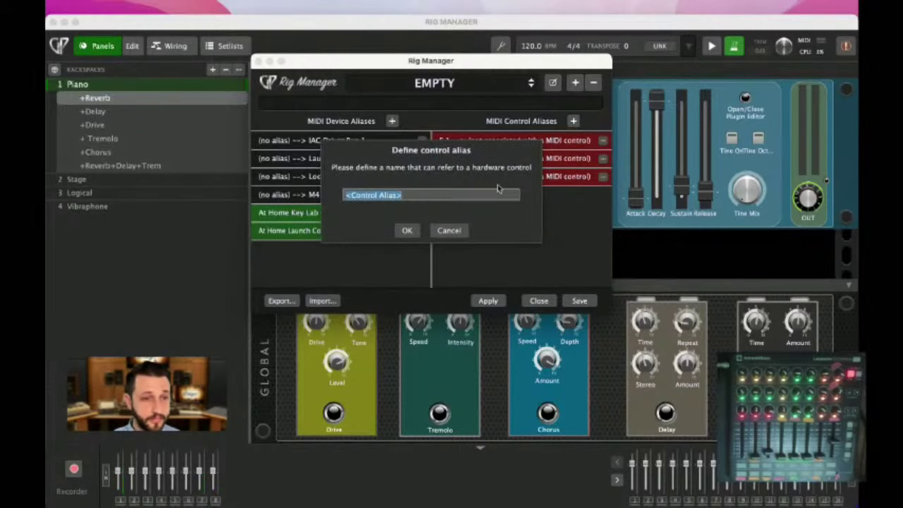
{"action": "type", "text": "B.3"}
{"action": "key", "text": "Return"}
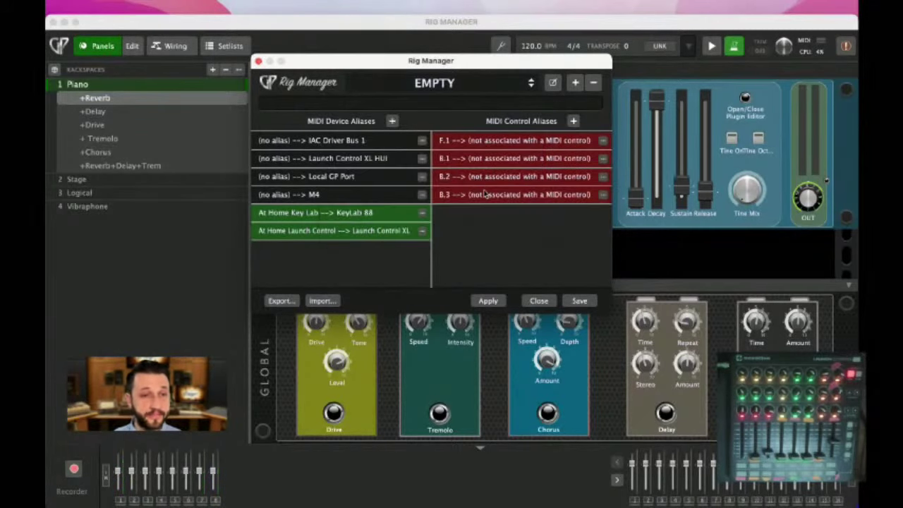
Add a MIDI control alias named B.4, with a capital B.
{"action": "left_click", "coordinate": [574, 122]}
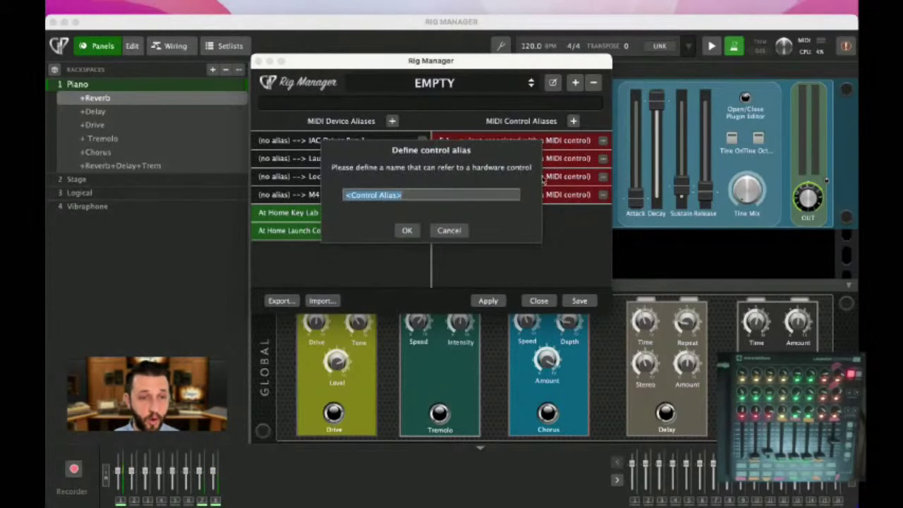
{"action": "type", "text": "B.4"}
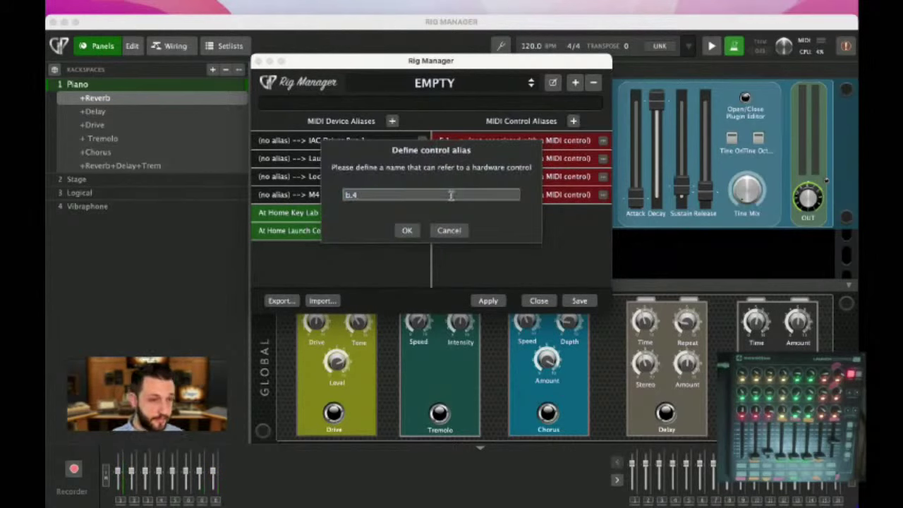
{"action": "key", "text": "BackSpace"}
{"action": "key", "text": "BackSpace"}
{"action": "key", "text": "BackSpace"}
{"action": "type", "text": "B.4"}
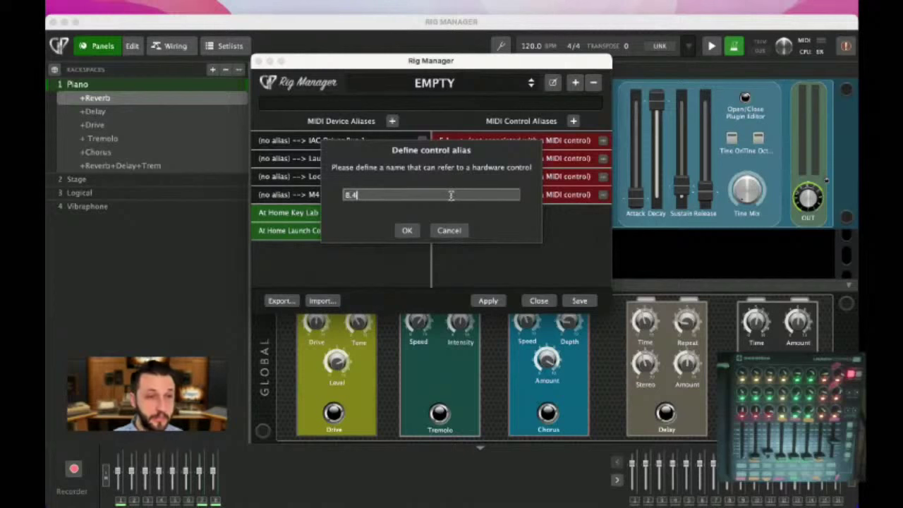
{"action": "key", "text": "Return"}
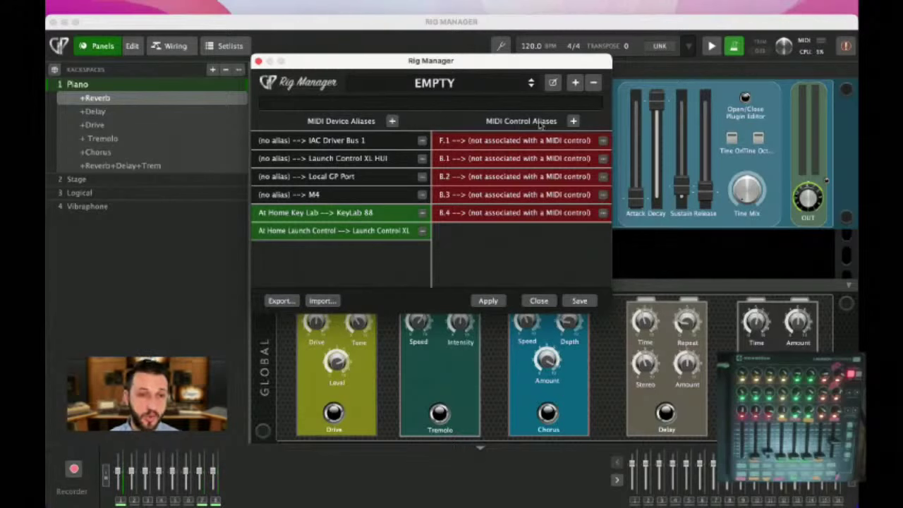
MIDI-learn the F.1 control alias and relearn it to controller 77 of the At Home Launch Control.
{"action": "left_click", "coordinate": [603, 141]}
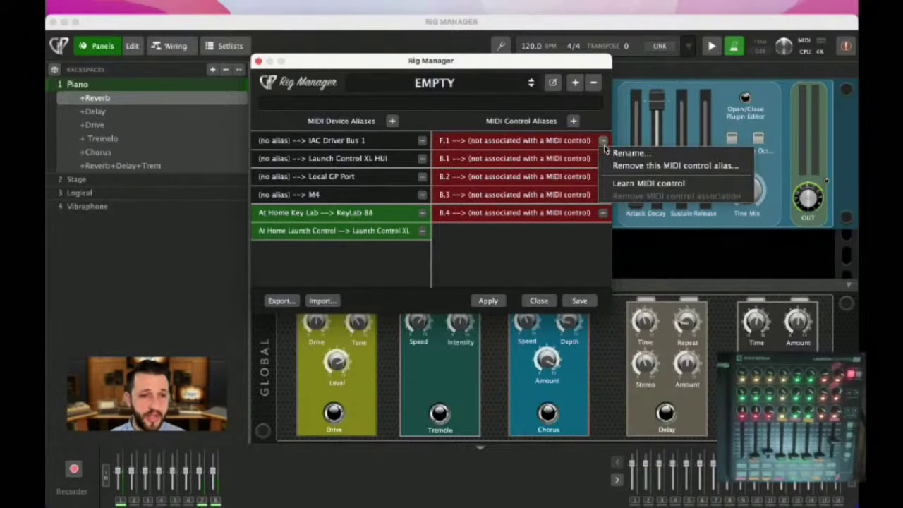
{"action": "left_click", "coordinate": [627, 185]}
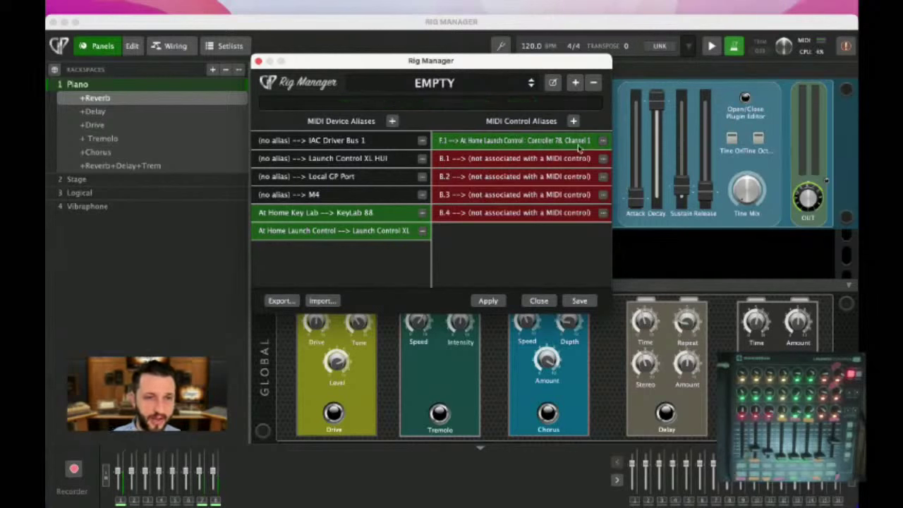
{"action": "left_click", "coordinate": [604, 141]}
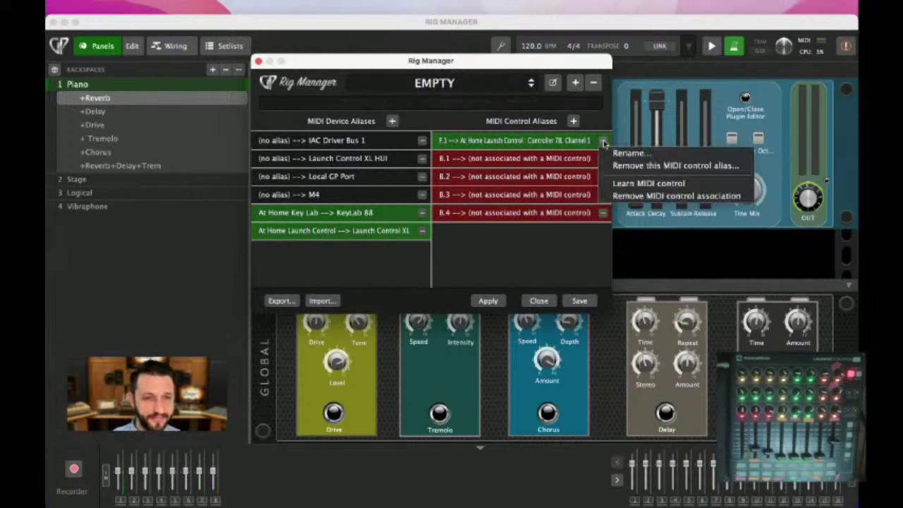
{"action": "left_click", "coordinate": [668, 184]}
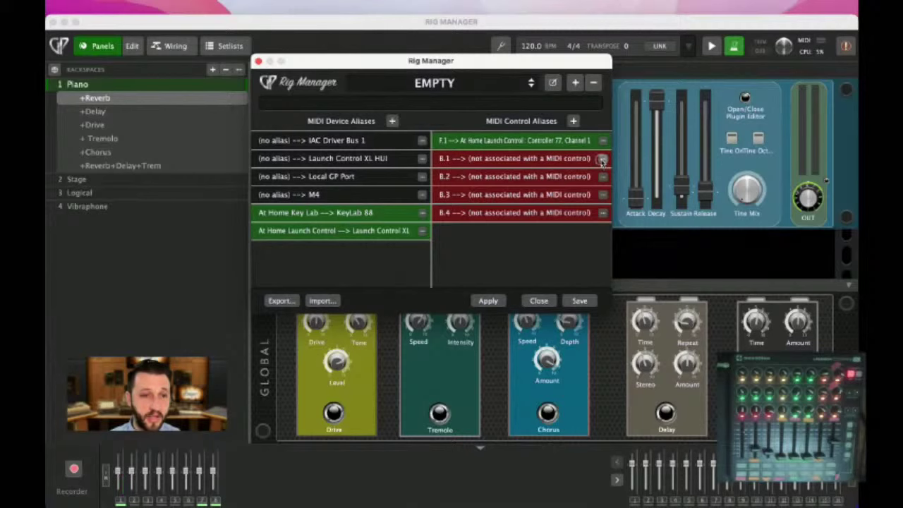
MIDI-learn the Launch Control buttons for aliases B.1 (controller 60, channel 10) and B.2 (controller 61, channel 10).
{"action": "left_click", "coordinate": [602, 160]}
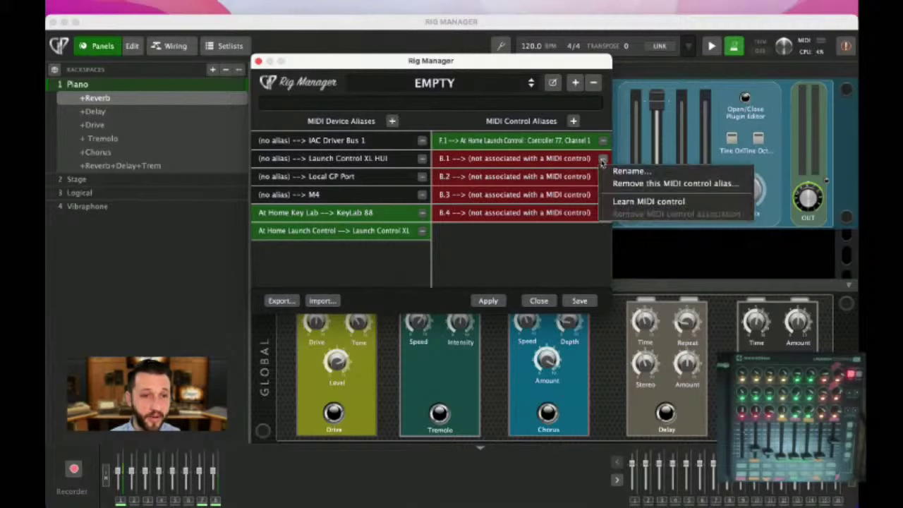
{"action": "left_click", "coordinate": [632, 202]}
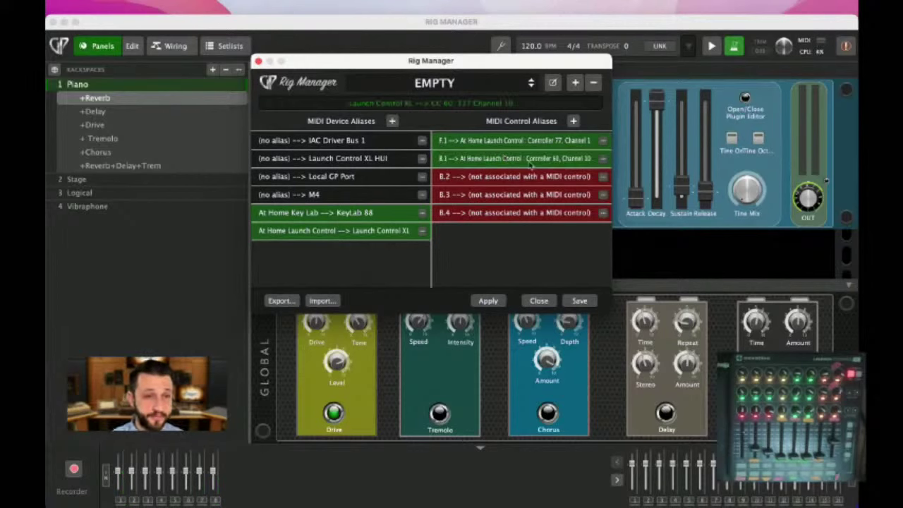
{"action": "left_click", "coordinate": [603, 177]}
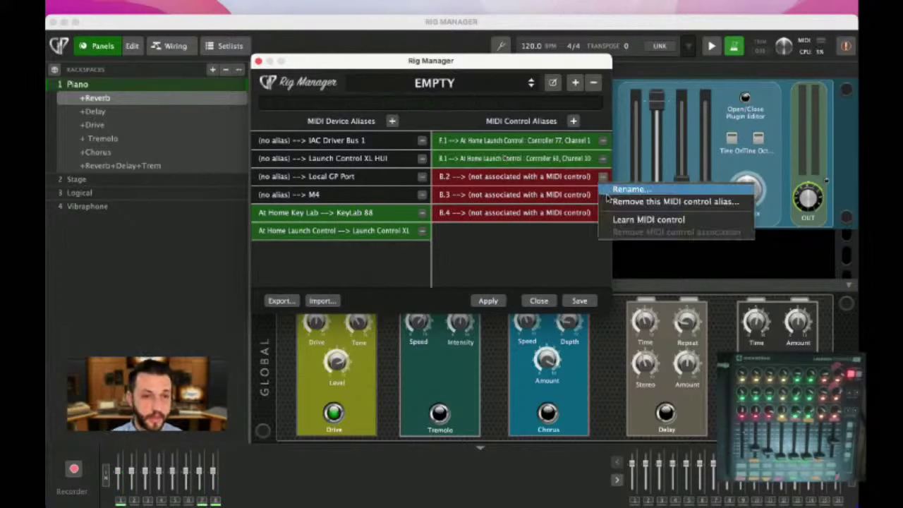
{"action": "left_click", "coordinate": [629, 221]}
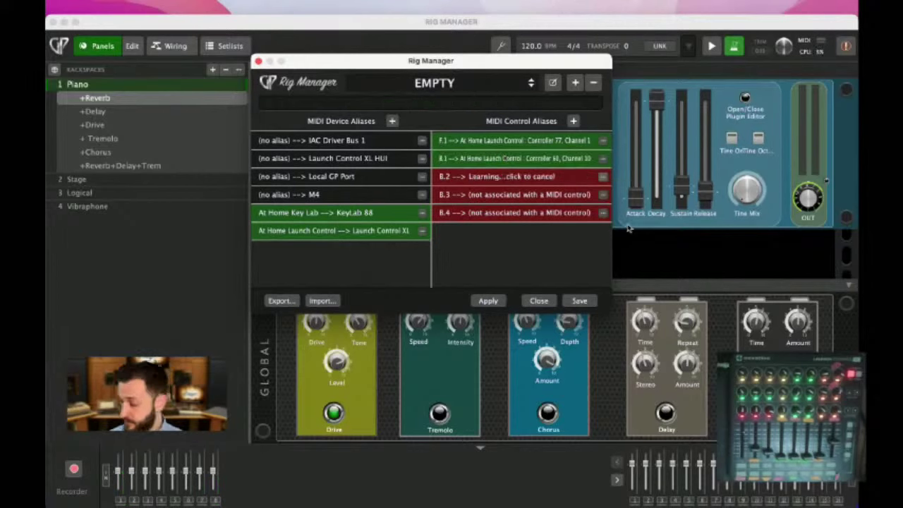
MIDI-learn B.3 to controller 62 and B.4 to controller 63 on channel 10, and move the Rig Manager window lower to uncover the panel.
{"action": "left_click", "coordinate": [603, 195]}
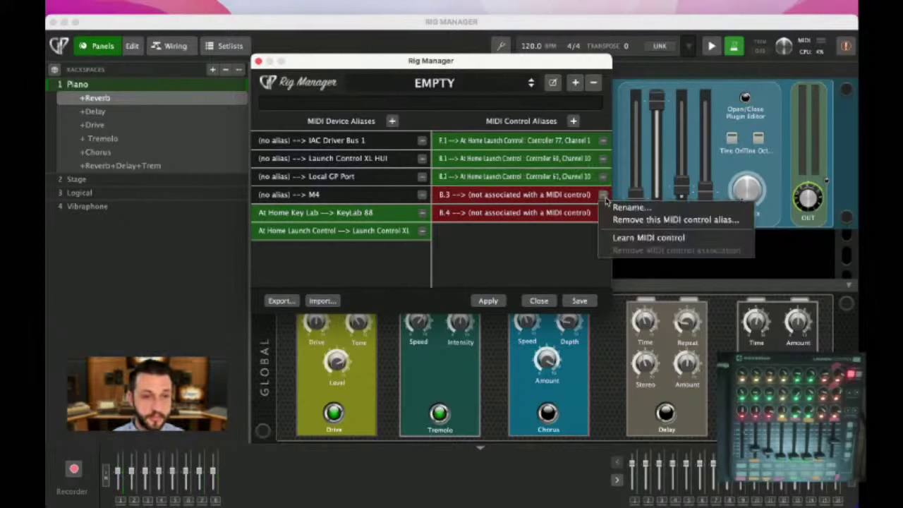
{"action": "left_click", "coordinate": [642, 239]}
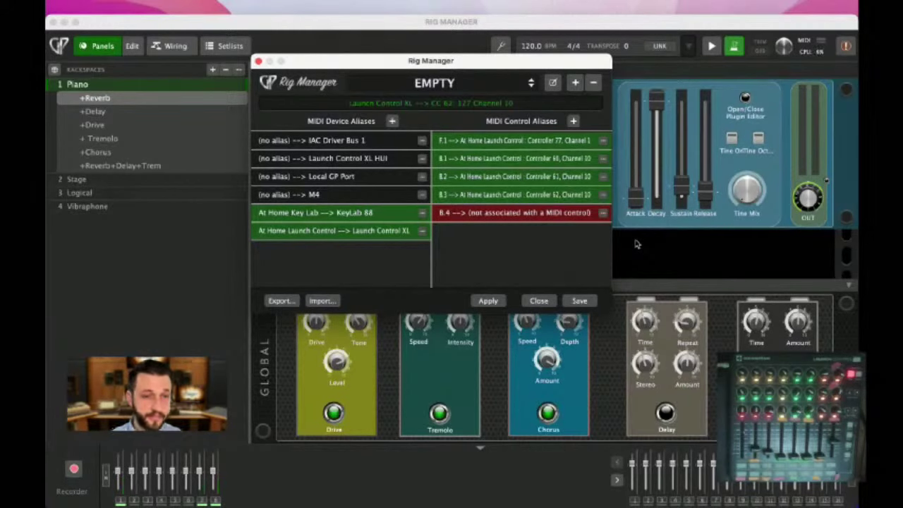
{"action": "left_click", "coordinate": [602, 215]}
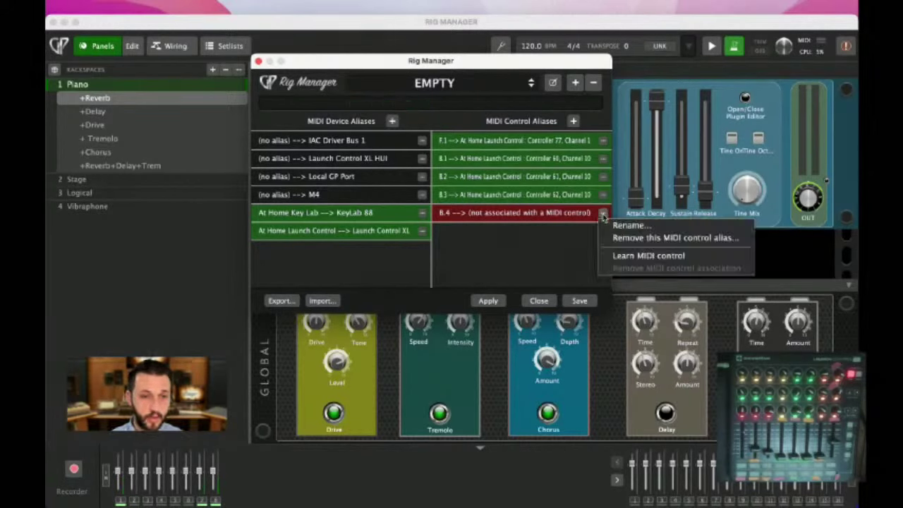
{"action": "left_click", "coordinate": [642, 257]}
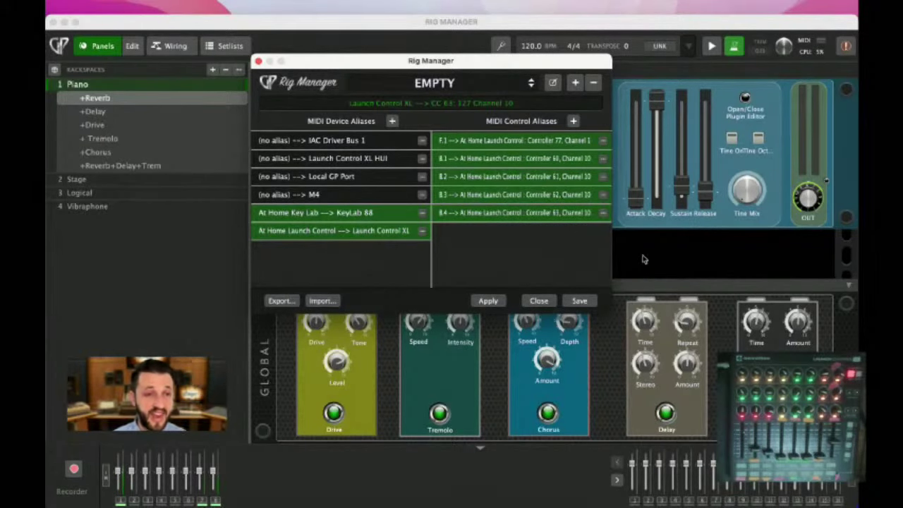
{"action": "left_click_drag", "start_coordinate": [560, 60], "coordinate": [584, 138]}
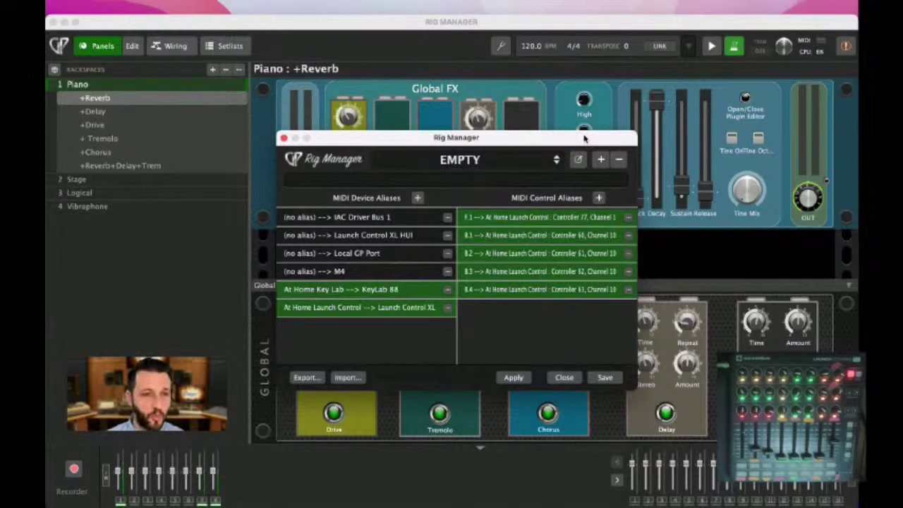
Add two MIDI control aliases named 1.1 and 1.2 to the EMPTY rig.
{"action": "left_click_drag", "start_coordinate": [584, 137], "coordinate": [566, 129]}
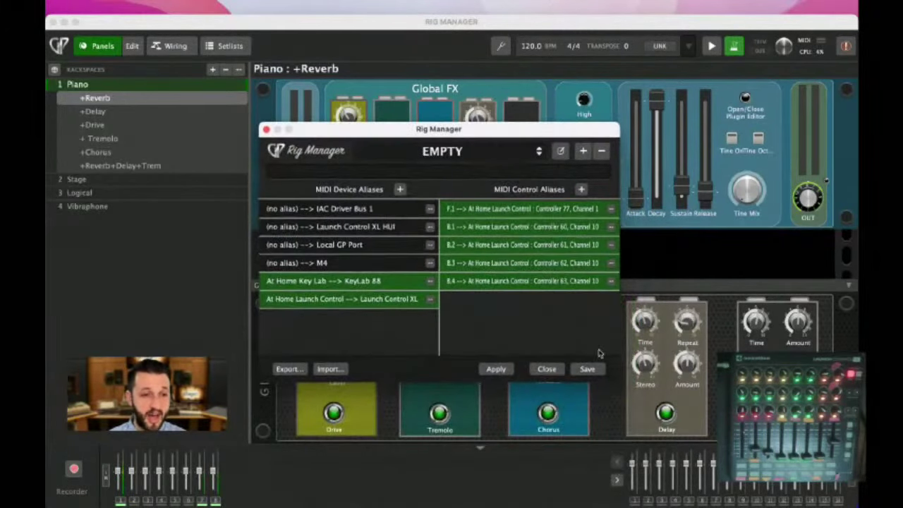
{"action": "left_click", "coordinate": [582, 189]}
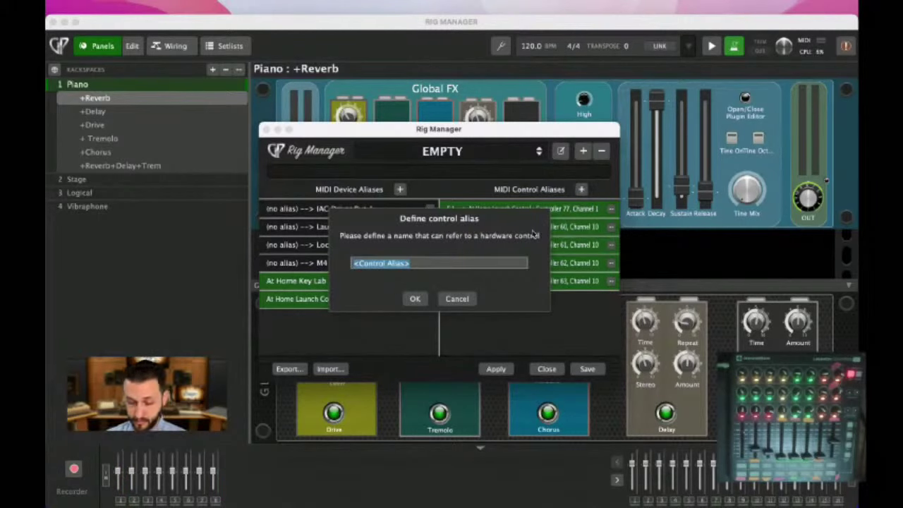
{"action": "type", "text": "L1"}
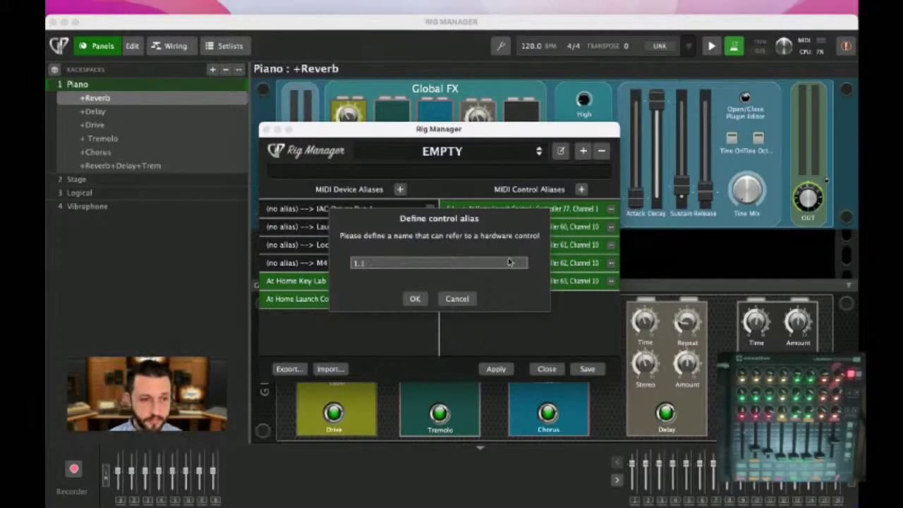
{"action": "left_click", "coordinate": [416, 299]}
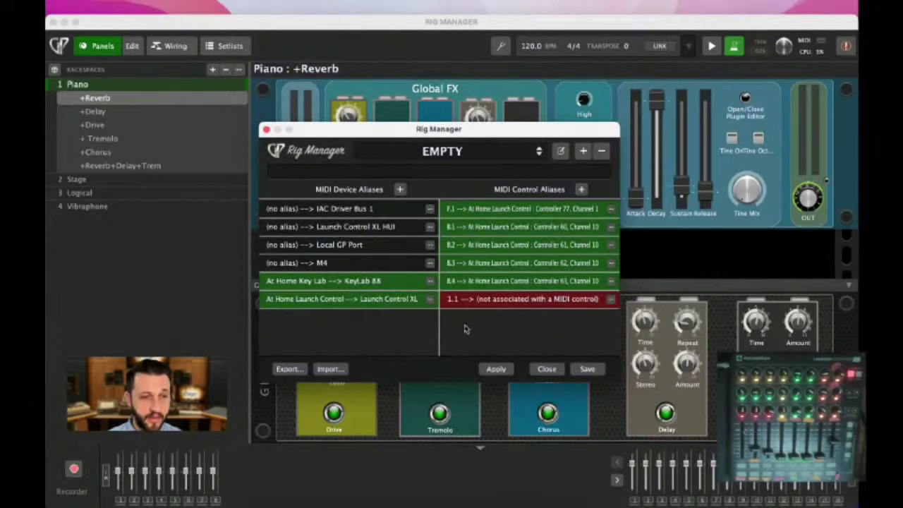
{"action": "left_click", "coordinate": [581, 189]}
{"action": "type", "text": "L2"}
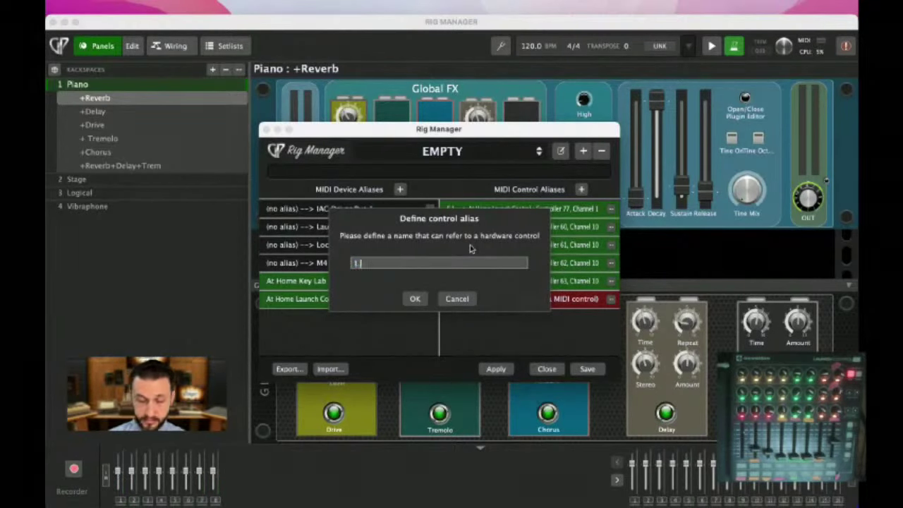
{"action": "key", "text": "Return"}
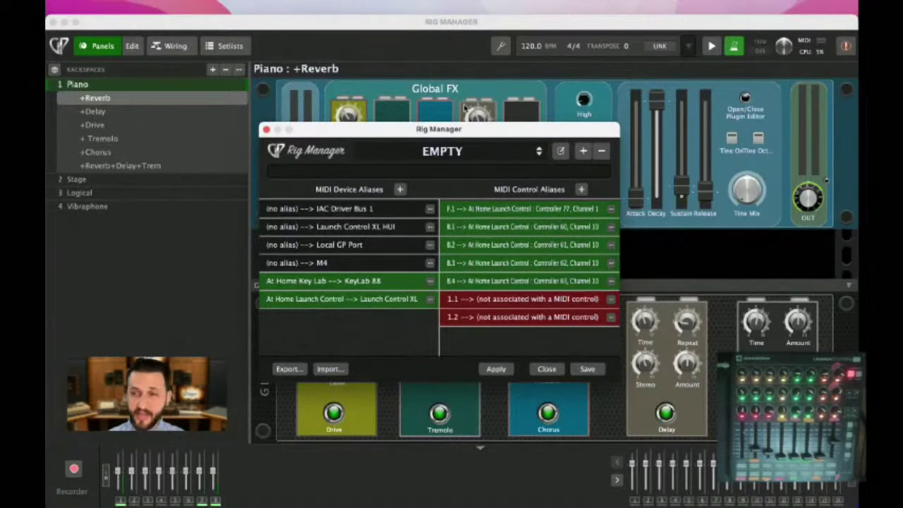
Move the Rig Manager window lower to uncover the Global FX knobs, and add MIDI control aliases named 2.1 and 3.1.
{"action": "left_click_drag", "start_coordinate": [457, 132], "coordinate": [471, 182]}
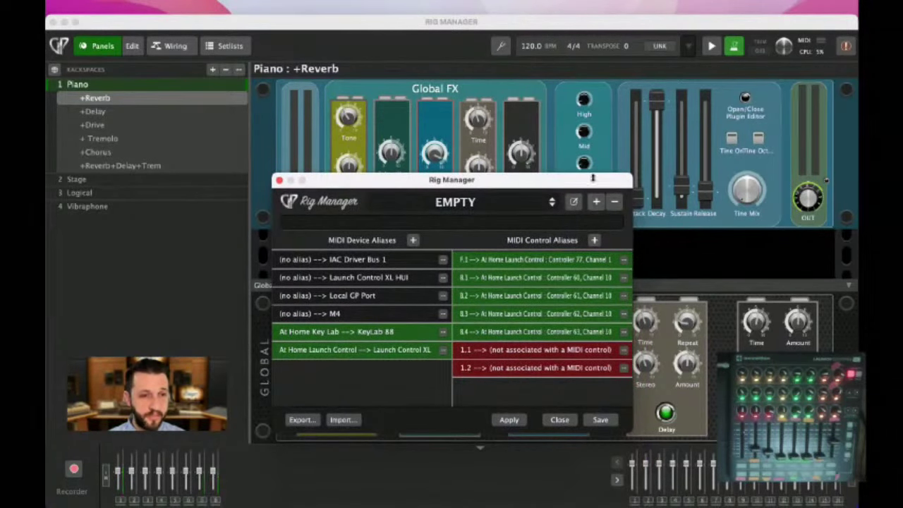
{"action": "left_click", "coordinate": [596, 202]}
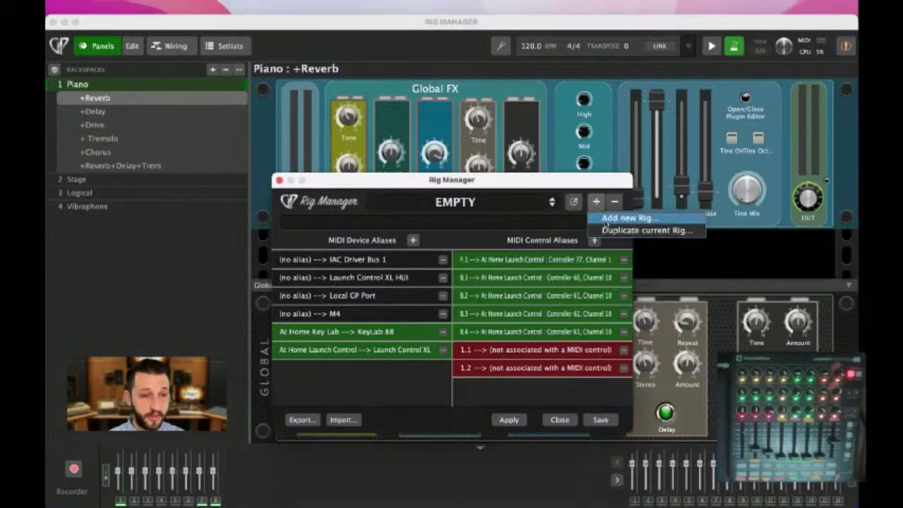
{"action": "left_click", "coordinate": [583, 236]}
{"action": "left_click", "coordinate": [594, 240]}
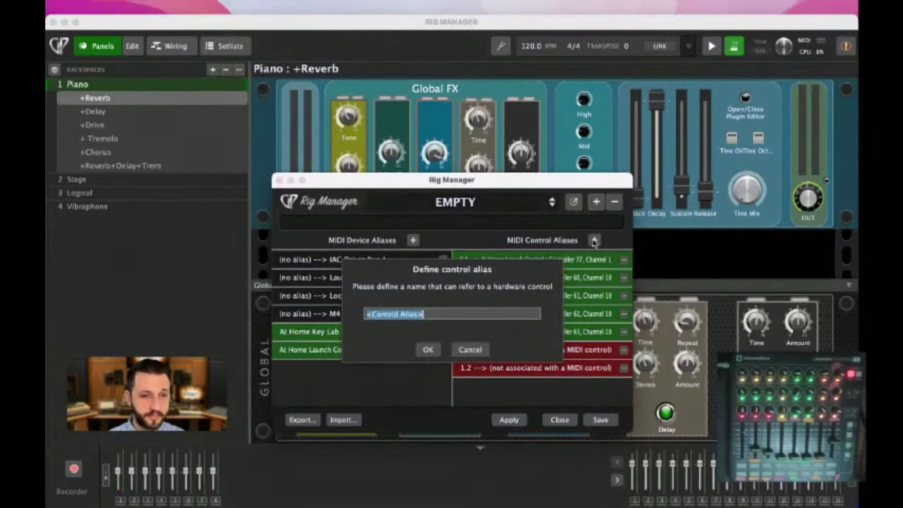
{"action": "type", "text": "2.1"}
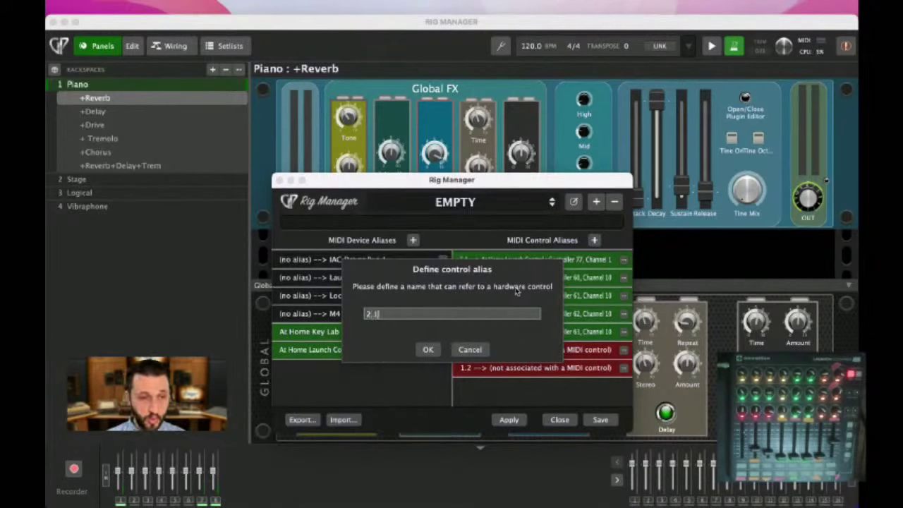
{"action": "key", "text": "Return"}
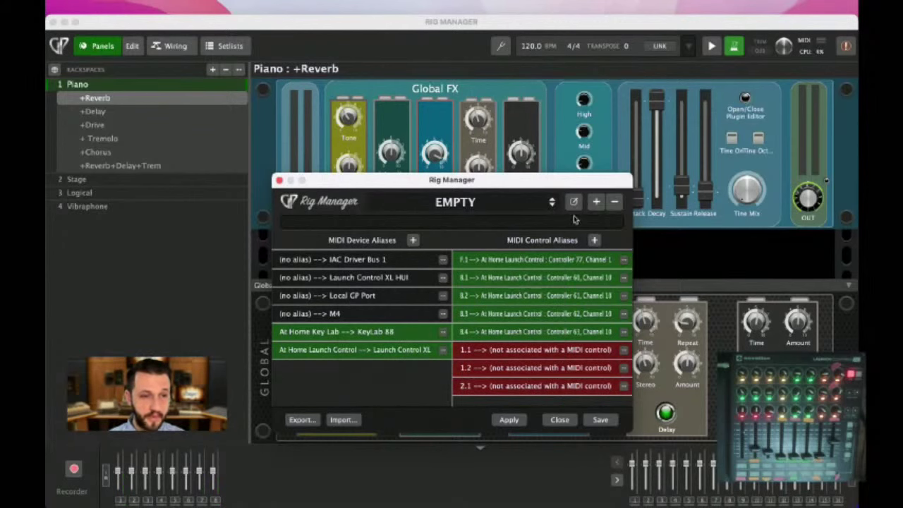
{"action": "left_click", "coordinate": [594, 240]}
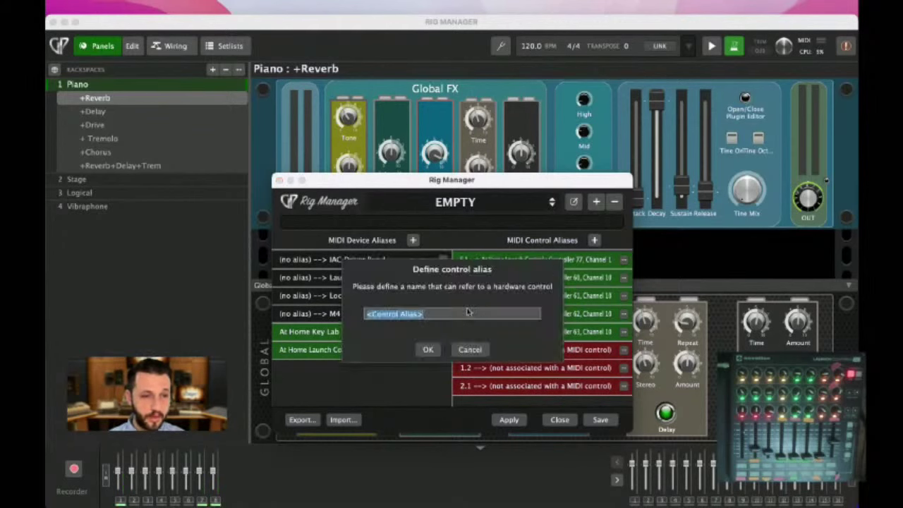
{"action": "type", "text": "3.1"}
{"action": "key", "text": "Return"}
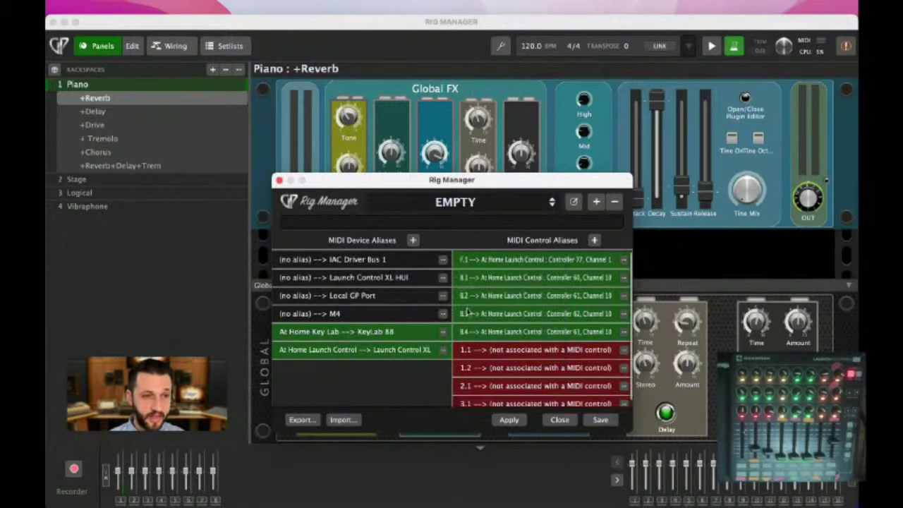
Add two more MIDI control aliases, named "4.1" and "4.2.", for the fourth effect's knobs.
{"action": "left_click", "coordinate": [594, 241]}
{"action": "type", "text": "4"}
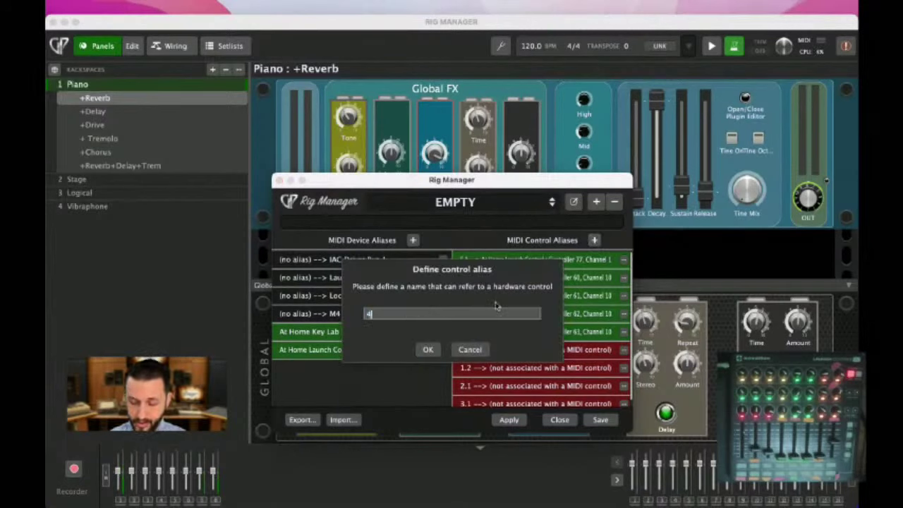
{"action": "key", "text": "Return"}
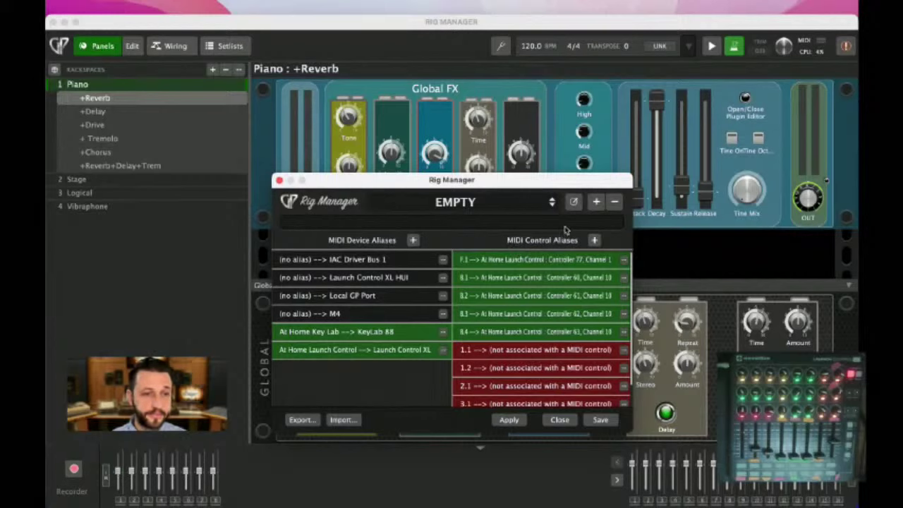
{"action": "left_click", "coordinate": [594, 240]}
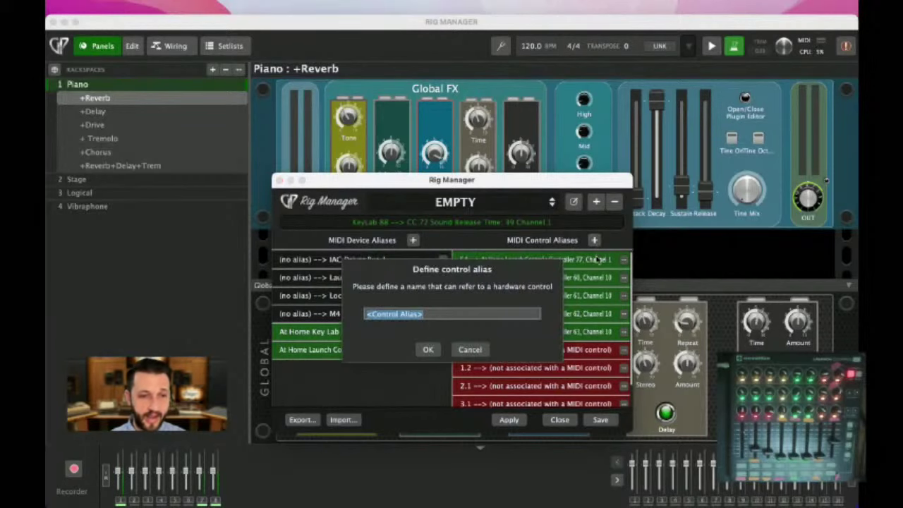
{"action": "type", "text": "8.4"}
{"action": "key", "text": "Return"}
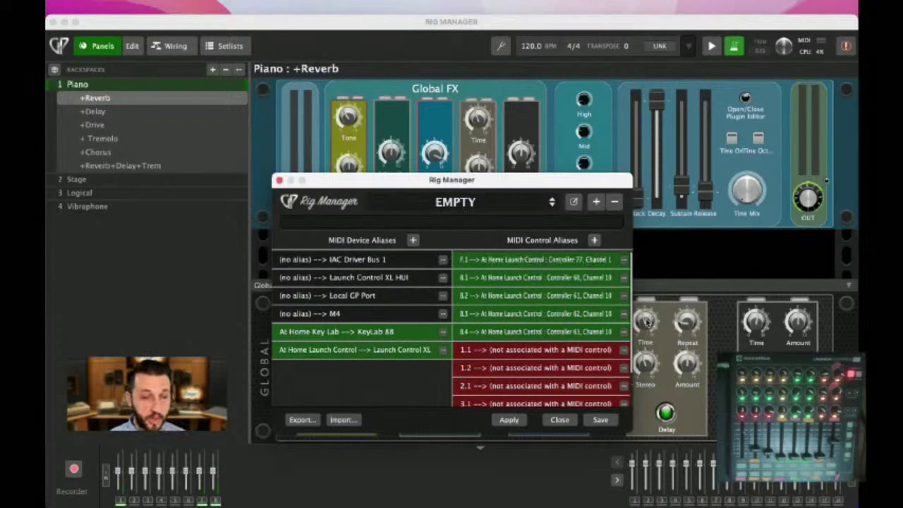
MIDI-learn the Launch Control knobs for aliases 1.1 (controller 49) and 1.2 (controller 50) on channel 1.
{"action": "scroll", "coordinate": [577, 343], "scroll_direction": "down", "scroll_amount": 1}
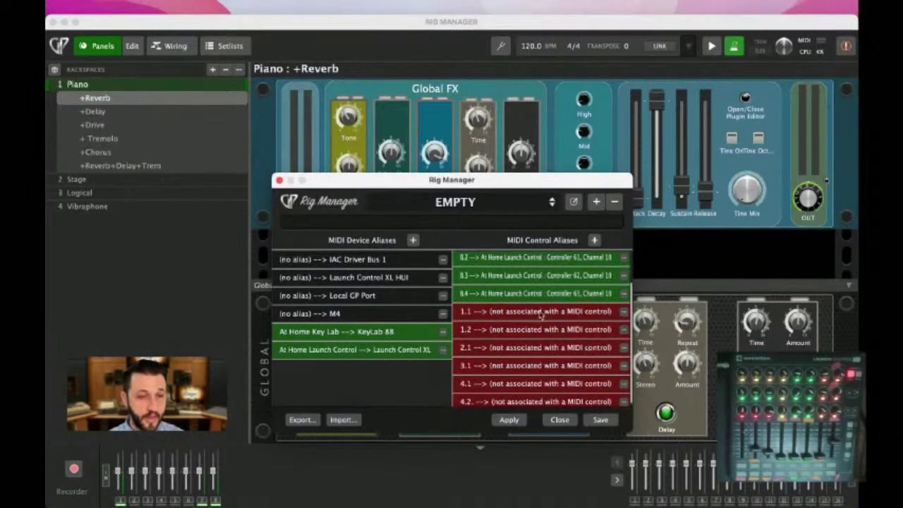
{"action": "left_click", "coordinate": [625, 312]}
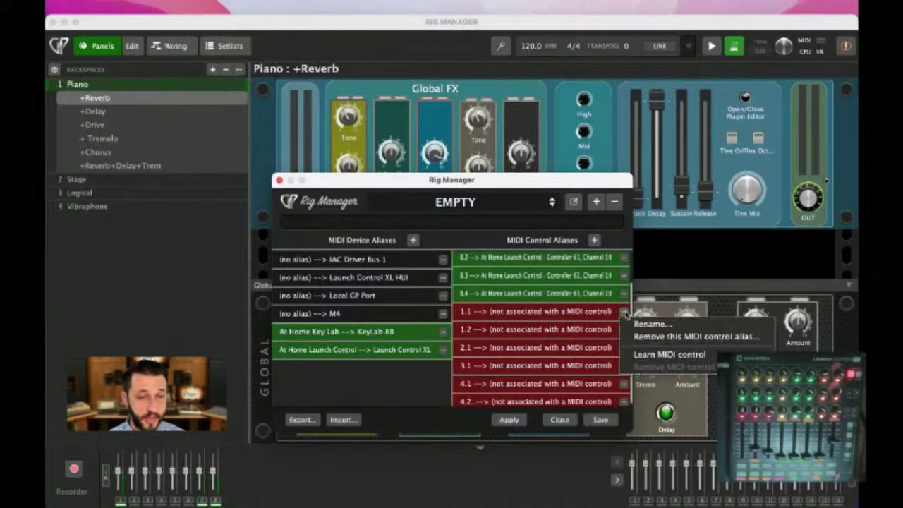
{"action": "left_click", "coordinate": [661, 358]}
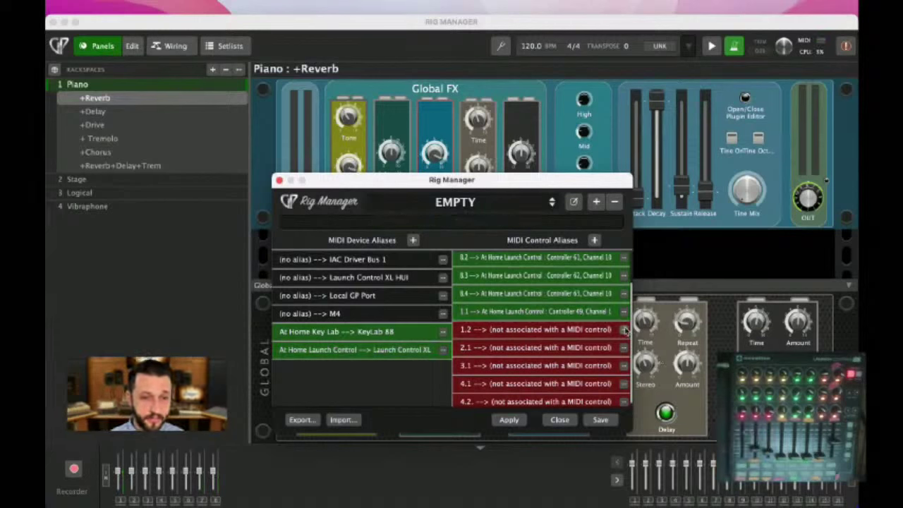
{"action": "left_click", "coordinate": [624, 329]}
{"action": "left_click", "coordinate": [645, 373]}
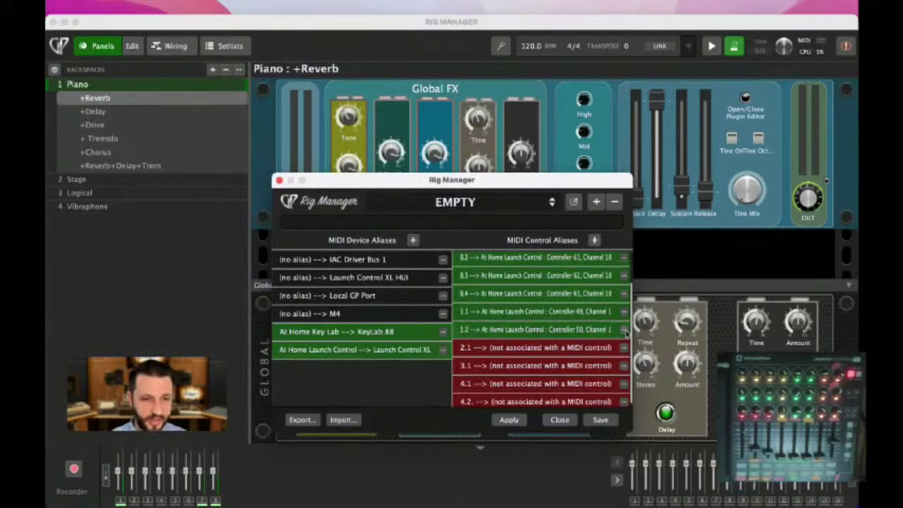
Relearn alias 1.2 to controller 29 and MIDI-learn alias 2.1 to controller 50, both on channel 1.
{"action": "left_click", "coordinate": [624, 330]}
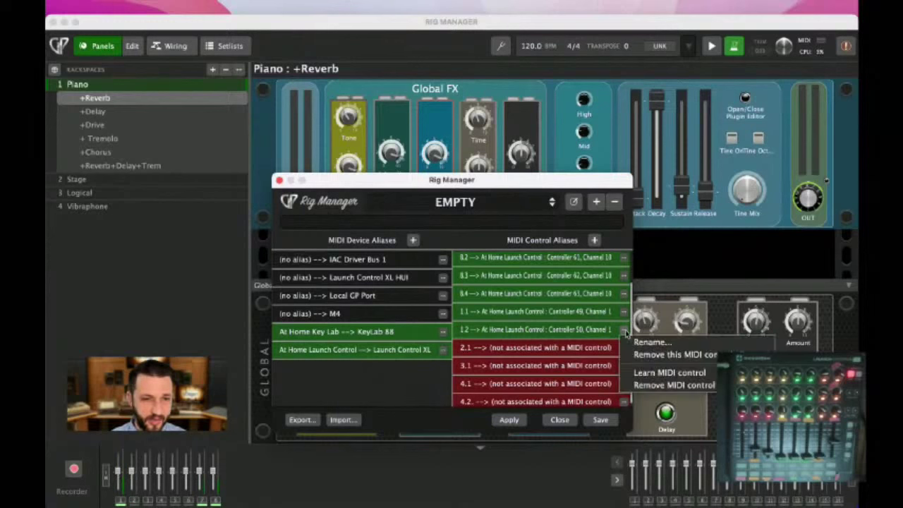
{"action": "left_click", "coordinate": [658, 373]}
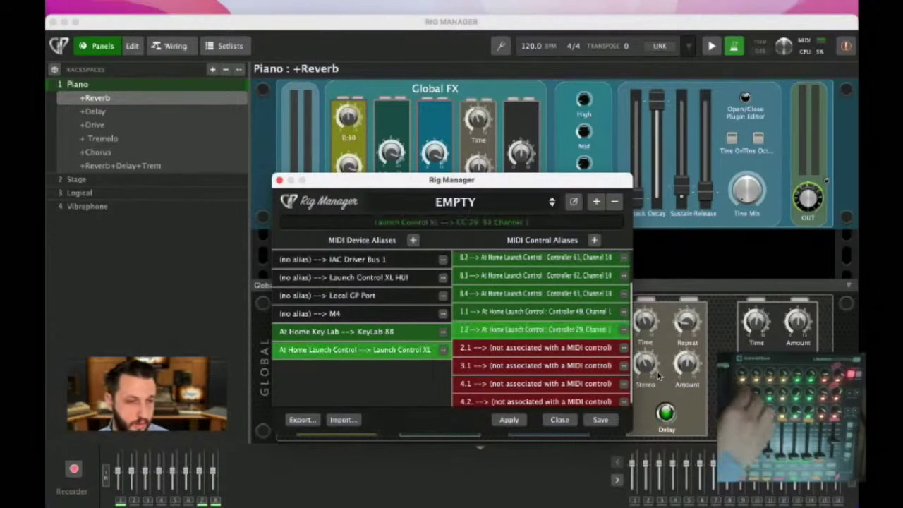
{"action": "left_click", "coordinate": [624, 348]}
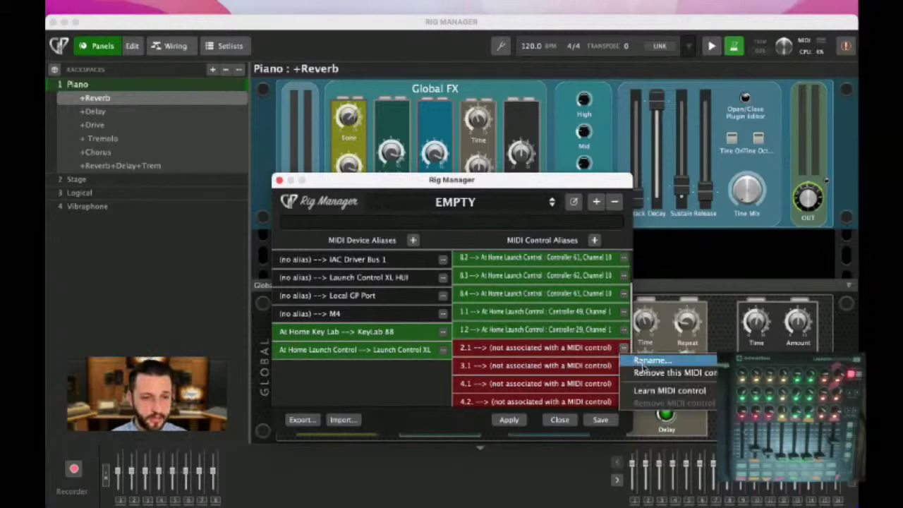
{"action": "left_click", "coordinate": [649, 391]}
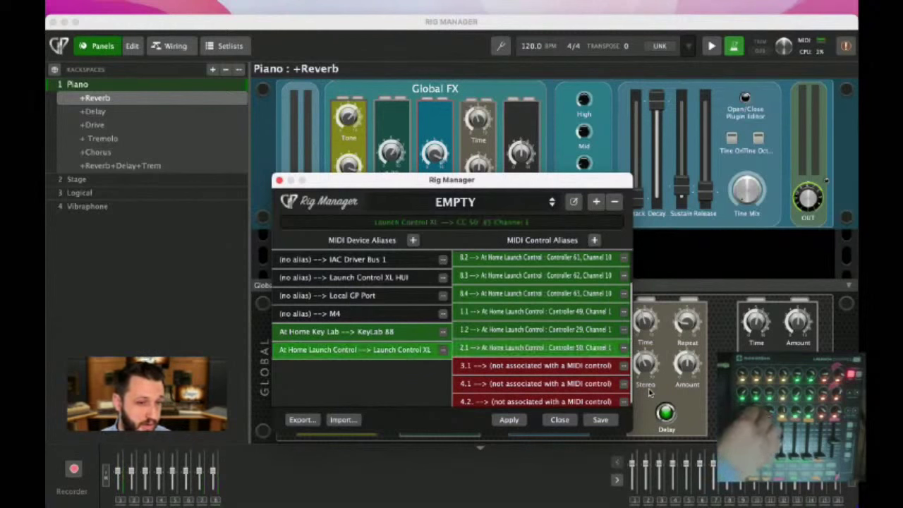
{"action": "left_click", "coordinate": [623, 366]}
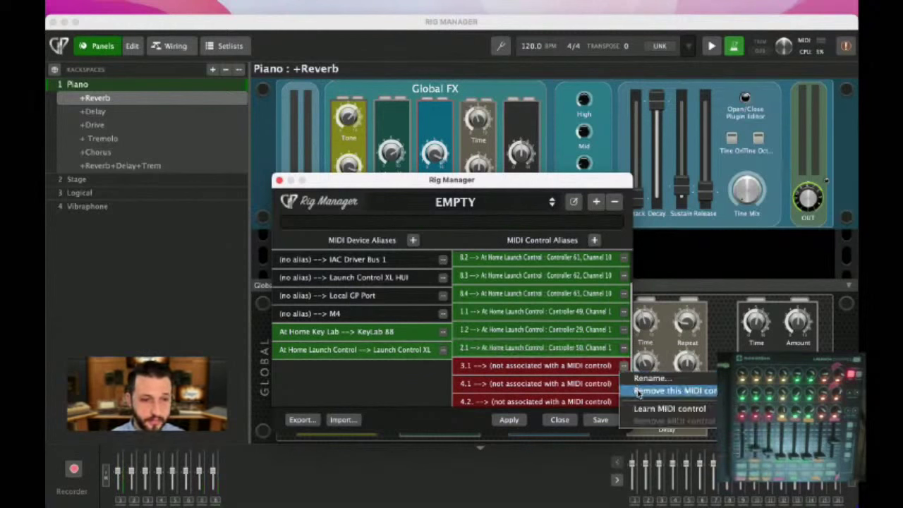
{"action": "left_click", "coordinate": [638, 393]}
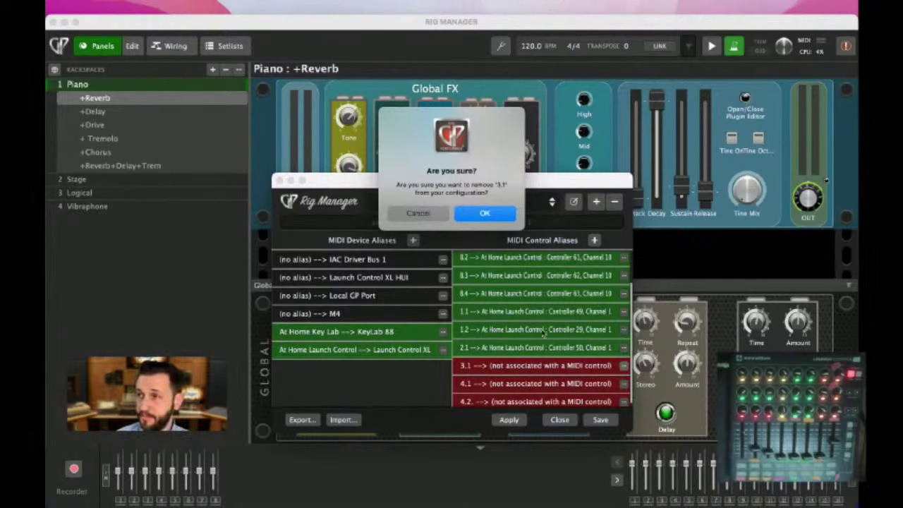
{"action": "left_click", "coordinate": [430, 213]}
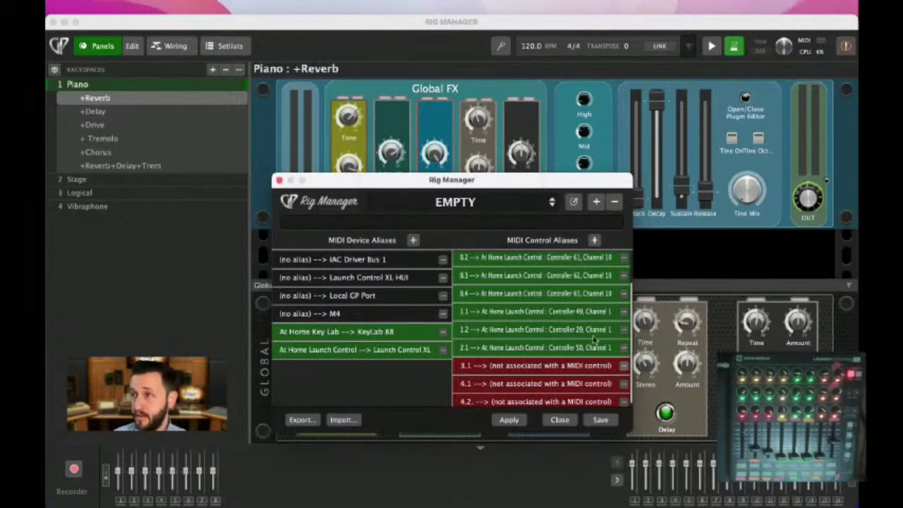
MIDI-learn alias 3.1 to controller 51 and alias 4.1 to controller 52 of the At Home Launch Control on channel 1.
{"action": "left_click", "coordinate": [623, 366]}
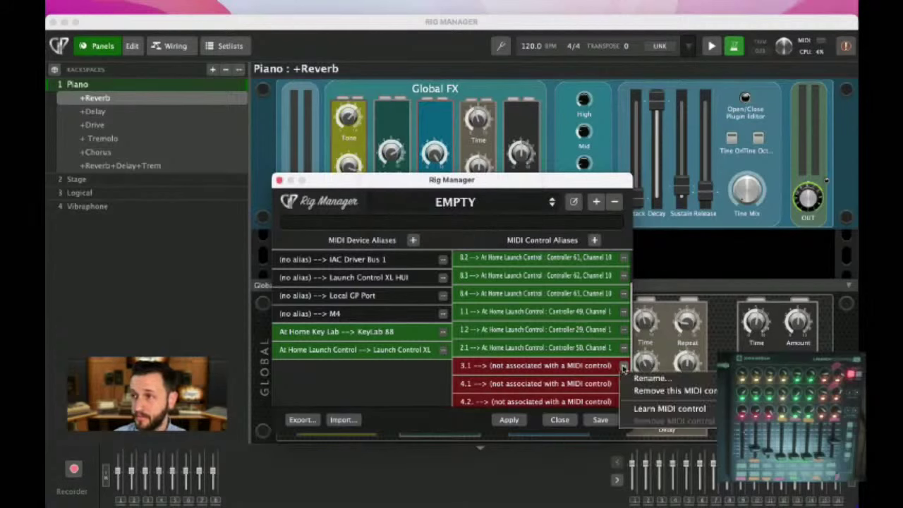
{"action": "left_click", "coordinate": [650, 409]}
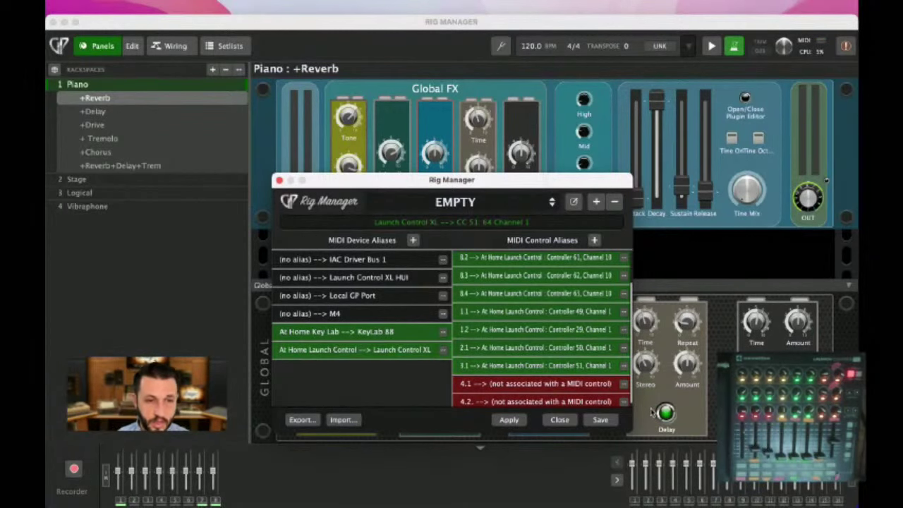
{"action": "scroll", "coordinate": [591, 374], "scroll_direction": "down", "scroll_amount": 1}
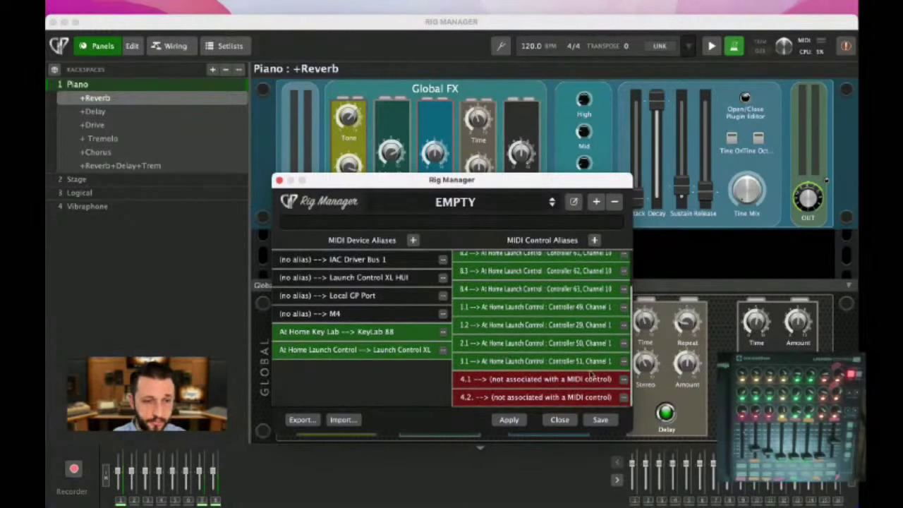
{"action": "left_click", "coordinate": [624, 379]}
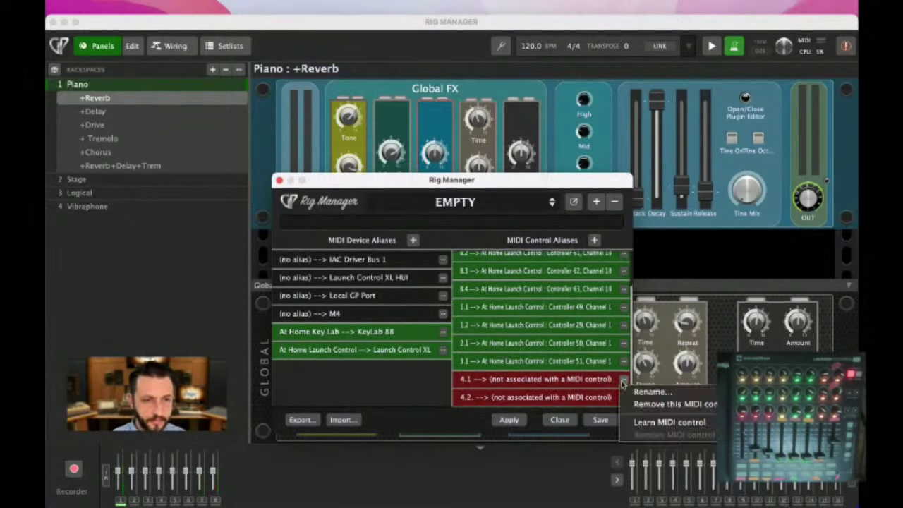
{"action": "left_click", "coordinate": [649, 422]}
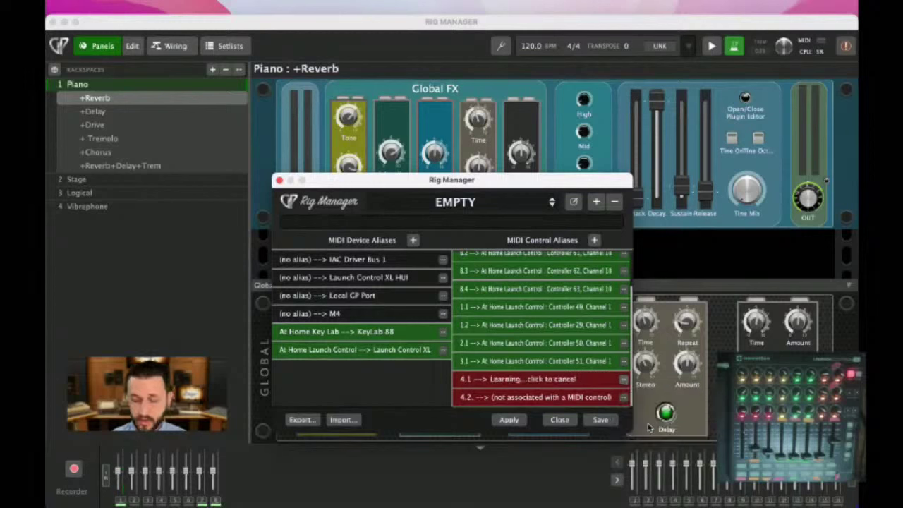
MIDI-learn alias 4.2. to controller 32 of the At Home Launch Control on channel 1, and apply and save the rig.
{"action": "left_click", "coordinate": [623, 397]}
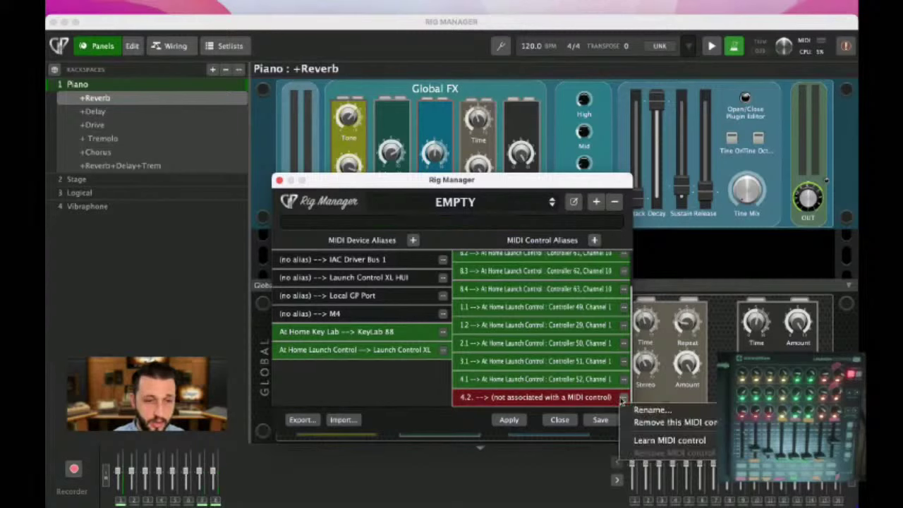
{"action": "left_click", "coordinate": [660, 441]}
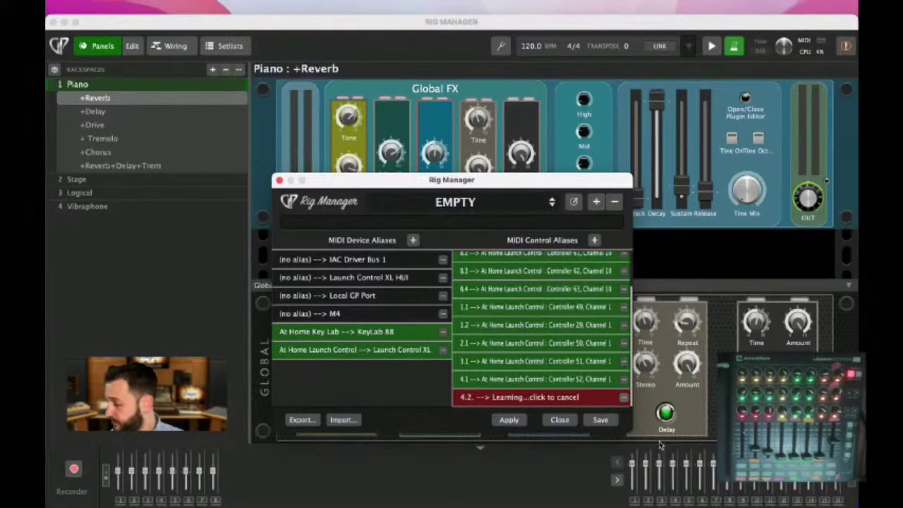
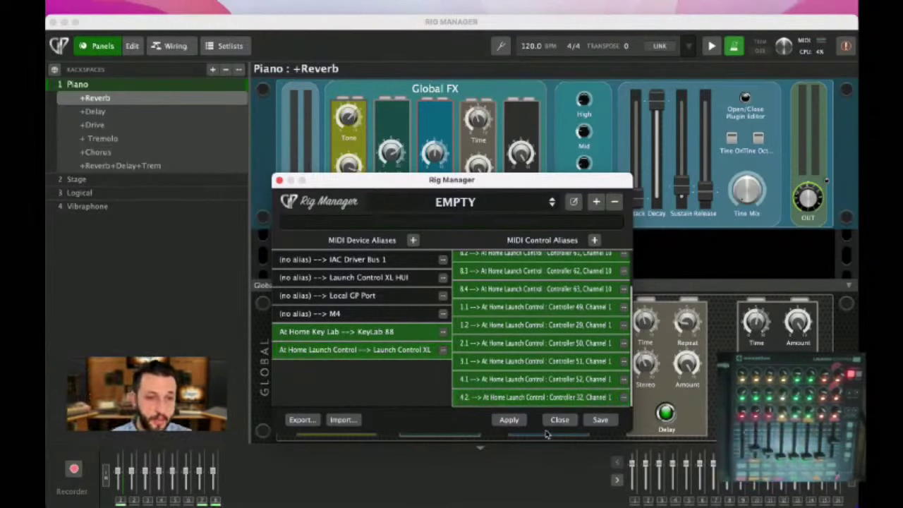
{"action": "left_click", "coordinate": [509, 420]}
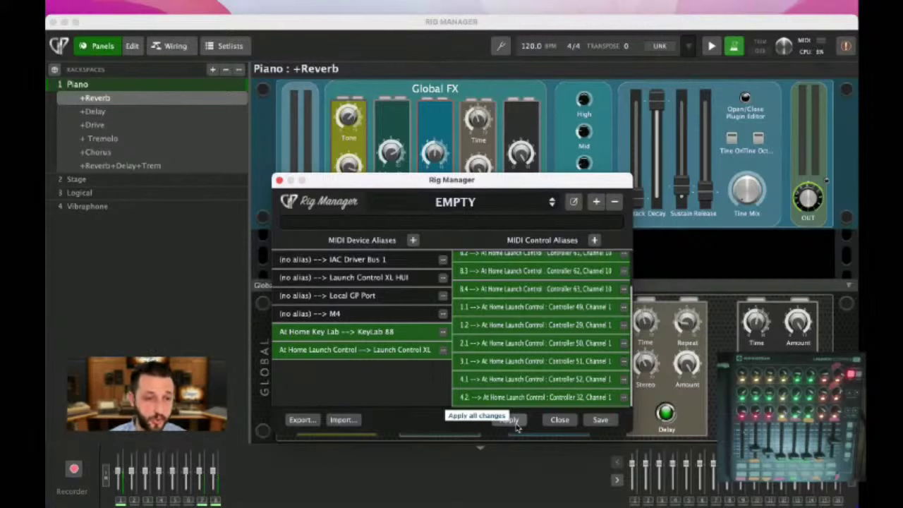
{"action": "left_click", "coordinate": [597, 421]}
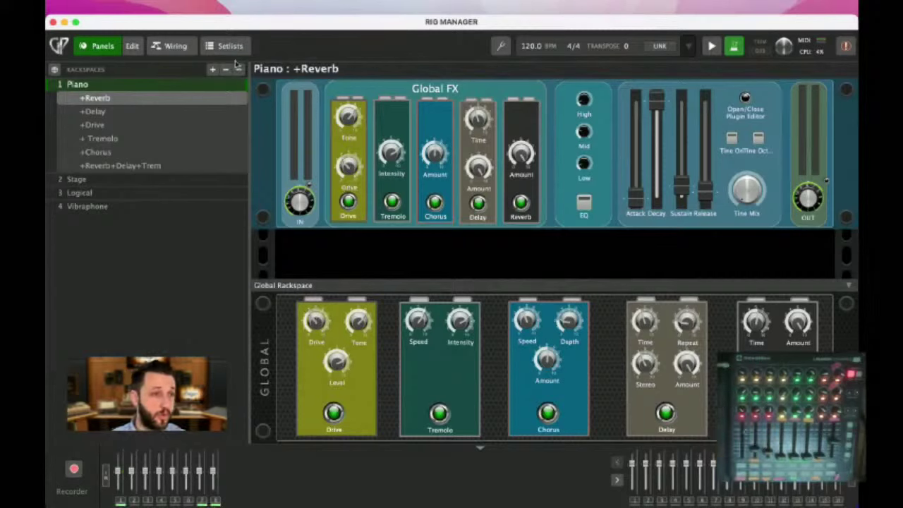
Assign the MIDI control alias F.1 to the Attack slider widget on the Piano panel.
{"action": "left_click", "coordinate": [134, 47]}
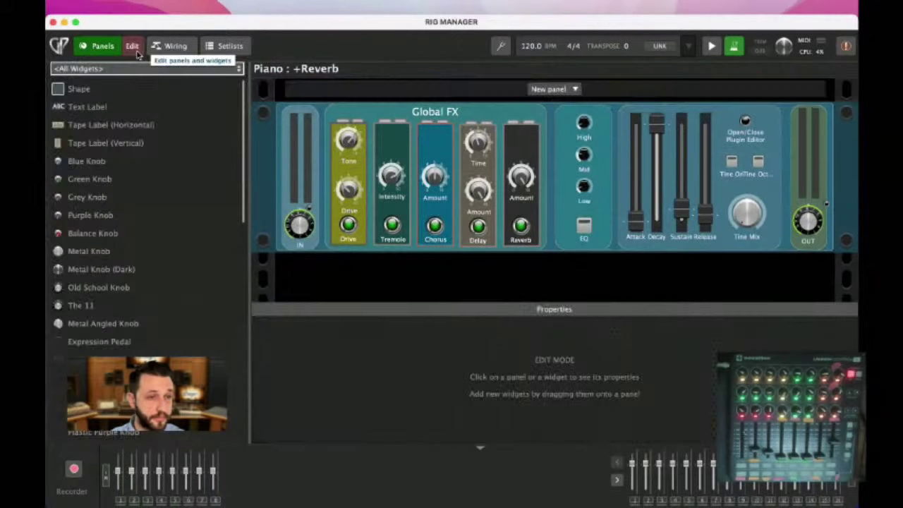
{"action": "left_click", "coordinate": [349, 189]}
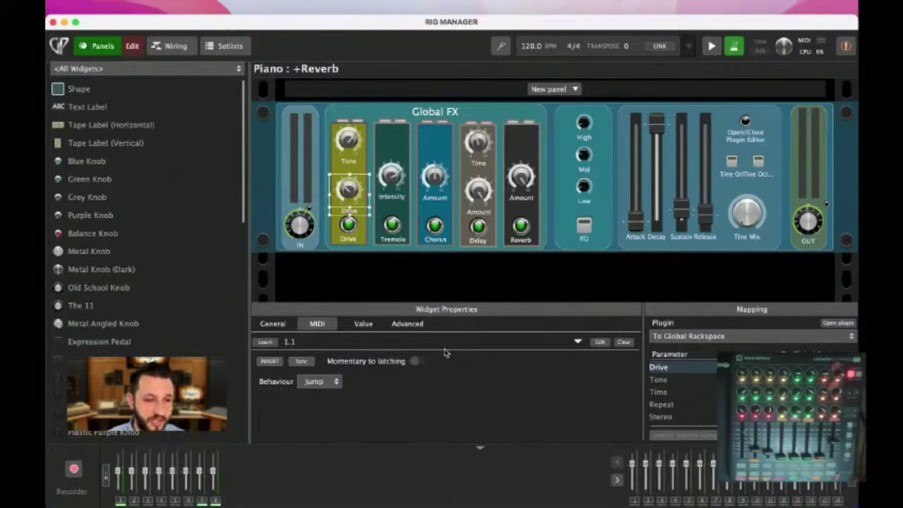
{"action": "left_click", "coordinate": [633, 196]}
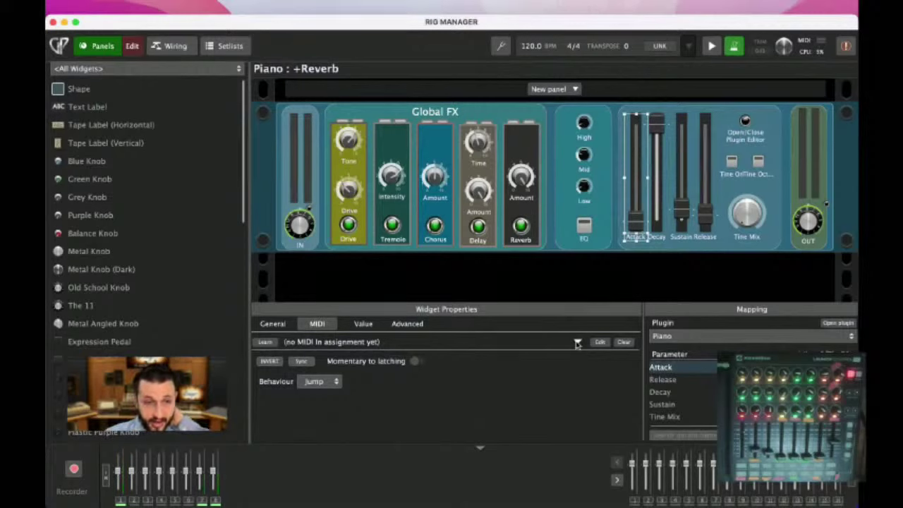
{"action": "left_click", "coordinate": [577, 342]}
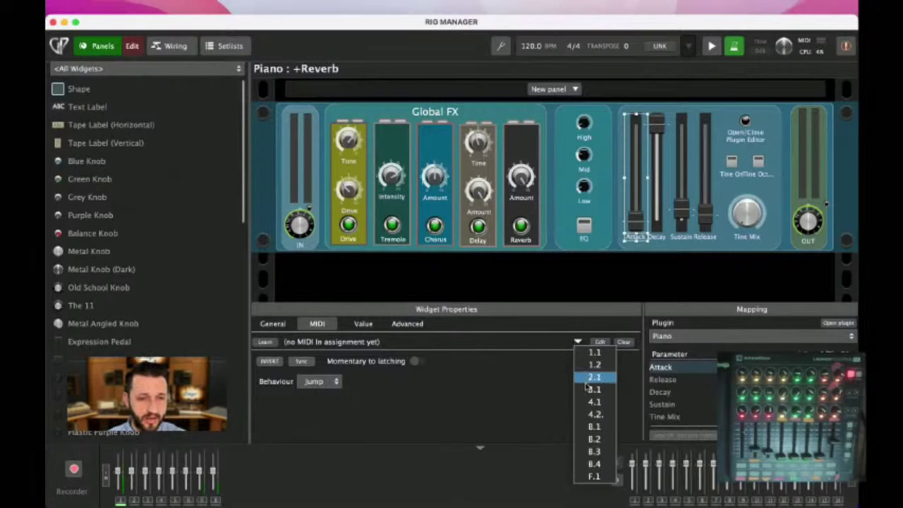
{"action": "left_click", "coordinate": [597, 477]}
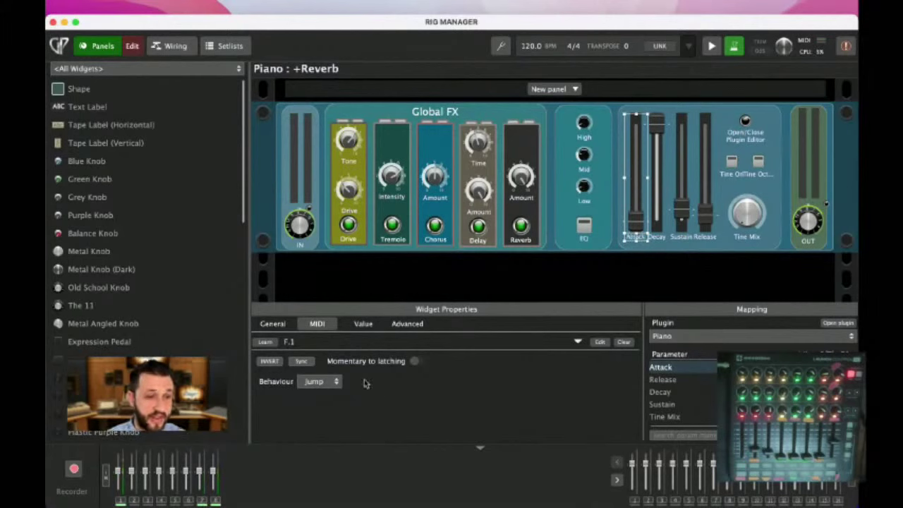
{"action": "left_click", "coordinate": [282, 325]}
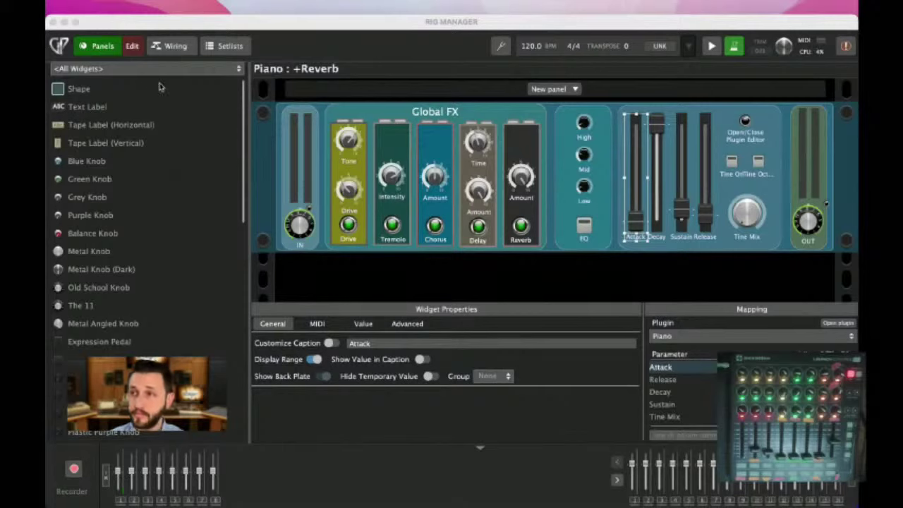
{"action": "left_click", "coordinate": [132, 48]}
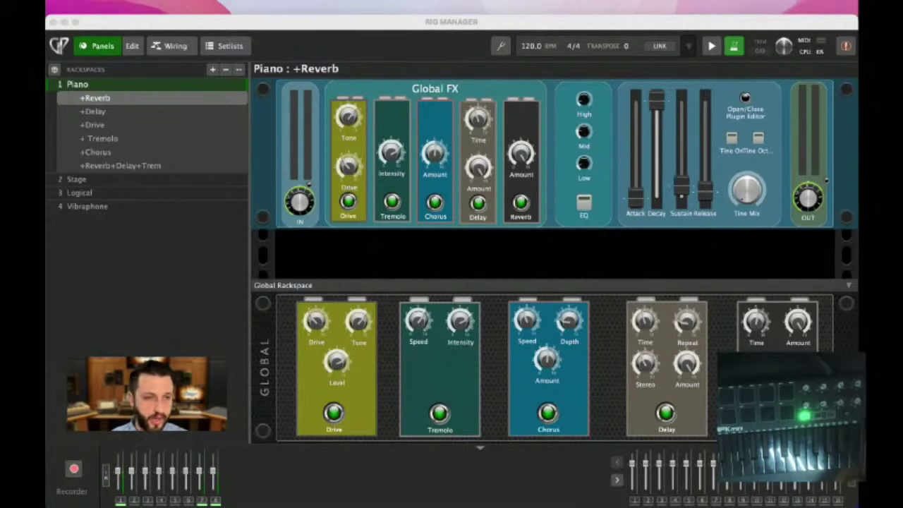
Check in the Rig Manager which MIDI devices can be associated with the At Home Key Lab alias.
{"action": "left_click", "coordinate": [315, 269]}
{"action": "key", "text": "super+shift+r"}
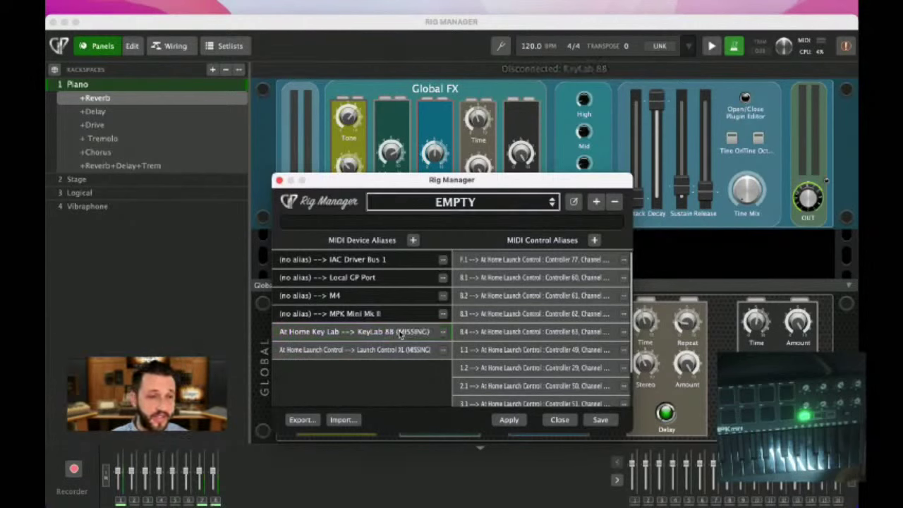
{"action": "left_click", "coordinate": [442, 334]}
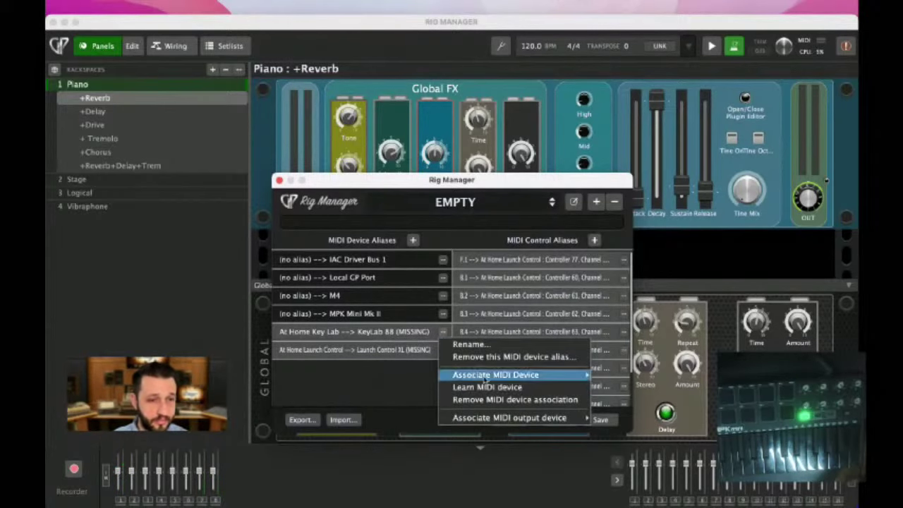
{"action": "mouse_move", "coordinate": [509, 377]}
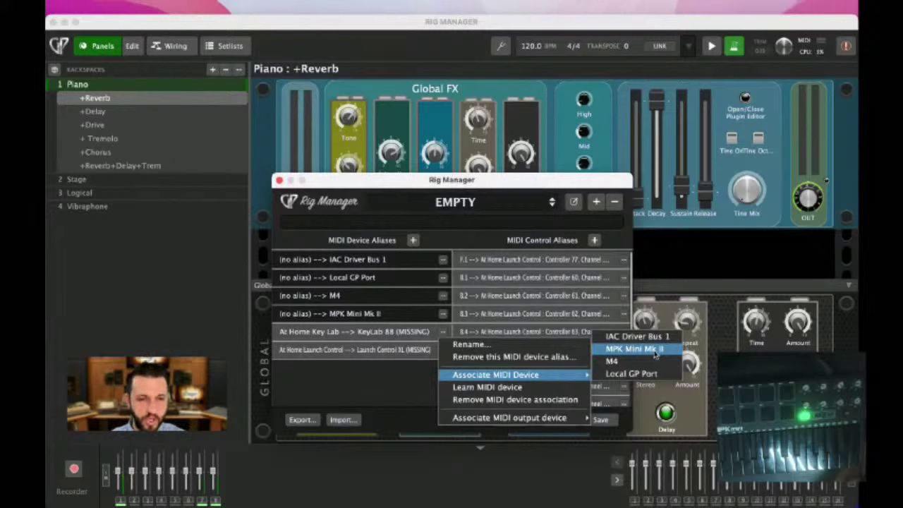
{"action": "left_click", "coordinate": [280, 387]}
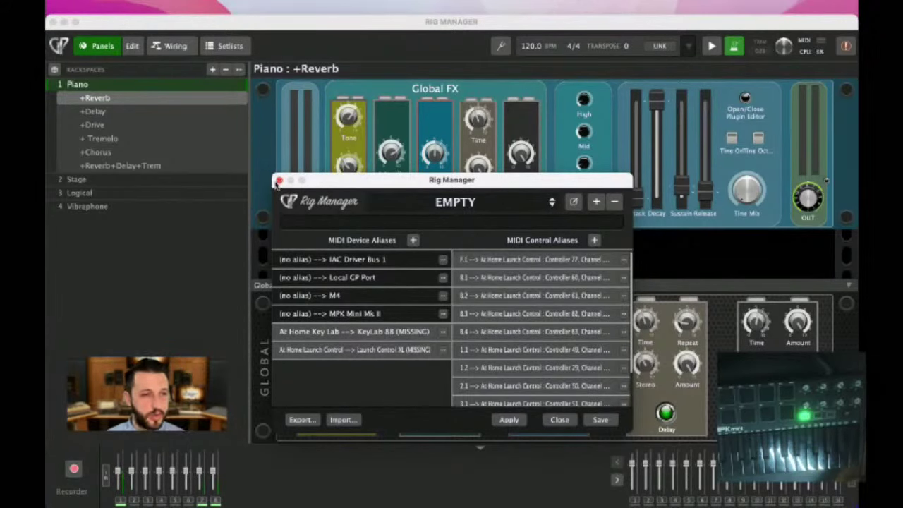
{"action": "left_click", "coordinate": [279, 180]}
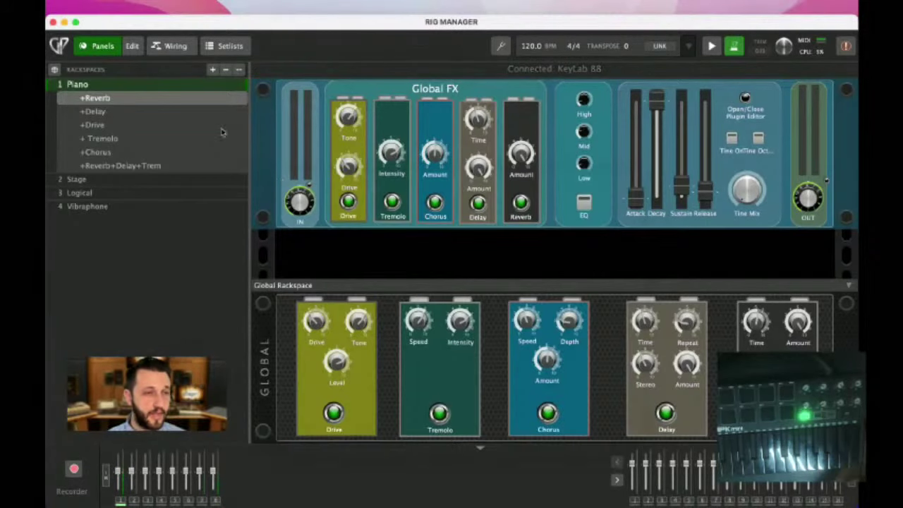
Change the Piano rackspace's MIDI In (OMNI) block to At Home Key Lab, including all blocks in every rackspace that match by current device.
{"action": "left_click", "coordinate": [177, 46]}
{"action": "right_click", "coordinate": [388, 141]}
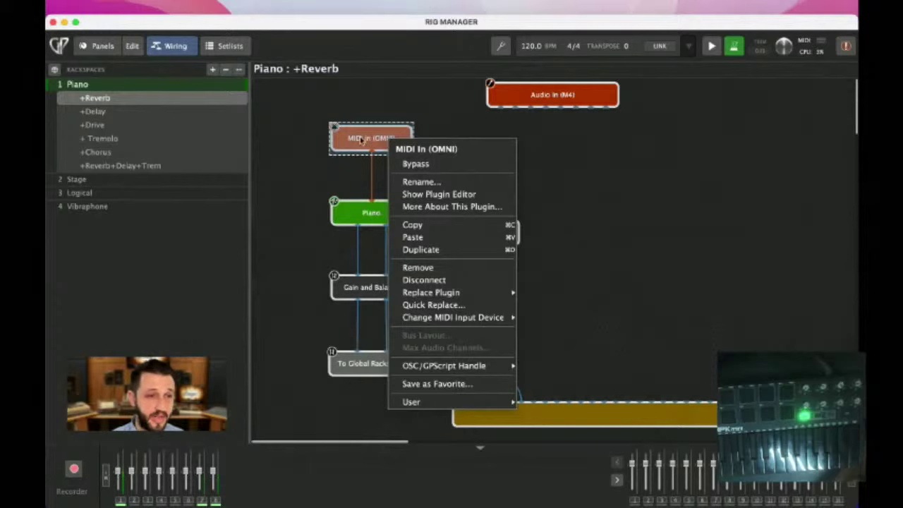
{"action": "mouse_move", "coordinate": [451, 322]}
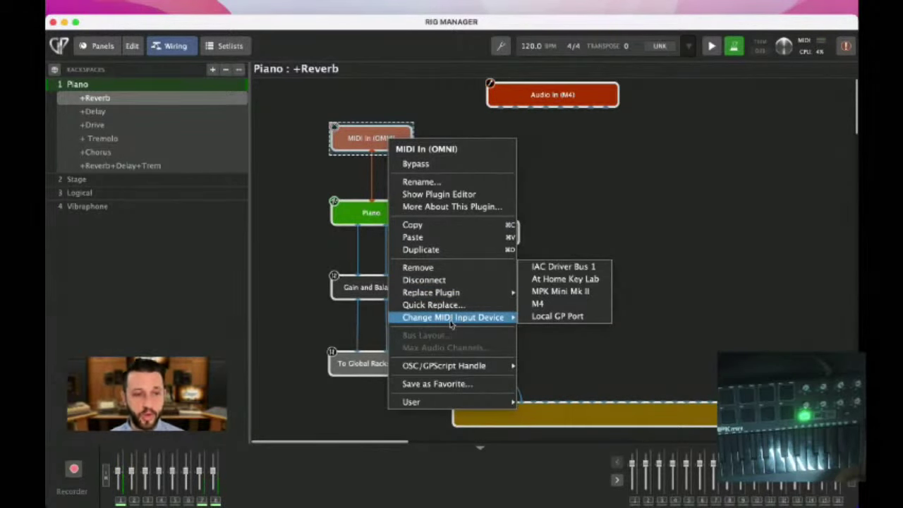
{"action": "left_click", "coordinate": [564, 279]}
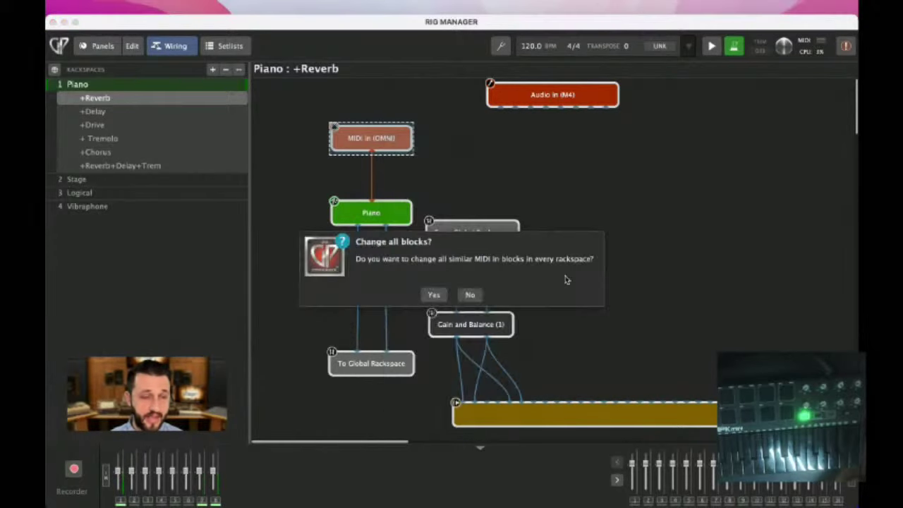
{"action": "left_click", "coordinate": [434, 297]}
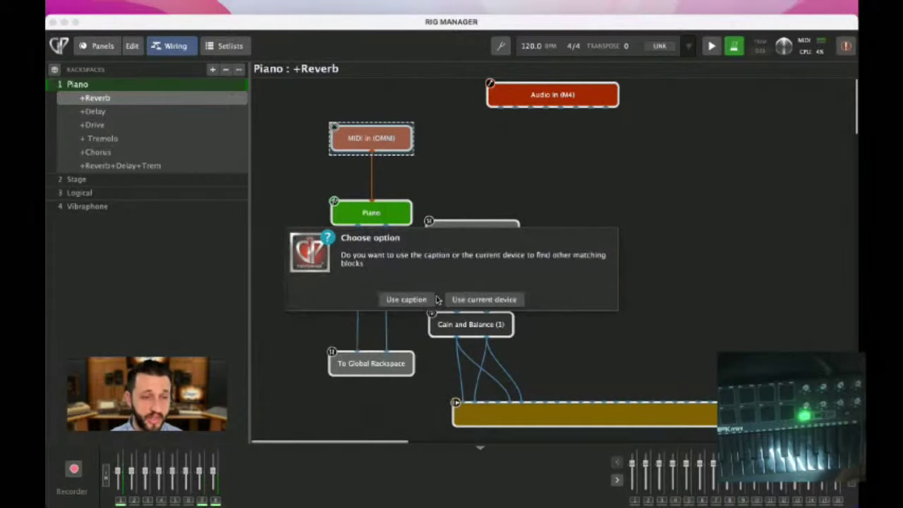
{"action": "left_click", "coordinate": [493, 300]}
{"action": "scroll", "coordinate": [494, 303], "scroll_direction": "down", "scroll_amount": 1}
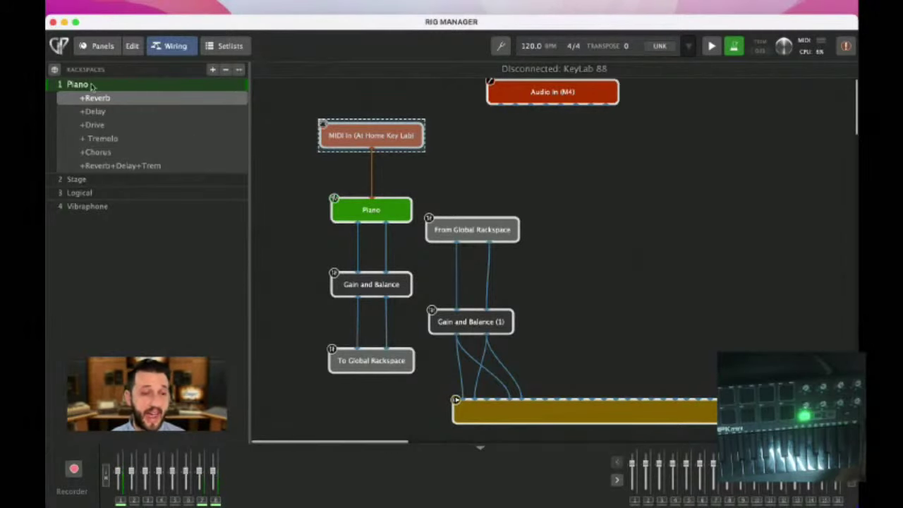
{"action": "mouse_move", "coordinate": [352, 142]}
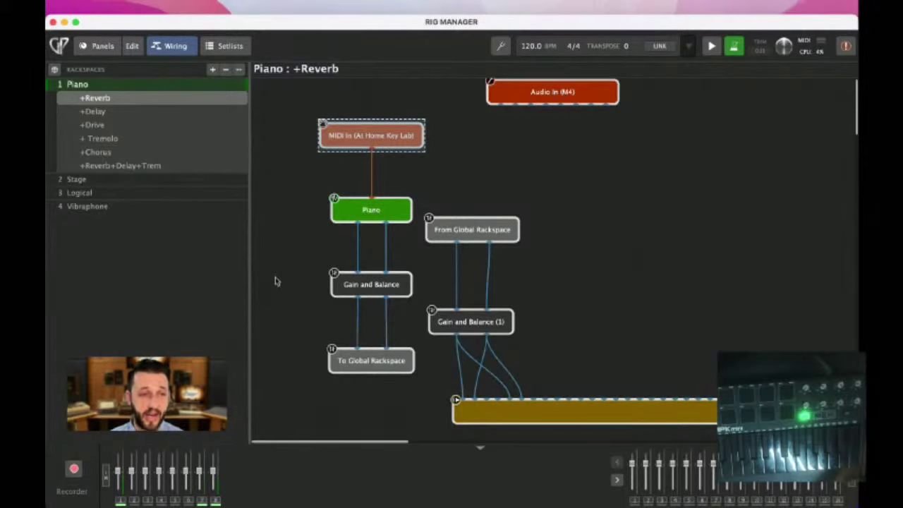
Add a new rig named "Akai MPK" and associate its At Home Key Lab alias with the MPK Mini Mk II.
{"action": "left_click", "coordinate": [722, 287]}
{"action": "key", "text": "super+shift+r"}
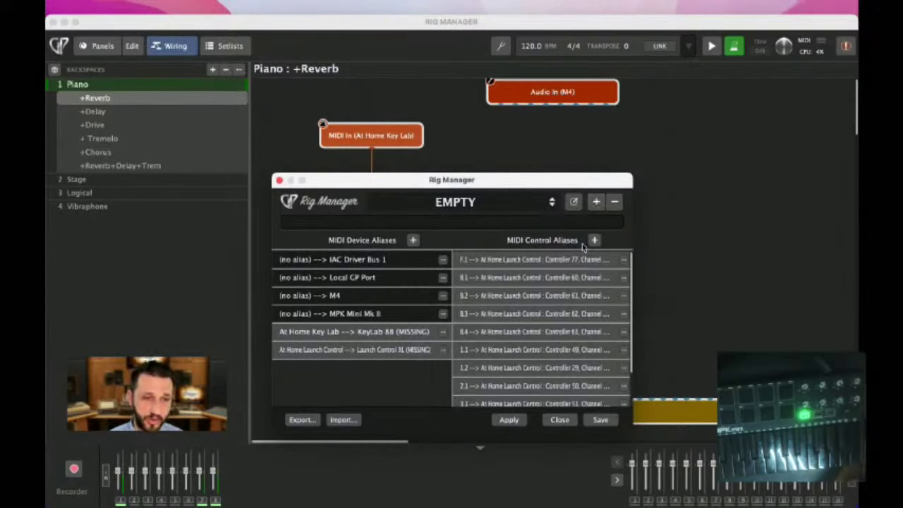
{"action": "left_click", "coordinate": [595, 202]}
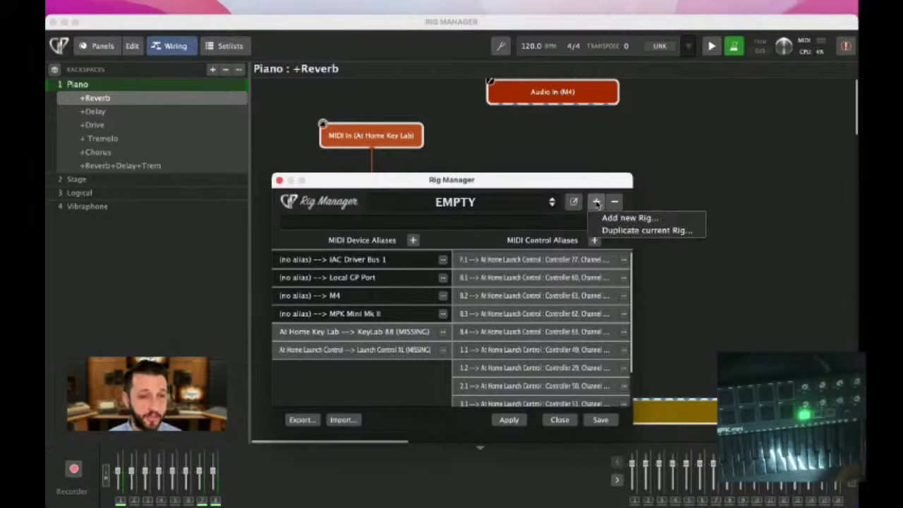
{"action": "left_click", "coordinate": [610, 220]}
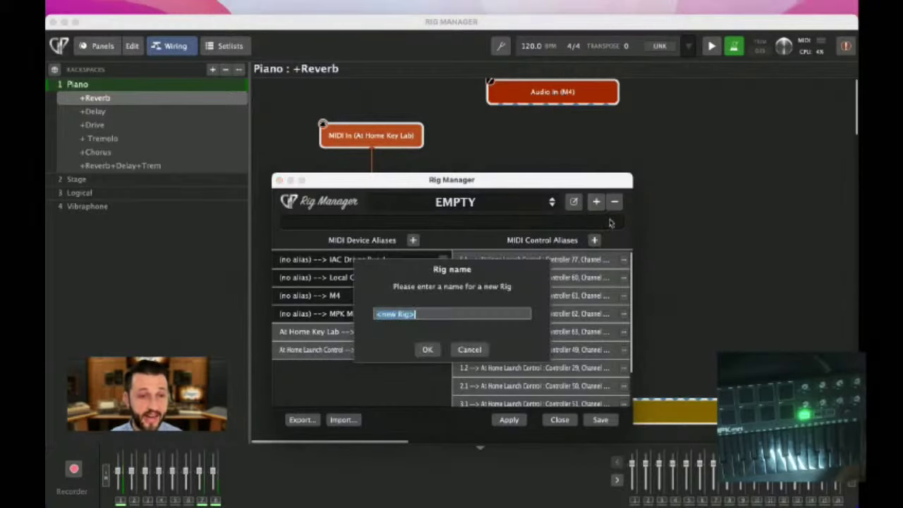
{"action": "type", "text": "Akai M"}
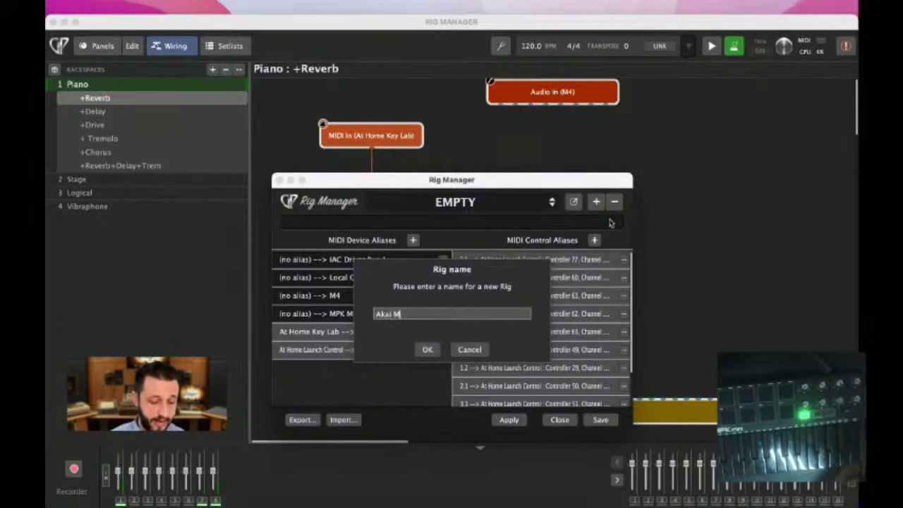
{"action": "type", "text": "PK"}
{"action": "key", "text": "Return"}
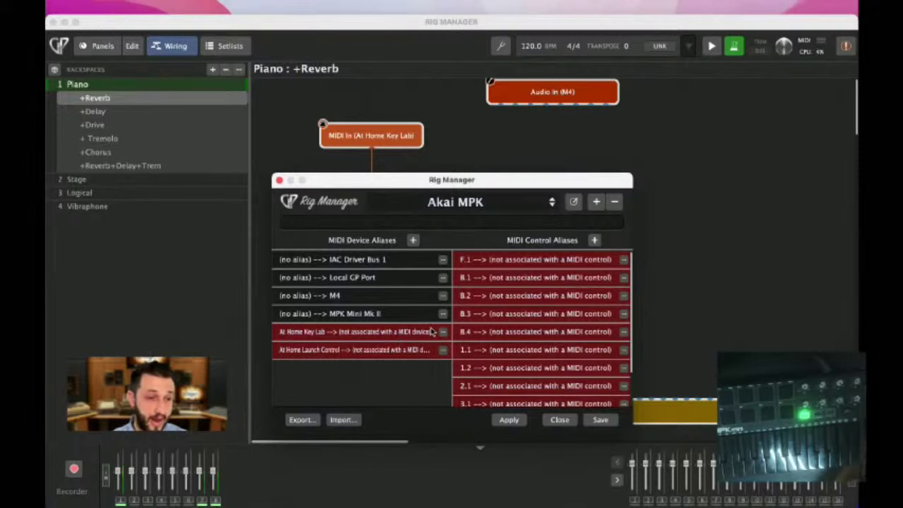
{"action": "double_click", "coordinate": [404, 334]}
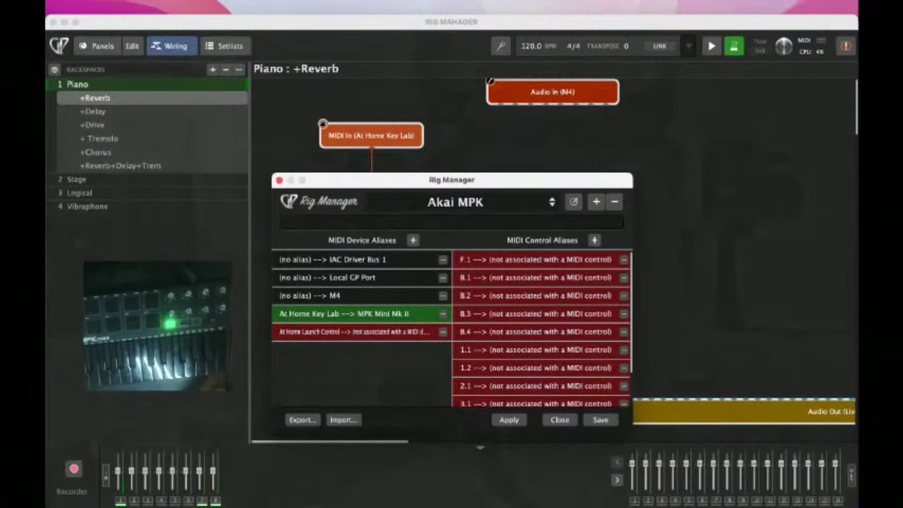
MIDI-learn aliases B.1 to B.4 to notes G#1, A1, A#1 and B1 on channel 1, and apply the changes.
{"action": "left_click_drag", "start_coordinate": [434, 185], "coordinate": [451, 100]}
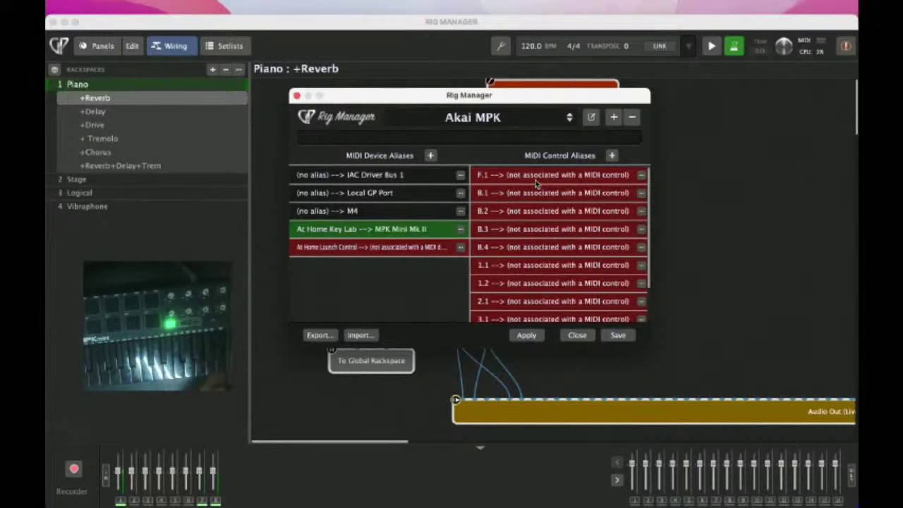
{"action": "double_click", "coordinate": [573, 192]}
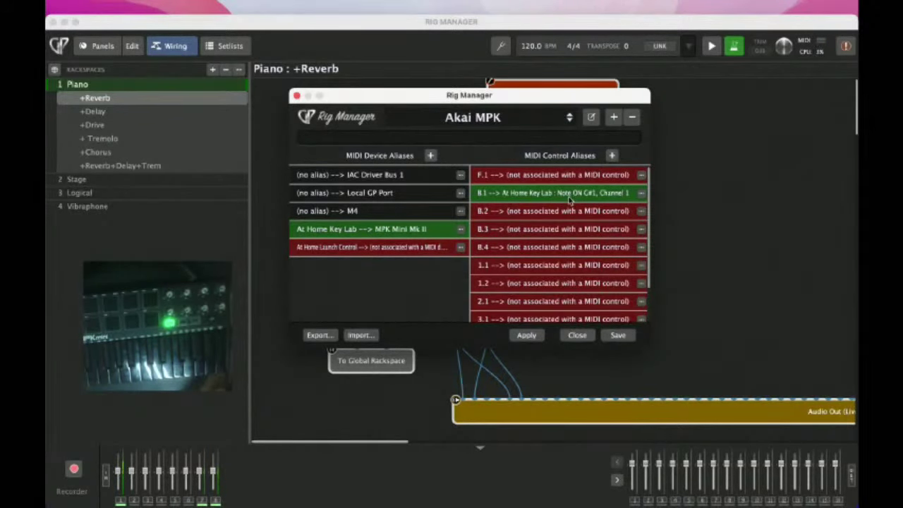
{"action": "left_click", "coordinate": [549, 215]}
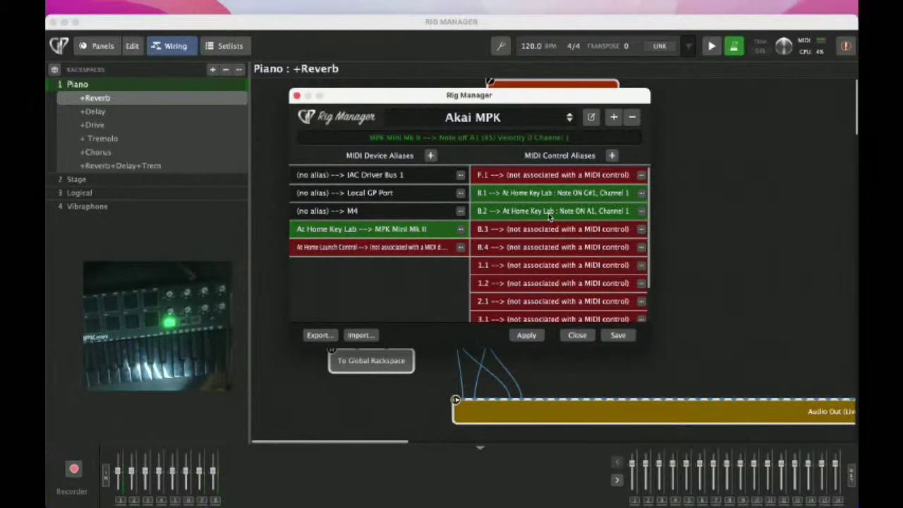
{"action": "left_click", "coordinate": [548, 228]}
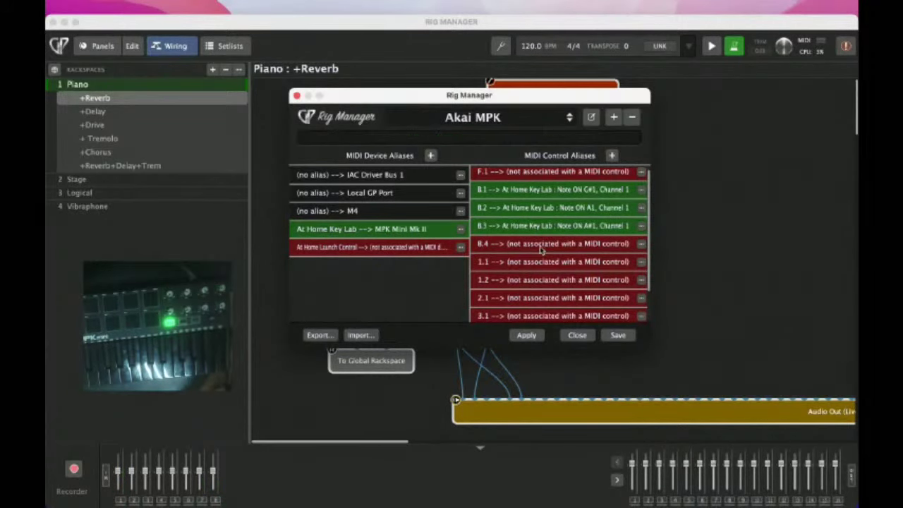
{"action": "left_click", "coordinate": [541, 246]}
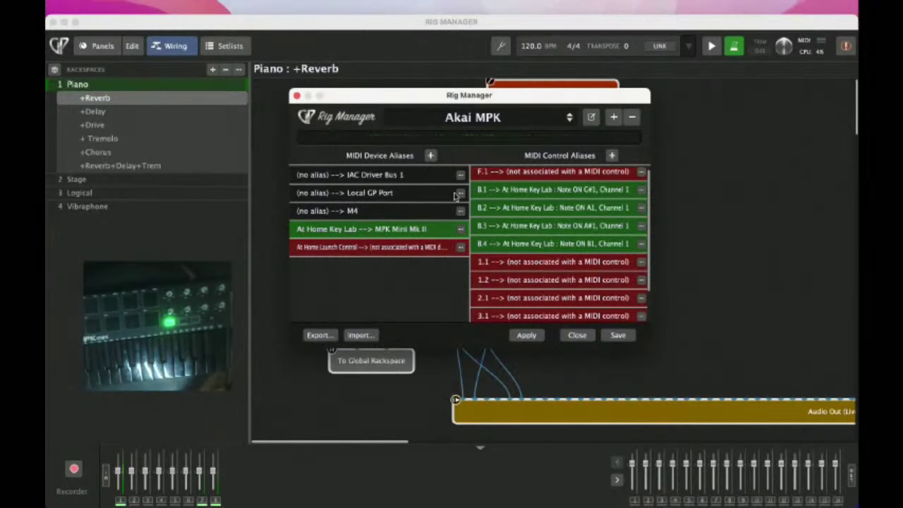
{"action": "left_click", "coordinate": [528, 336]}
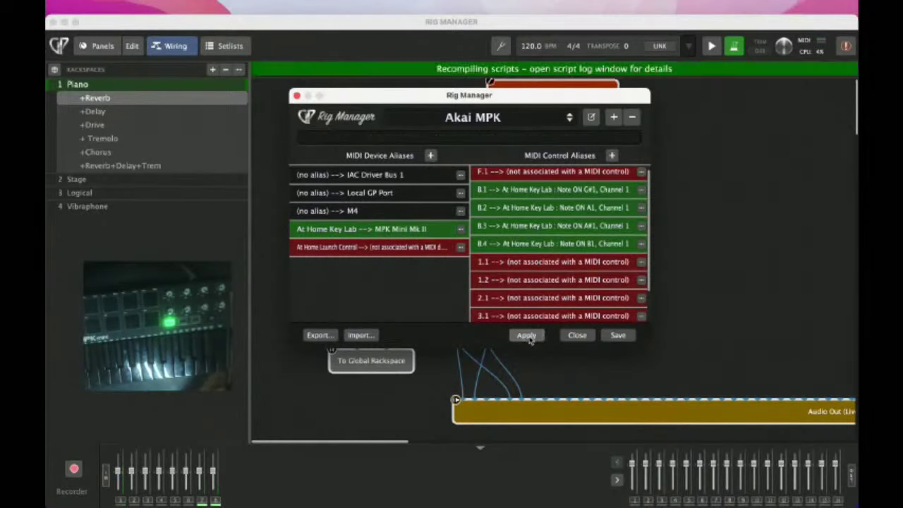
Save the Akai MPK rig and display the MIDI assignment of the Drive button in the Piano rackspace's panel.
{"action": "left_click", "coordinate": [624, 337]}
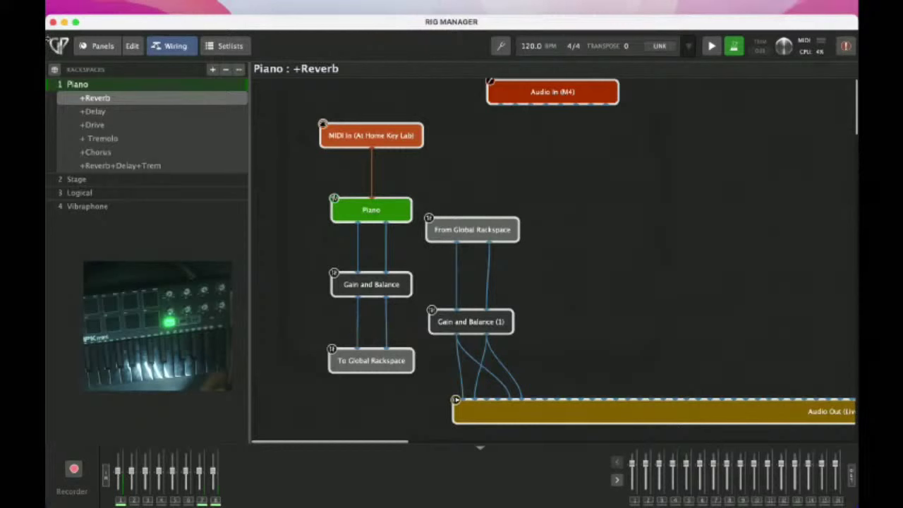
{"action": "left_click", "coordinate": [98, 45]}
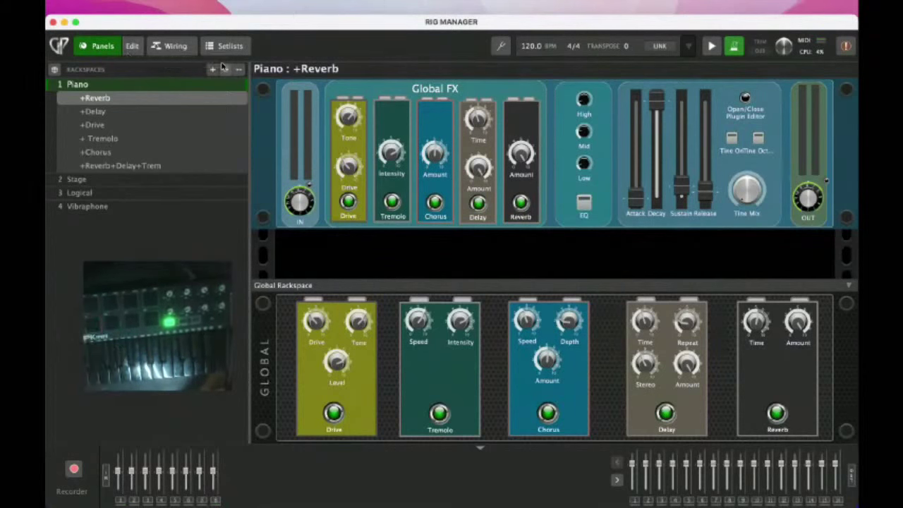
{"action": "left_click", "coordinate": [134, 46]}
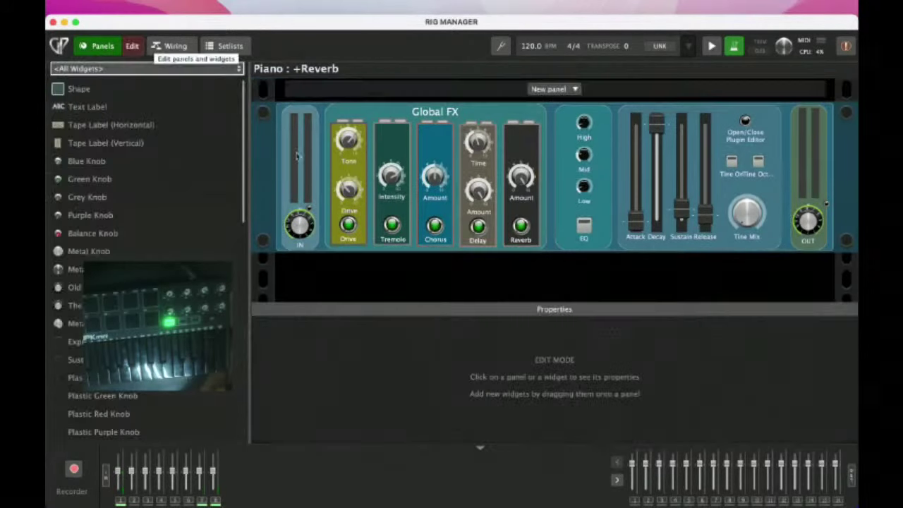
{"action": "left_click", "coordinate": [349, 226]}
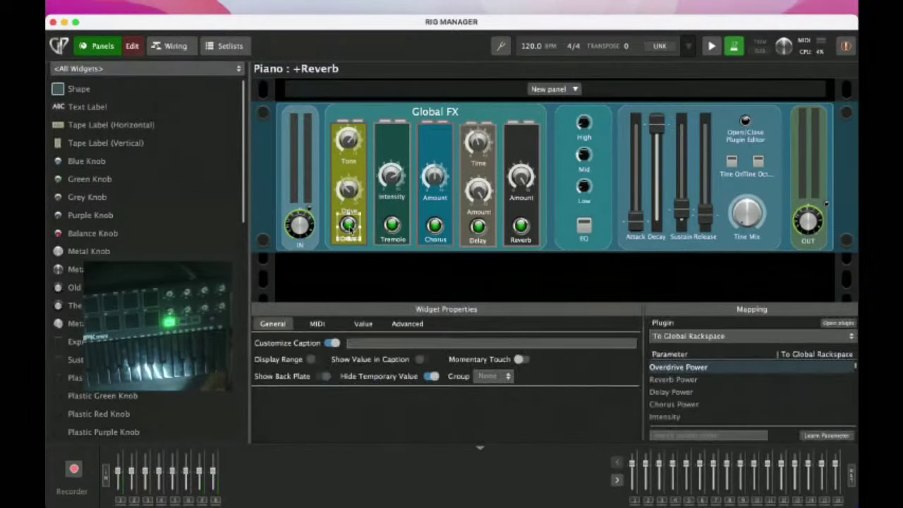
{"action": "left_click", "coordinate": [328, 323]}
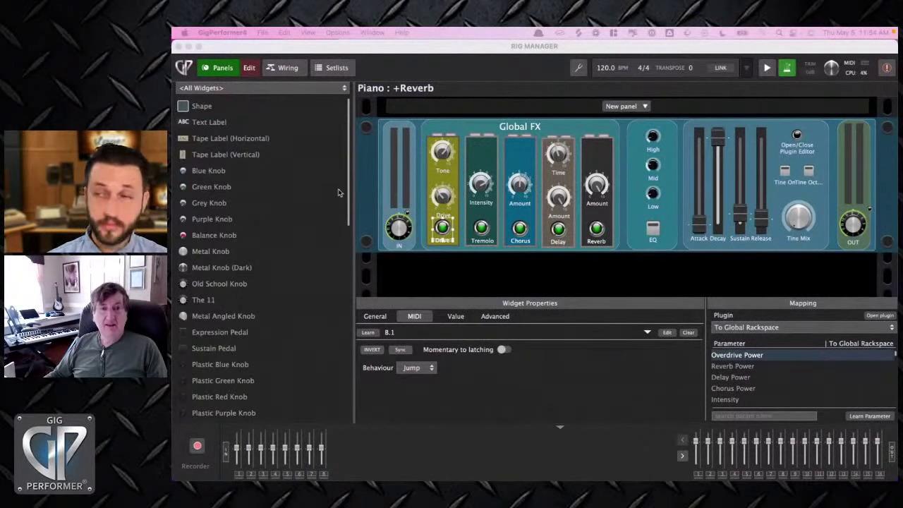
Review the Akai MPK rig's device and control aliases in the Rig Manager, and leave panel editing.
{"action": "left_click", "coordinate": [338, 33]}
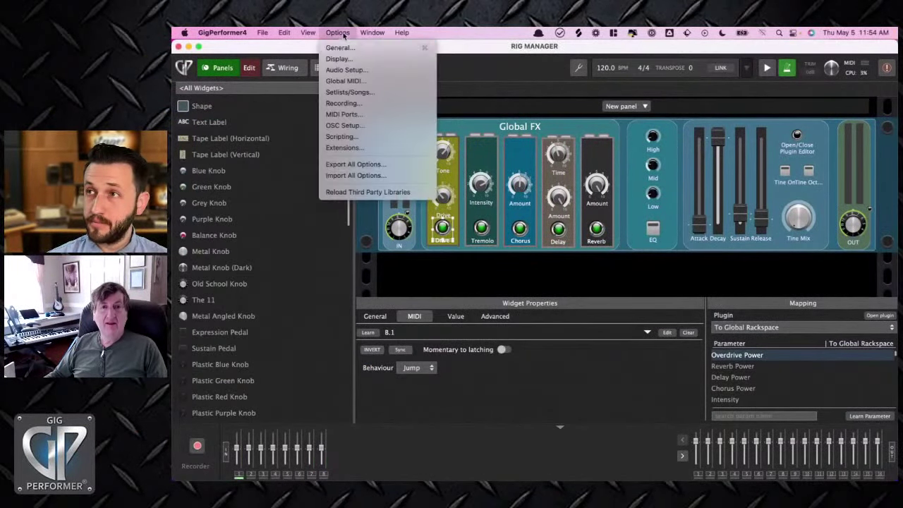
{"action": "left_click", "coordinate": [500, 84]}
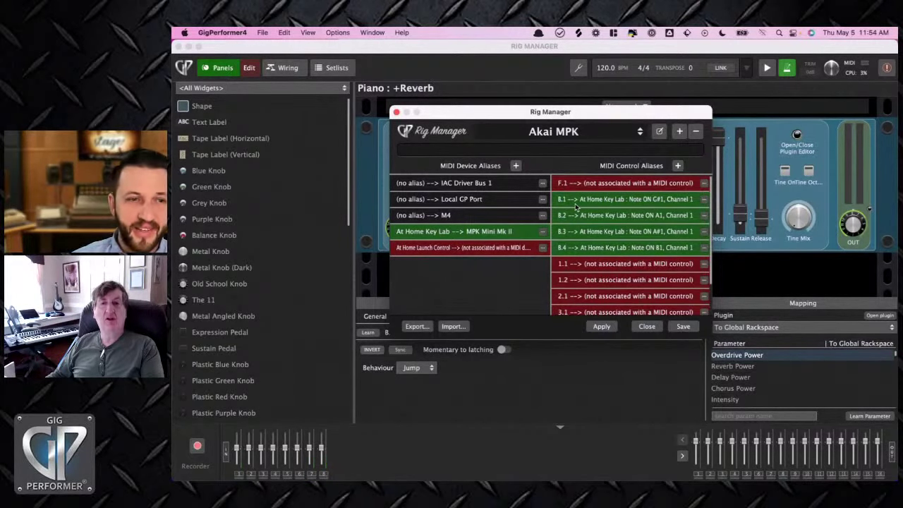
{"action": "left_click", "coordinate": [397, 113]}
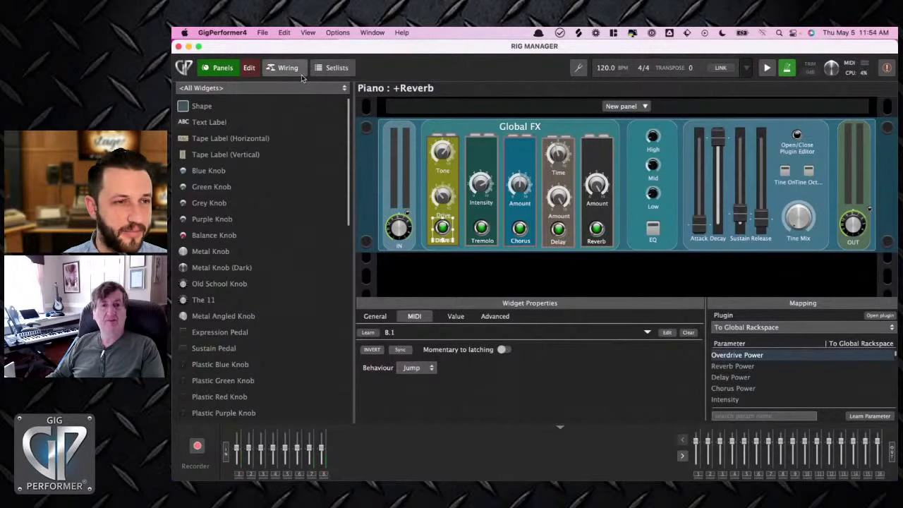
{"action": "left_click", "coordinate": [249, 68]}
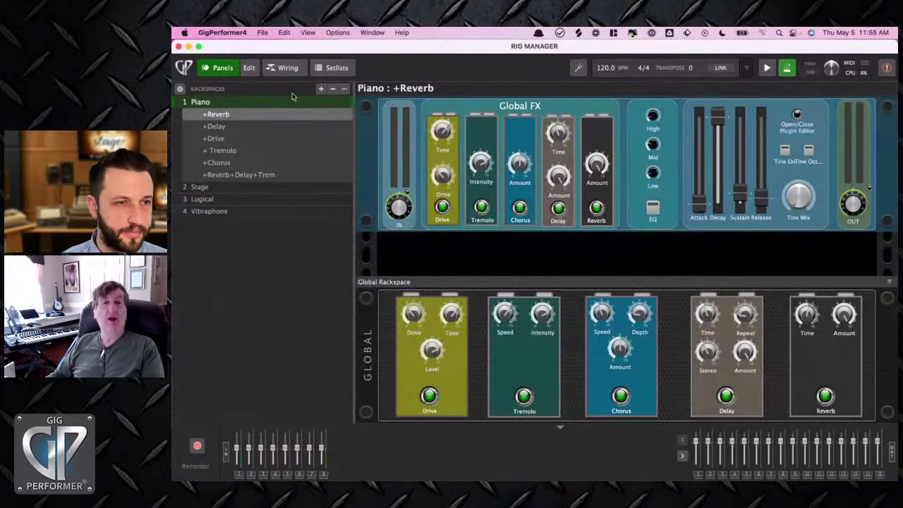
Add a new rackspace, keeping the default name "Rackspace".
{"action": "left_click", "coordinate": [319, 90]}
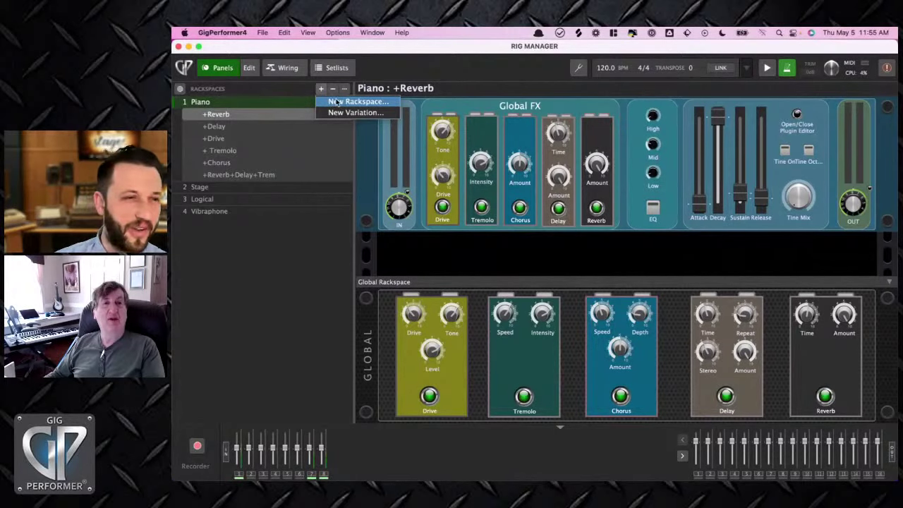
{"action": "left_click", "coordinate": [337, 103]}
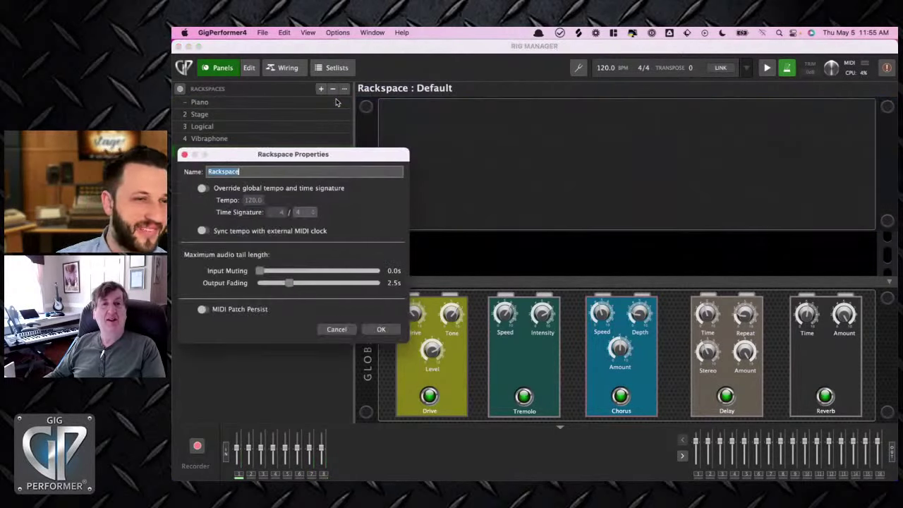
{"action": "left_click", "coordinate": [381, 330]}
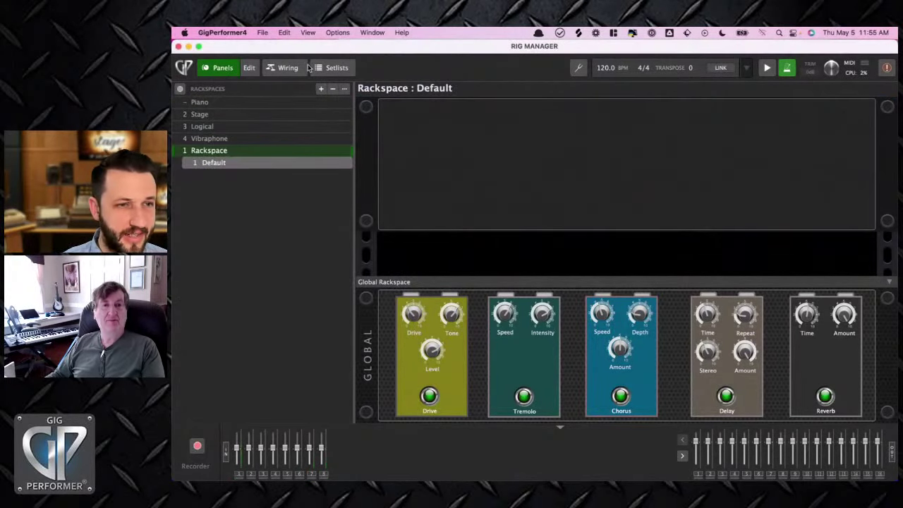
Place an LED Button Green widget on the new rackspace's empty panel.
{"action": "left_click", "coordinate": [249, 68]}
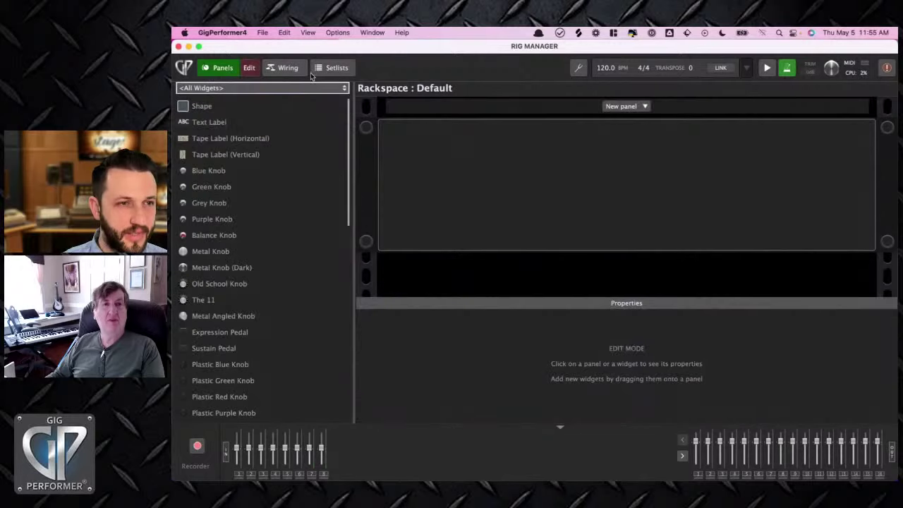
{"action": "left_click", "coordinate": [216, 171]}
{"action": "scroll", "coordinate": [225, 313], "scroll_direction": "down", "scroll_amount": 1}
{"action": "scroll", "coordinate": [224, 314], "scroll_direction": "up", "scroll_amount": 2}
{"action": "scroll", "coordinate": [224, 314], "scroll_direction": "down", "scroll_amount": 10}
{"action": "scroll", "coordinate": [224, 315], "scroll_direction": "down", "scroll_amount": 4}
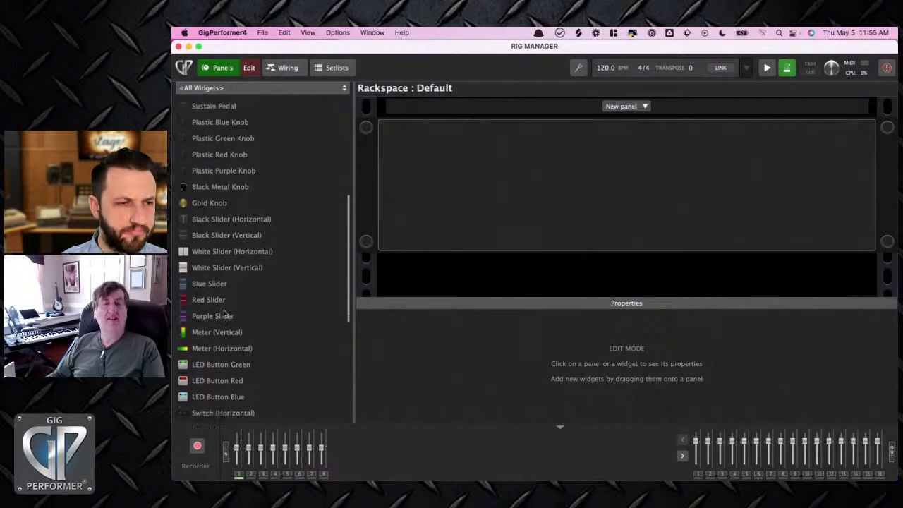
{"action": "left_click", "coordinate": [220, 354]}
{"action": "left_click_drag", "start_coordinate": [220, 354], "coordinate": [487, 188]}
Check the Akai MPK control aliases in the Rig Manager, and add a horizontal row of three more LED Button Green widgets to the panel.
{"action": "key", "text": "super+r"}
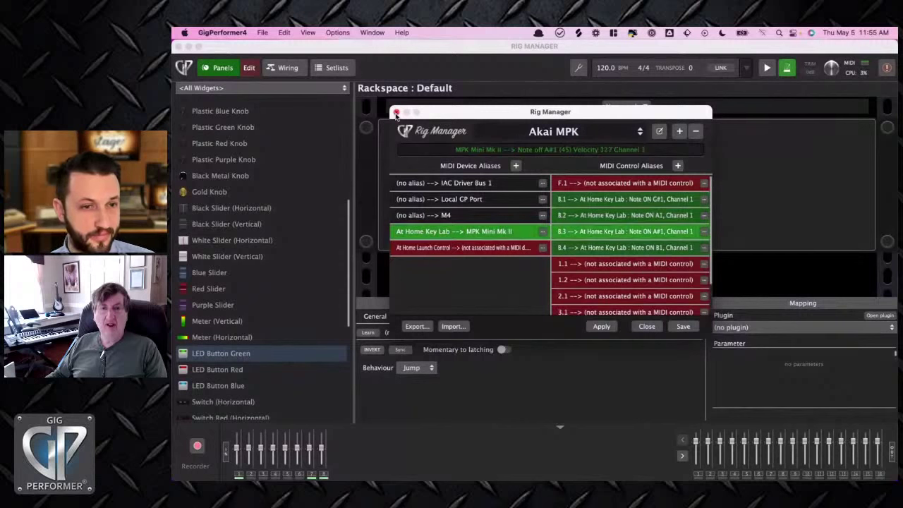
{"action": "left_click", "coordinate": [396, 113]}
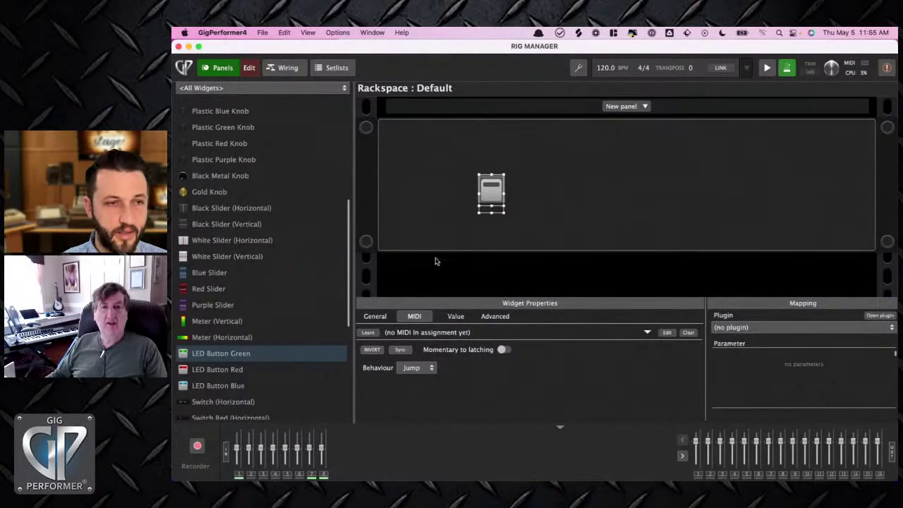
{"action": "left_click_drag", "start_coordinate": [240, 352], "coordinate": [585, 192]}
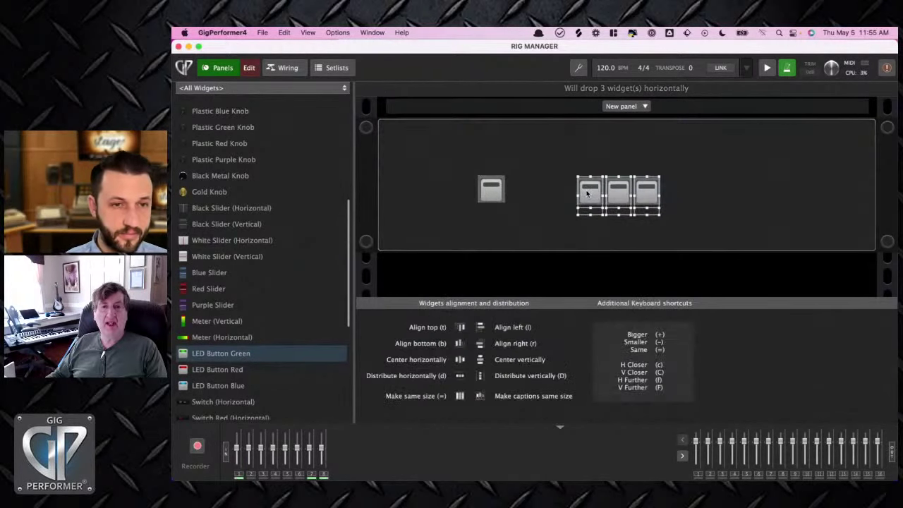
{"action": "left_click", "coordinate": [523, 230]}
Assign the MIDI control aliases B.1, B.2, B.3 and B.4 to the four LED buttons from left to right, and leave panel editing.
{"action": "left_click", "coordinate": [499, 198]}
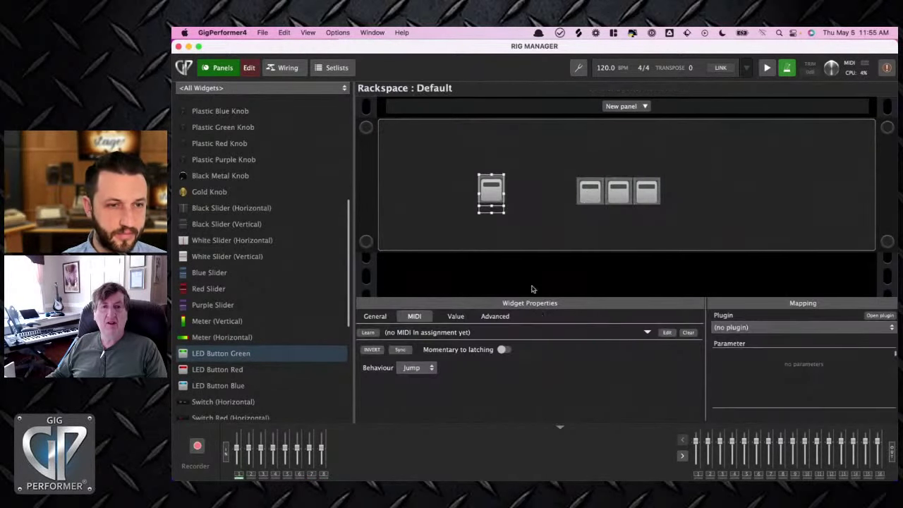
{"action": "left_click", "coordinate": [647, 333]}
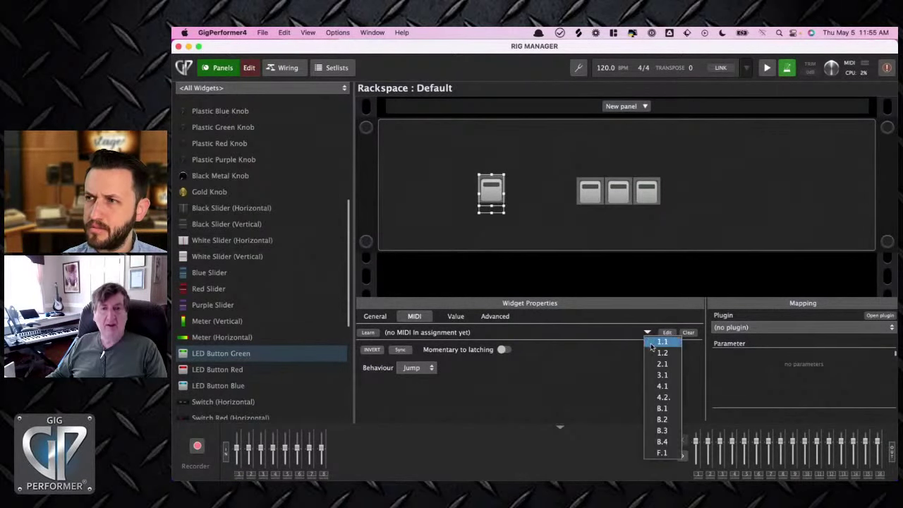
{"action": "left_click", "coordinate": [662, 408]}
{"action": "left_click", "coordinate": [587, 197]}
{"action": "left_click", "coordinate": [648, 332]}
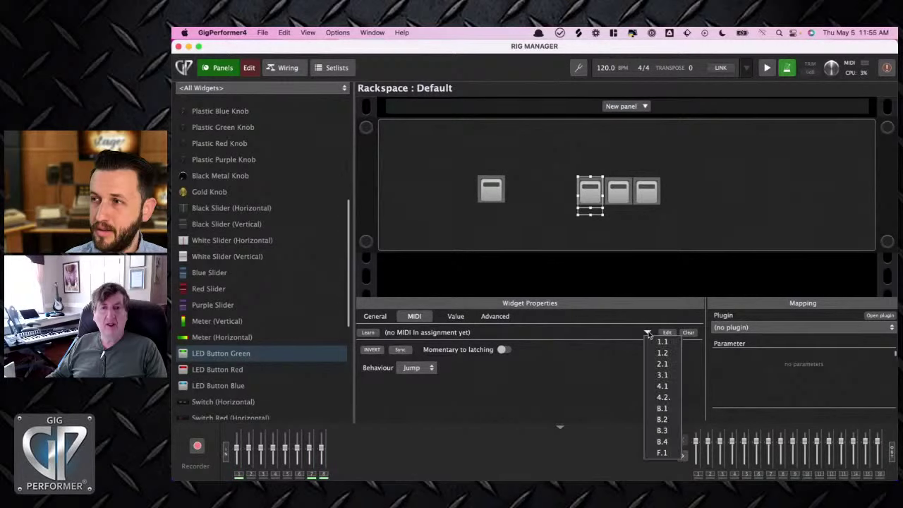
{"action": "left_click", "coordinate": [661, 419]}
{"action": "left_click", "coordinate": [620, 203]}
{"action": "left_click", "coordinate": [648, 333]}
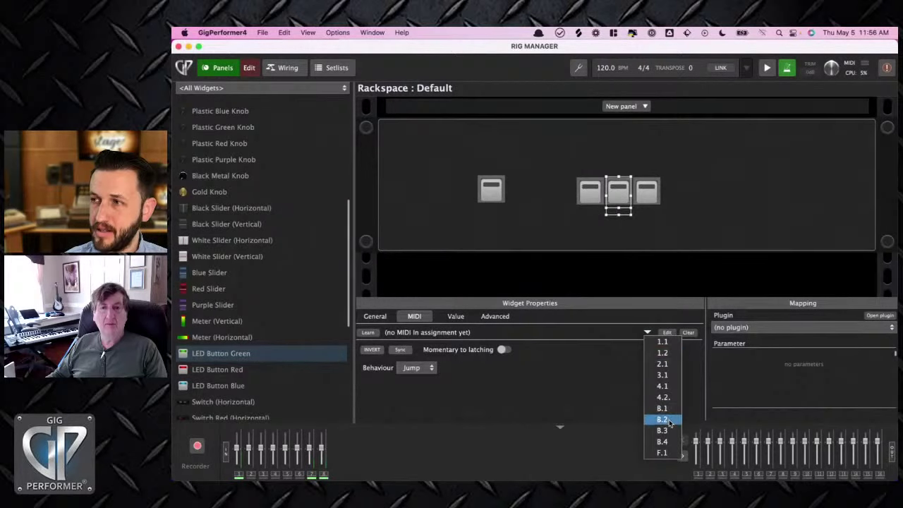
{"action": "left_click", "coordinate": [662, 430]}
{"action": "left_click", "coordinate": [647, 198]}
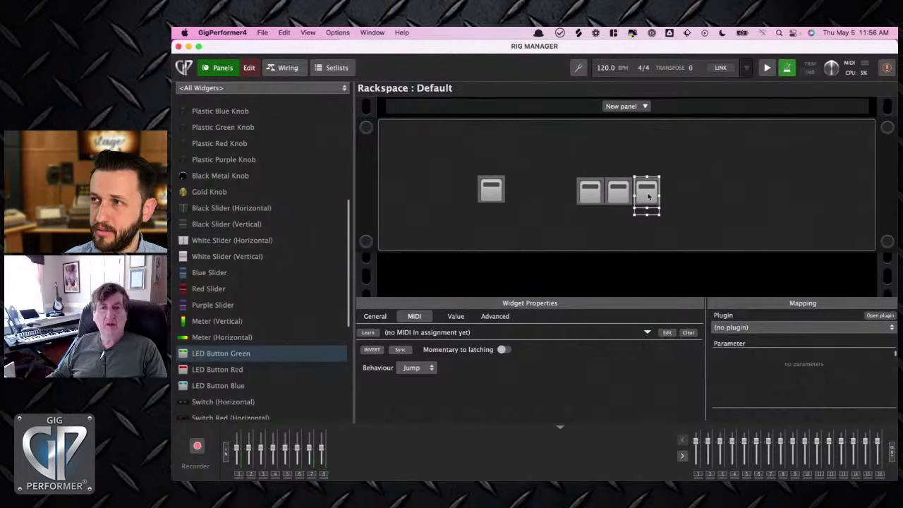
{"action": "left_click", "coordinate": [648, 332]}
{"action": "left_click", "coordinate": [663, 442]}
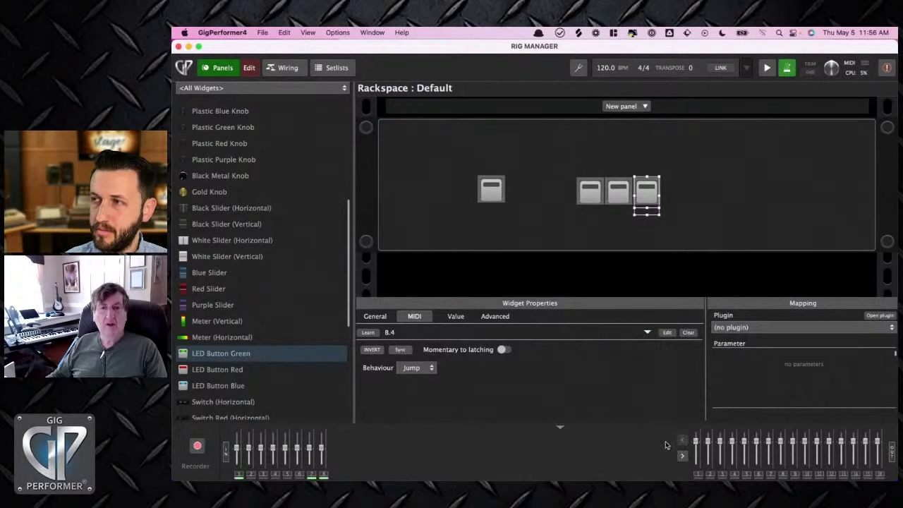
{"action": "left_click", "coordinate": [249, 68]}
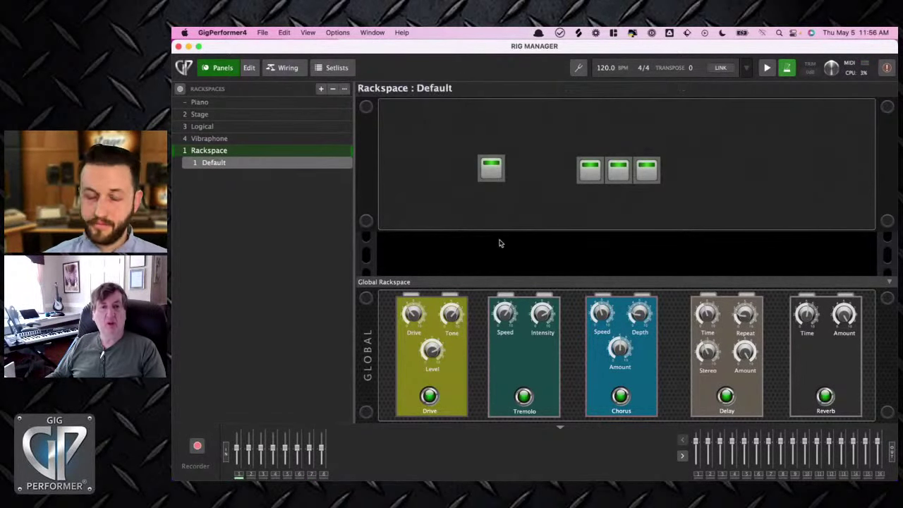
Switch the Rig Manager to the EMPTY rig and apply it.
{"action": "key", "text": "super+r"}
{"action": "left_click", "coordinate": [573, 130]}
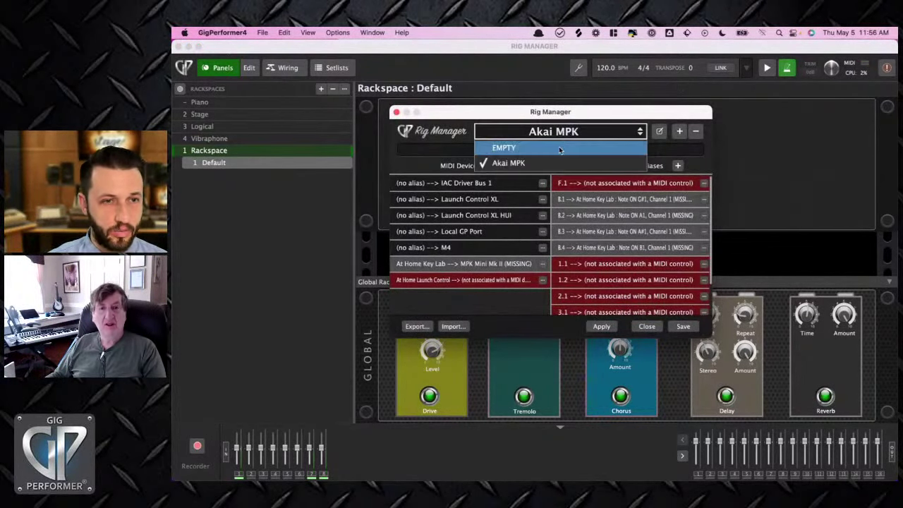
{"action": "left_click", "coordinate": [557, 148]}
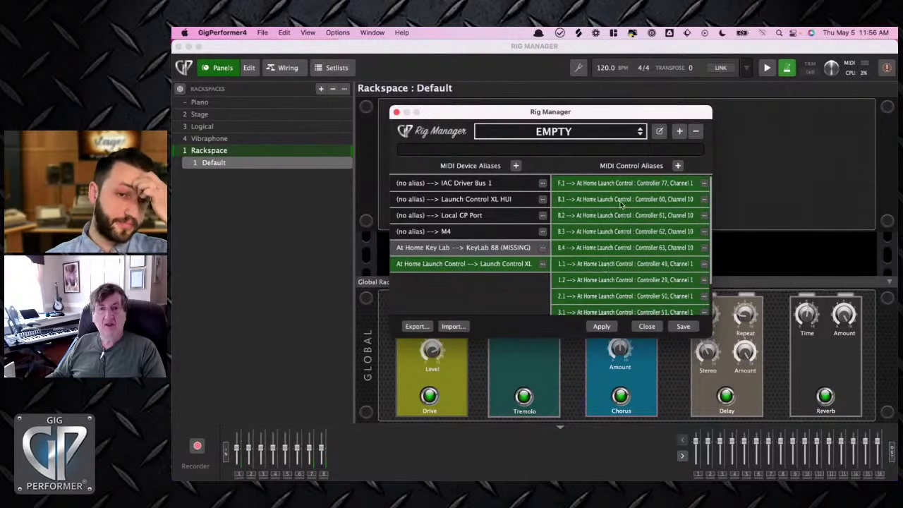
{"action": "left_click", "coordinate": [601, 327]}
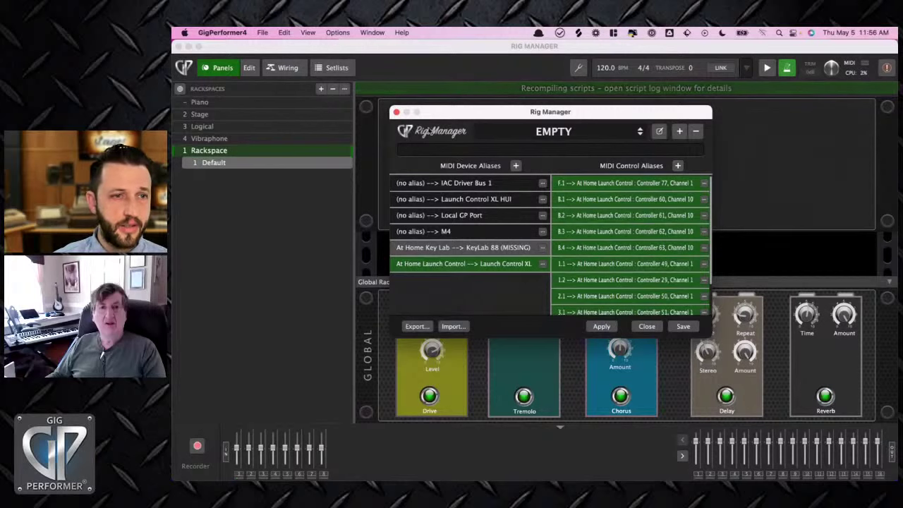
{"action": "left_click", "coordinate": [396, 112]}
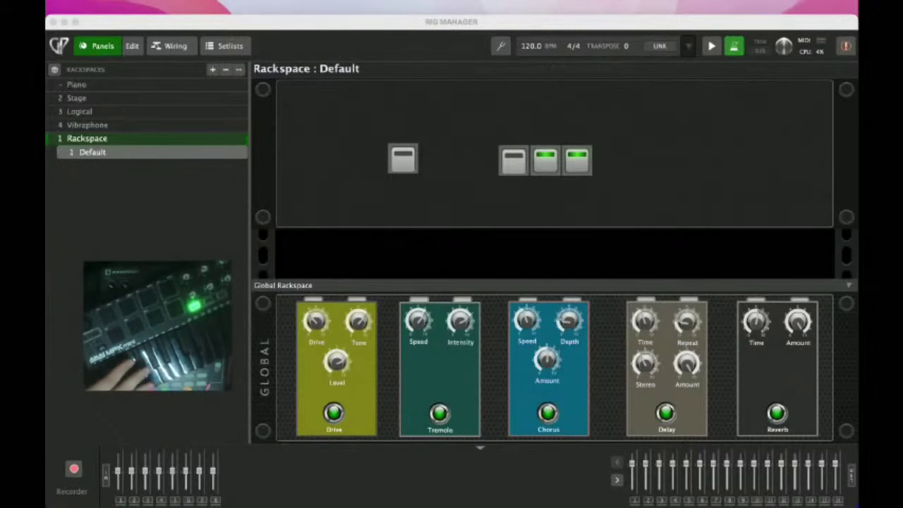
Switch the Rig Manager to the Akai MPK rig and apply it.
{"action": "left_click", "coordinate": [333, 137]}
{"action": "key", "text": "super+shift+r"}
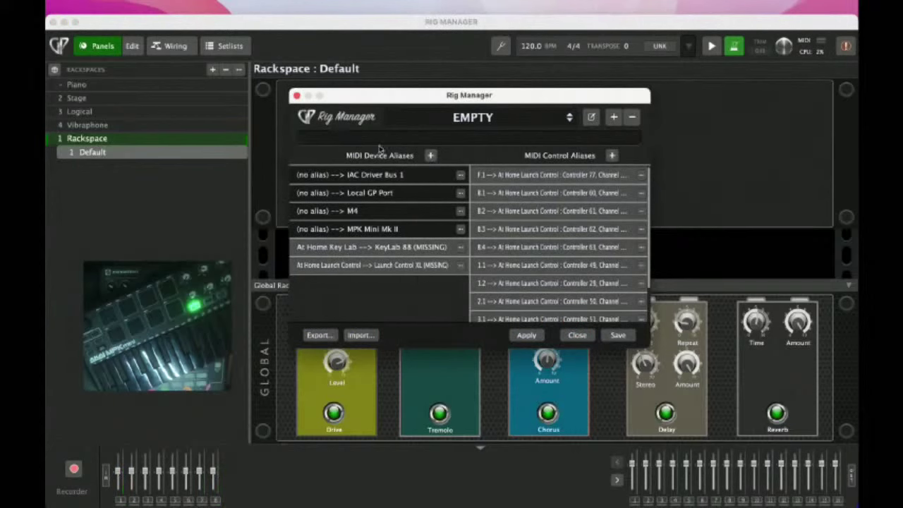
{"action": "left_click", "coordinate": [487, 118]}
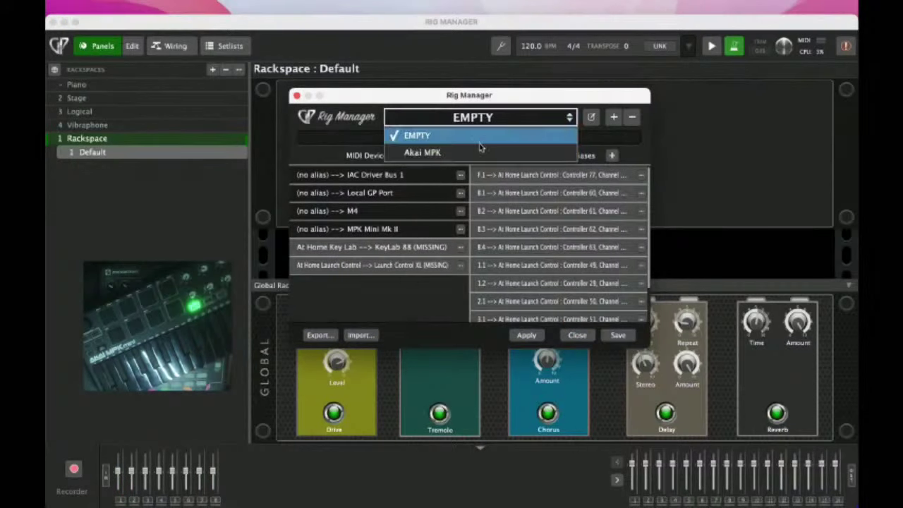
{"action": "left_click", "coordinate": [474, 150]}
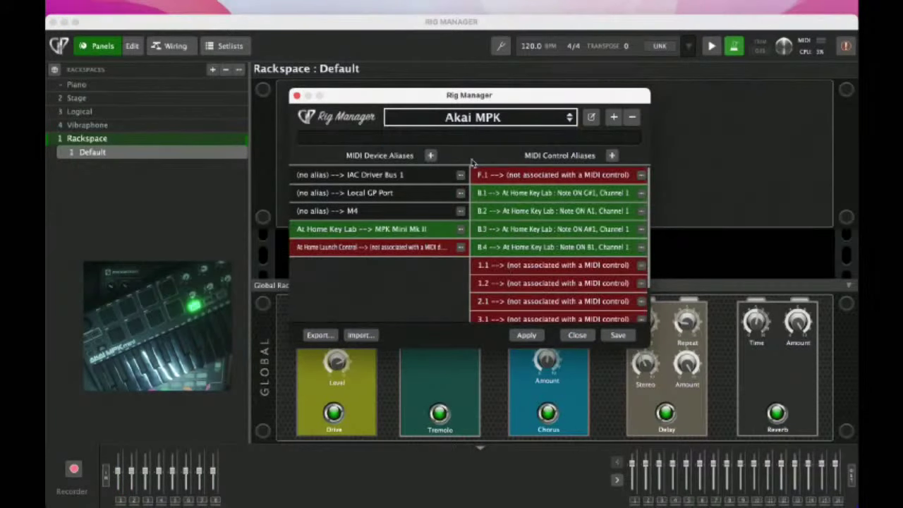
{"action": "left_click", "coordinate": [526, 335]}
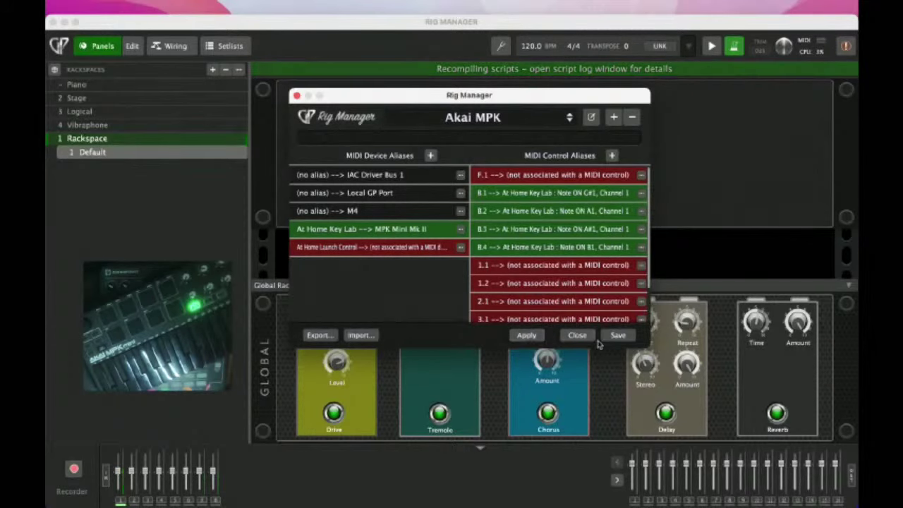
{"action": "left_click", "coordinate": [296, 96]}
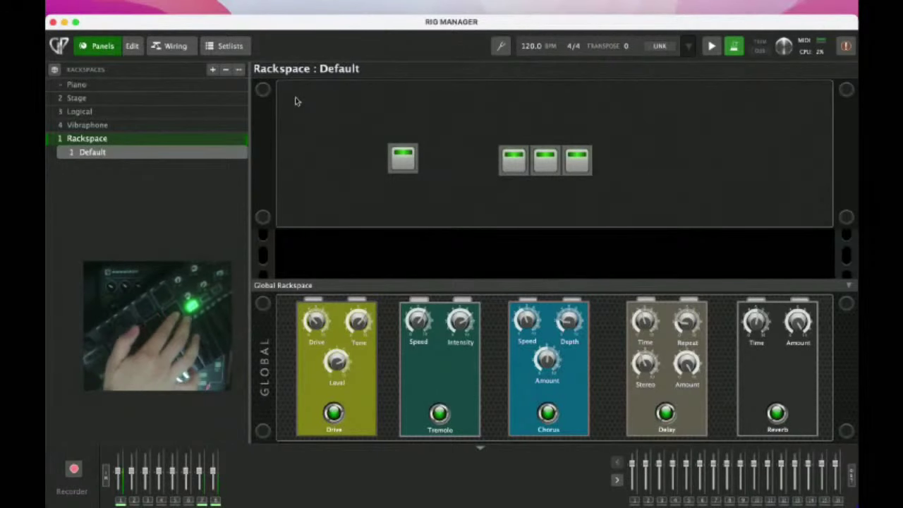
Turn on Momentary to latching in the MIDI properties of all four LED buttons on the panel.
{"action": "left_click", "coordinate": [132, 46]}
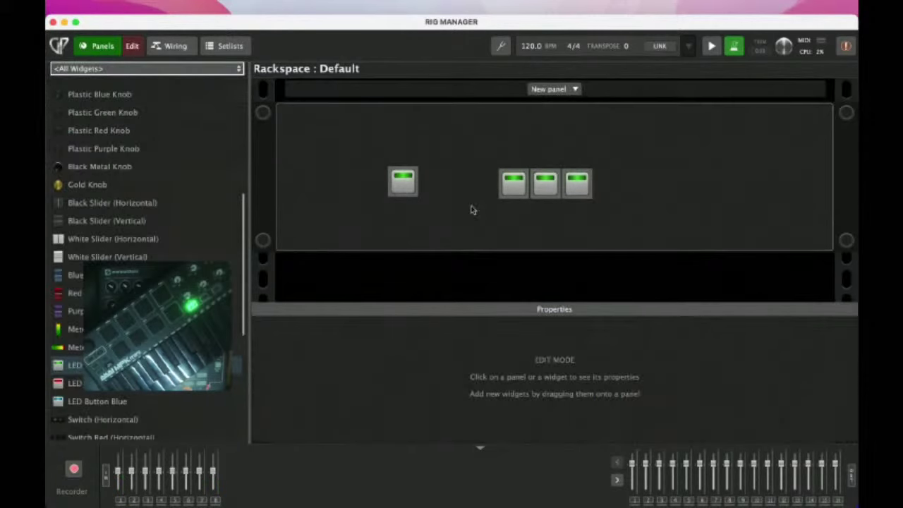
{"action": "left_click", "coordinate": [402, 187]}
{"action": "left_click", "coordinate": [417, 360]}
{"action": "left_click", "coordinate": [511, 192]}
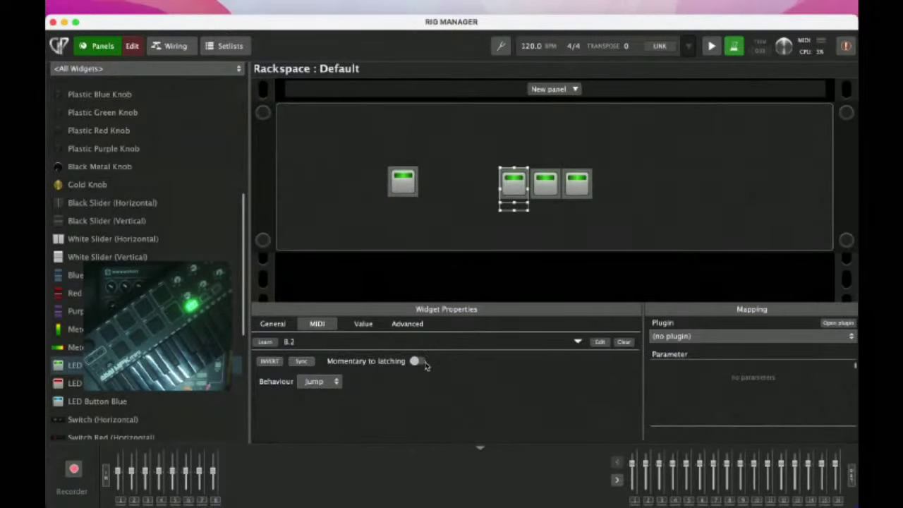
{"action": "left_click", "coordinate": [542, 189]}
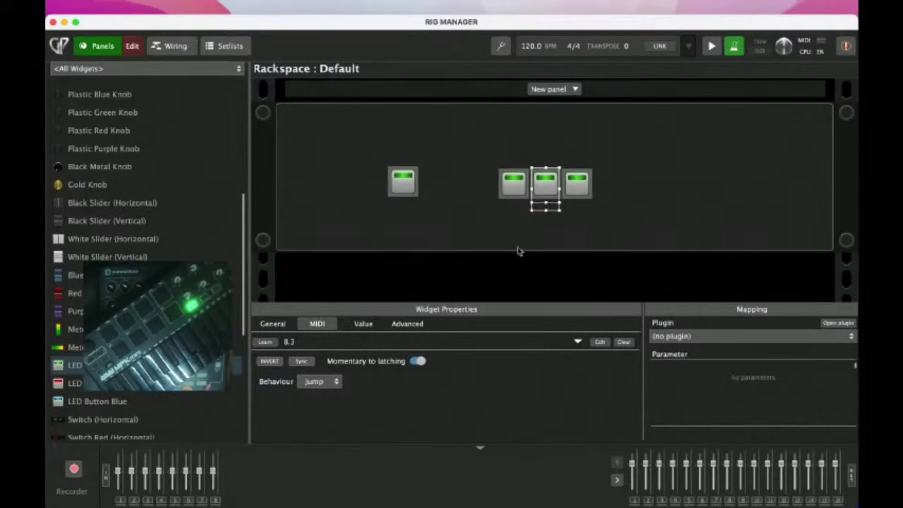
{"action": "left_click", "coordinate": [586, 182]}
{"action": "left_click", "coordinate": [418, 362]}
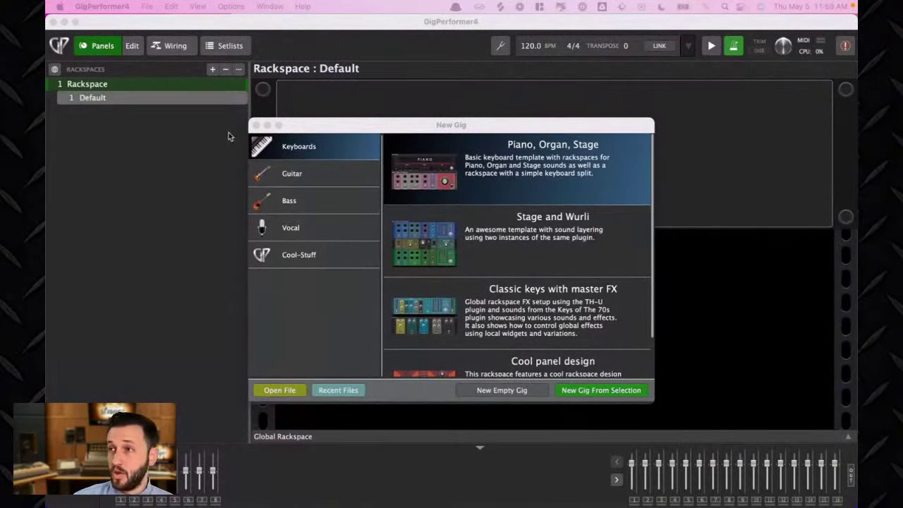
Dismiss the new gig window, place a row of four Purple Knob widgets on the empty panel, and leave panel editing.
{"action": "left_click", "coordinate": [257, 125]}
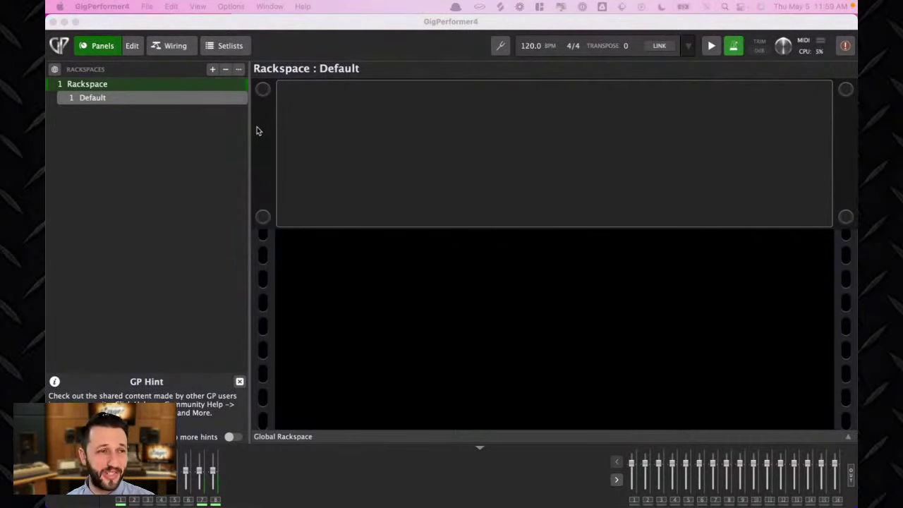
{"action": "left_click", "coordinate": [134, 47]}
{"action": "left_click_drag", "start_coordinate": [93, 213], "coordinate": [359, 148]}
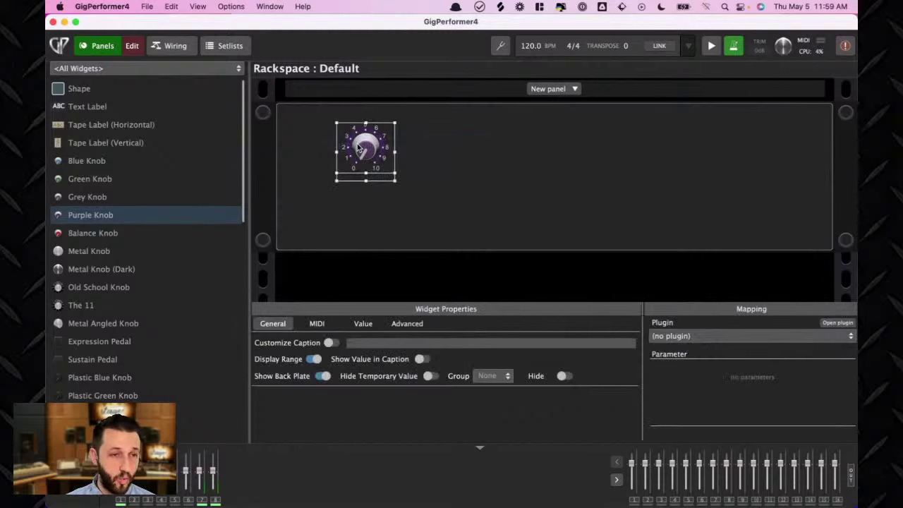
{"action": "left_click_drag", "start_coordinate": [103, 216], "coordinate": [608, 175]}
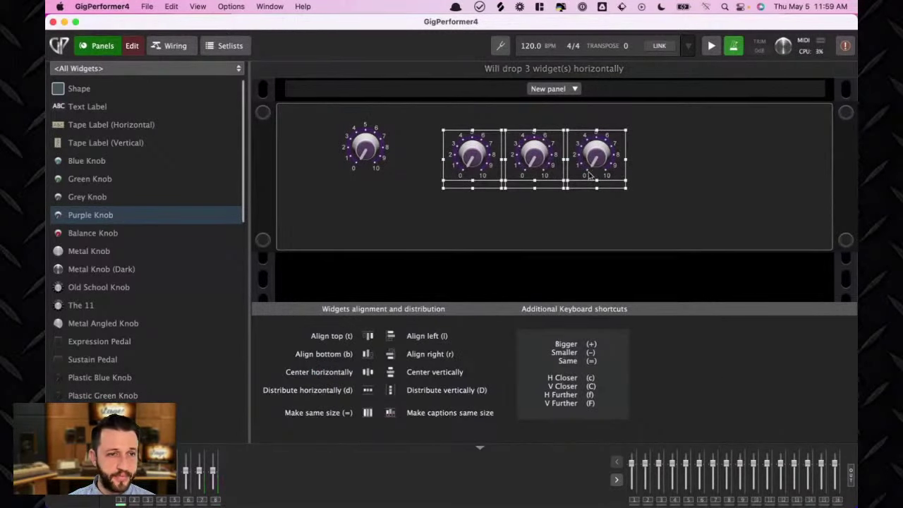
{"action": "left_click_drag", "start_coordinate": [368, 155], "coordinate": [413, 159]}
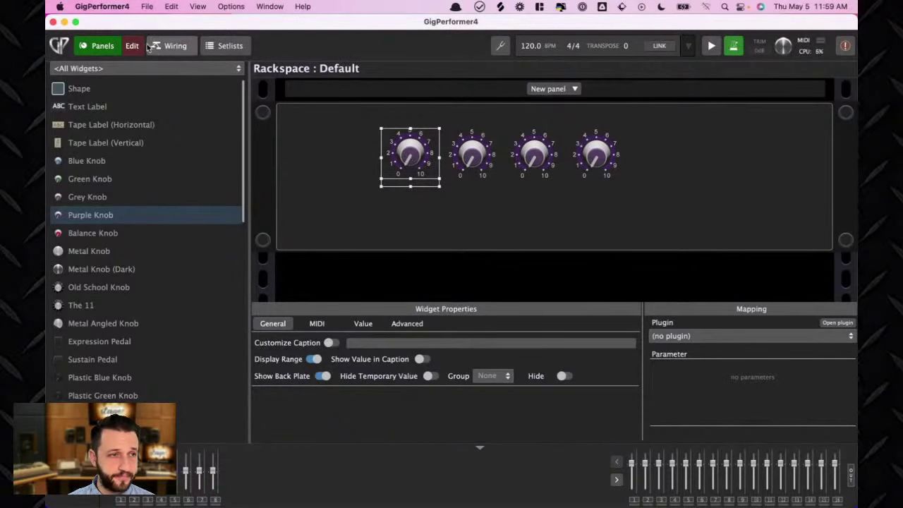
{"action": "left_click", "coordinate": [132, 45]}
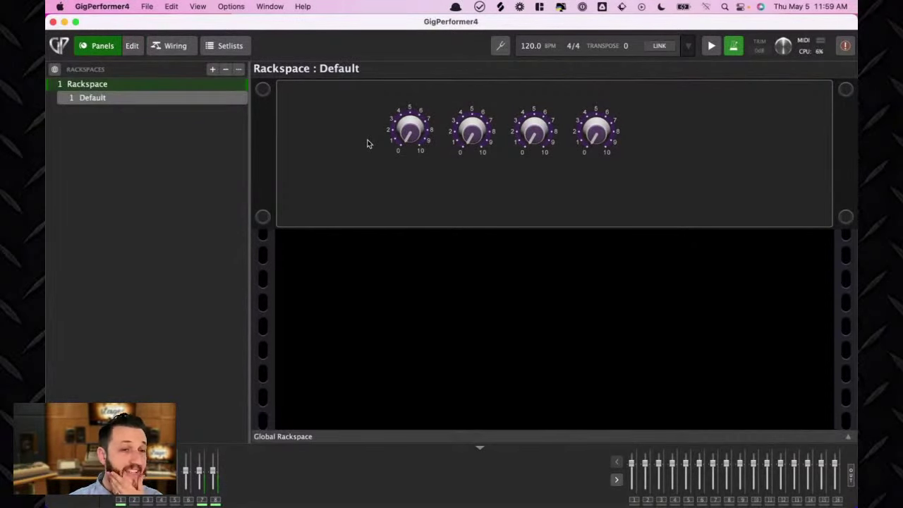
Turn the first purple knob to about 7 and set that position as its maximum value.
{"action": "right_click", "coordinate": [407, 135]}
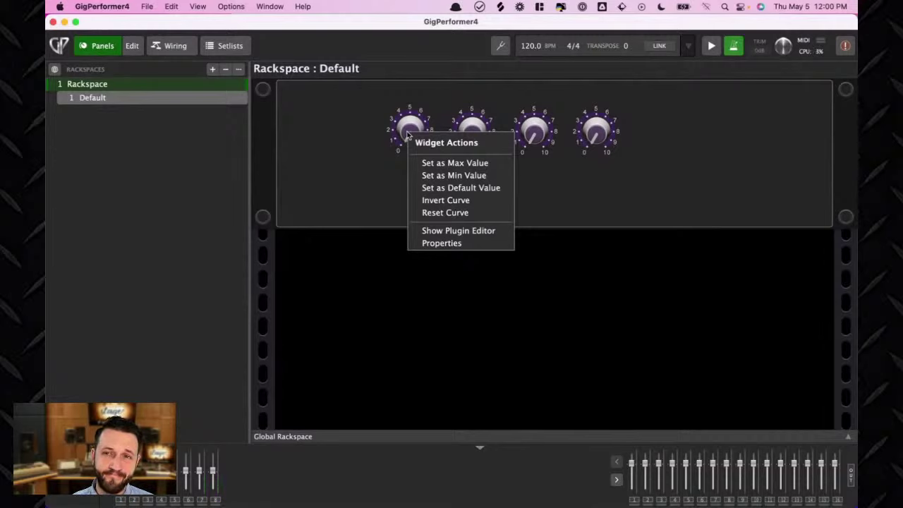
{"action": "left_click", "coordinate": [599, 198]}
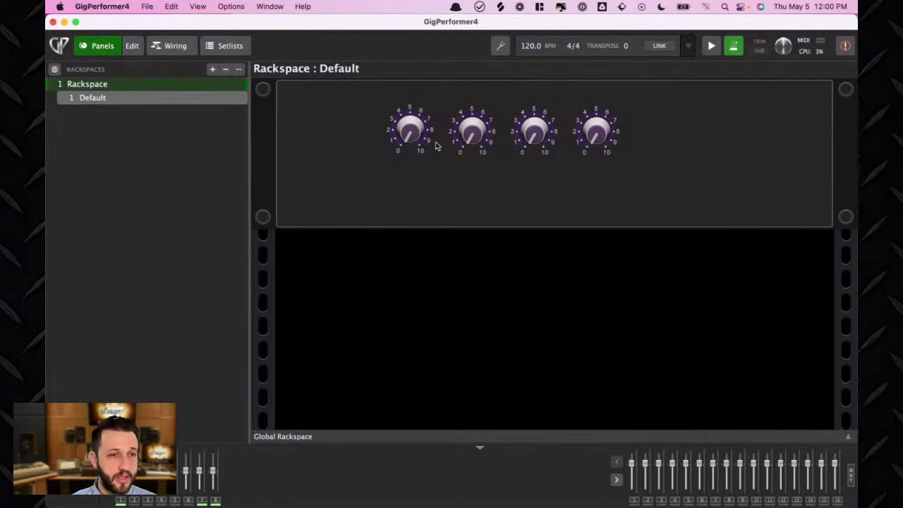
{"action": "left_click_drag", "start_coordinate": [416, 139], "coordinate": [402, 54]}
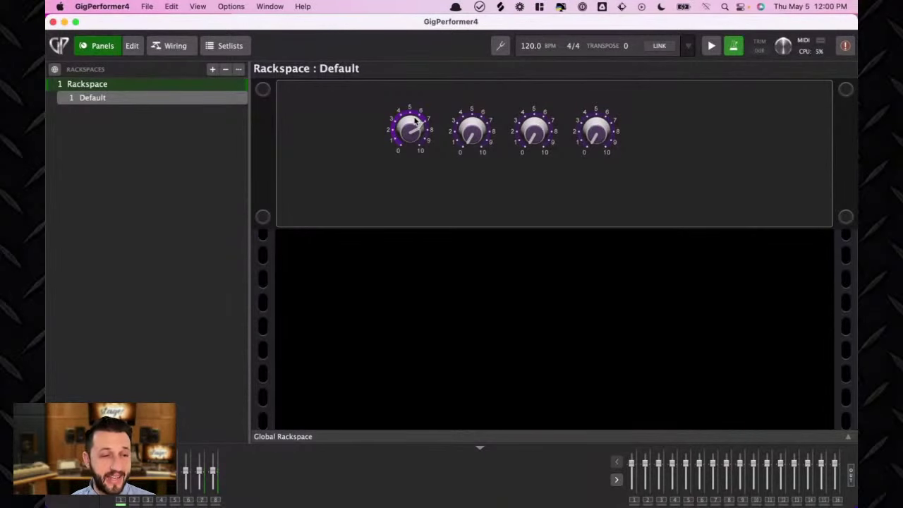
{"action": "right_click", "coordinate": [415, 131]}
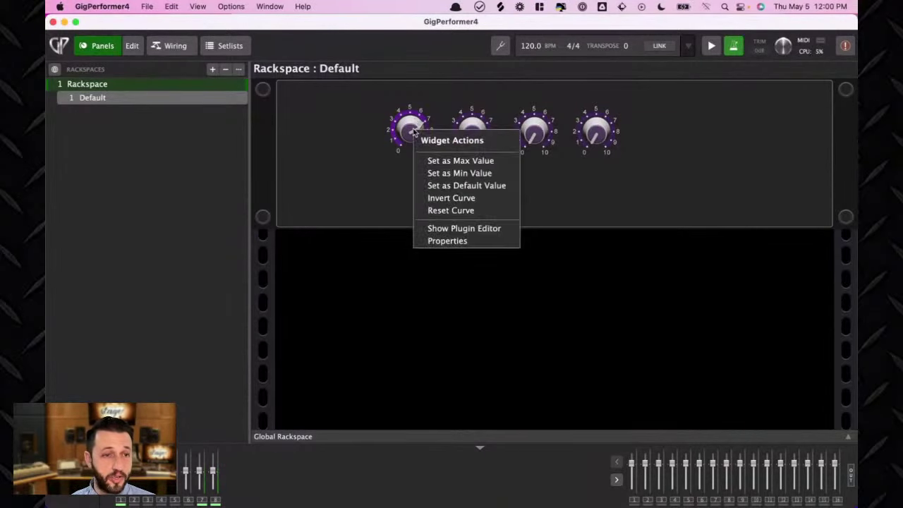
{"action": "left_click", "coordinate": [451, 162]}
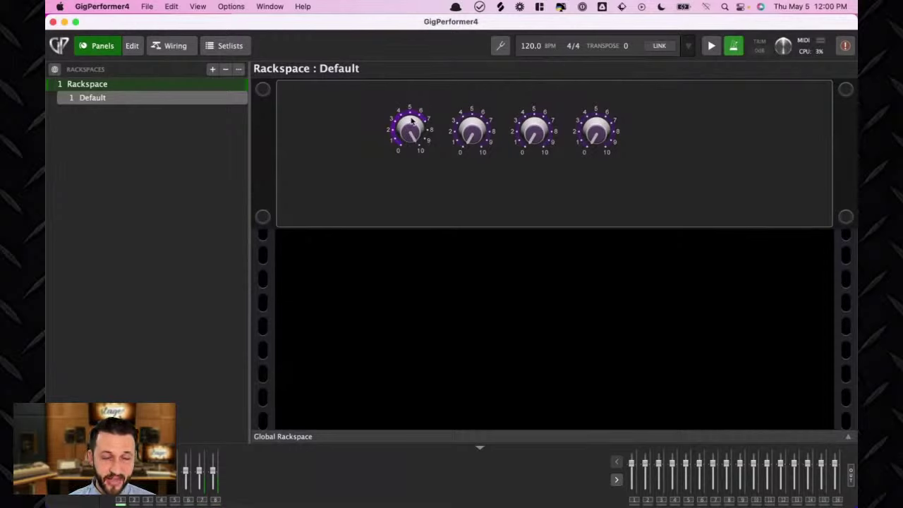
Set the first purple knob's minimum value with the knob turned to about 1.
{"action": "right_click", "coordinate": [405, 136]}
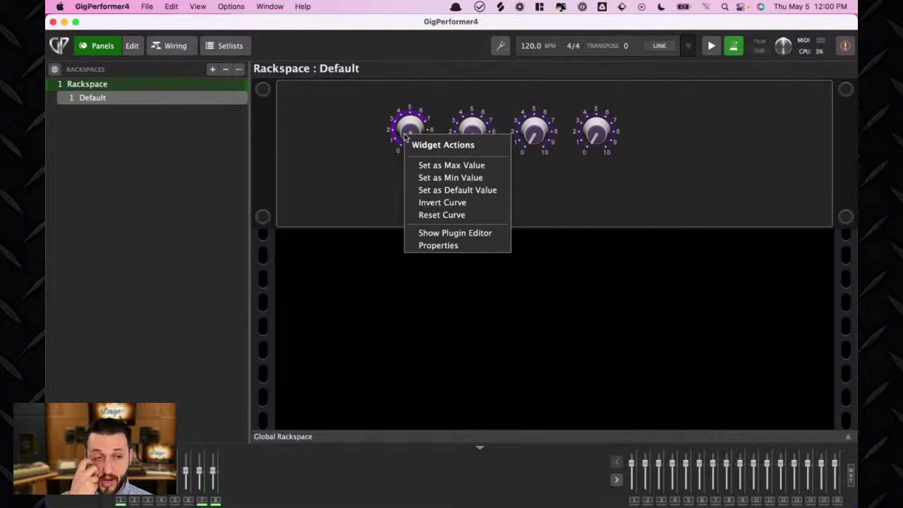
{"action": "key", "text": "Escape"}
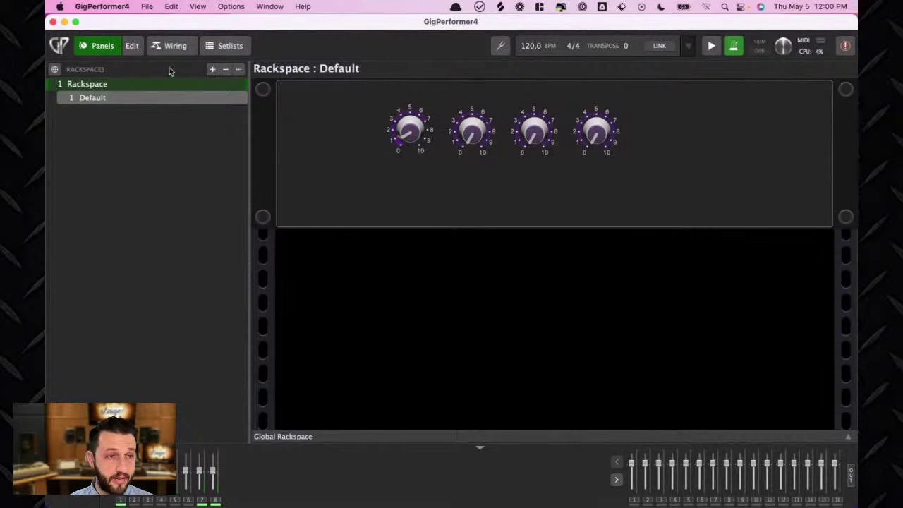
{"action": "right_click", "coordinate": [409, 136]}
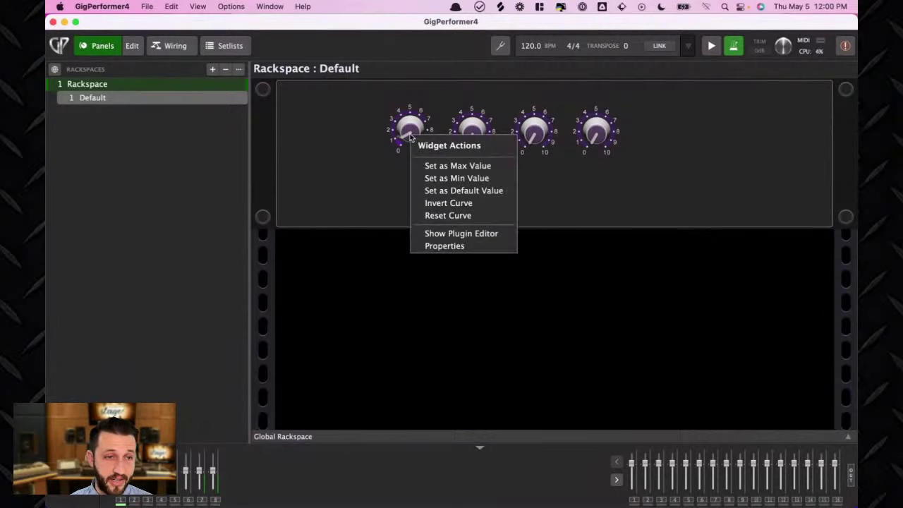
{"action": "left_click", "coordinate": [457, 178]}
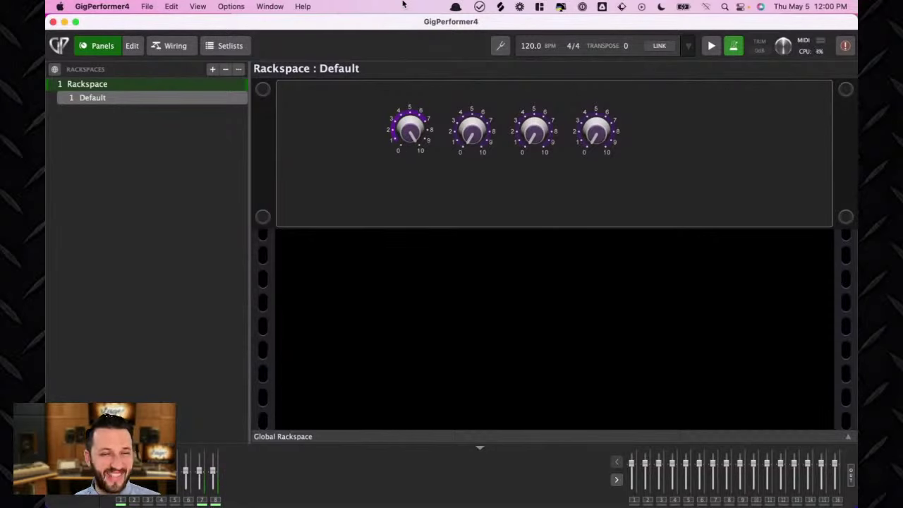
Turn the first purple knob to about 5 and check its MIDI and value properties in the panel editor.
{"action": "right_click", "coordinate": [407, 125]}
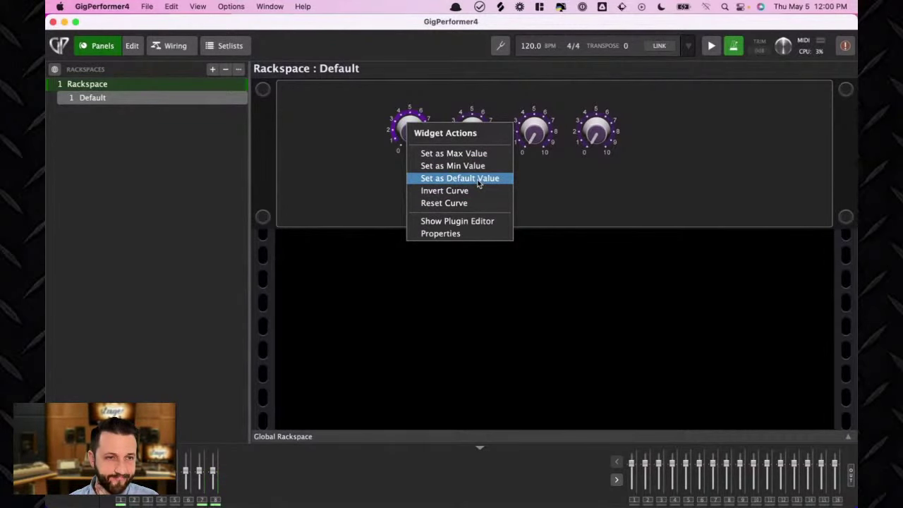
{"action": "left_click", "coordinate": [572, 186]}
{"action": "left_click_drag", "start_coordinate": [414, 134], "coordinate": [419, 205]}
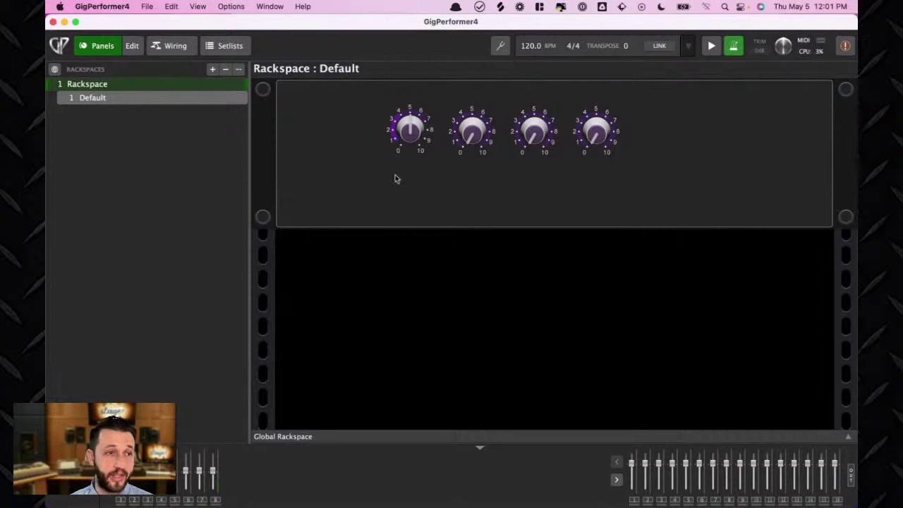
{"action": "left_click", "coordinate": [132, 46]}
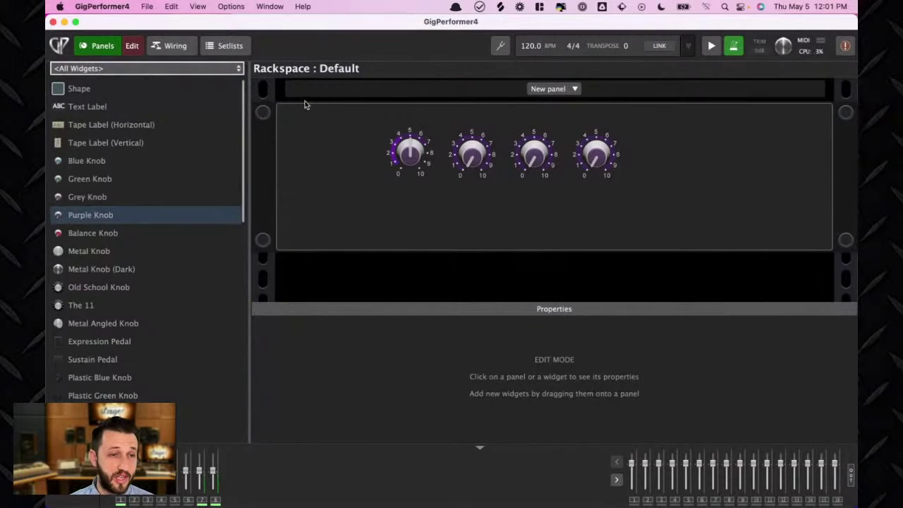
{"action": "left_click", "coordinate": [411, 151]}
{"action": "left_click", "coordinate": [316, 323]}
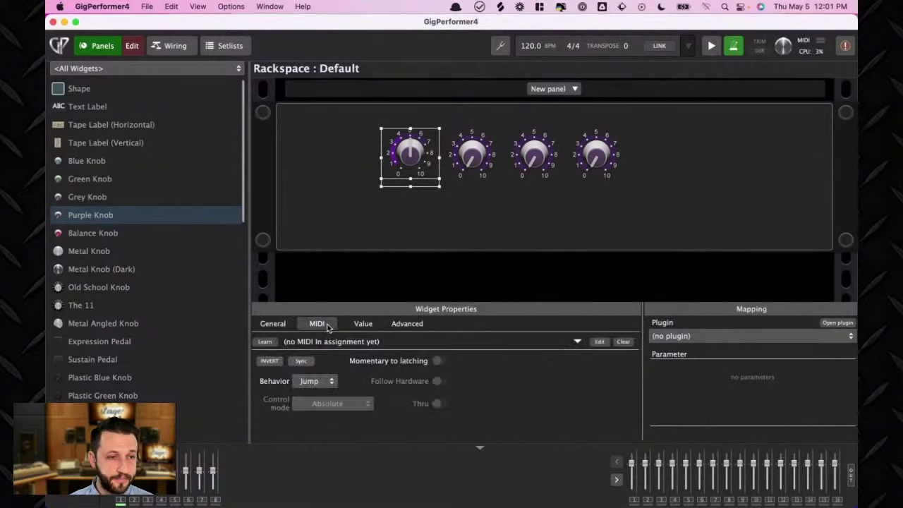
{"action": "left_click", "coordinate": [362, 324]}
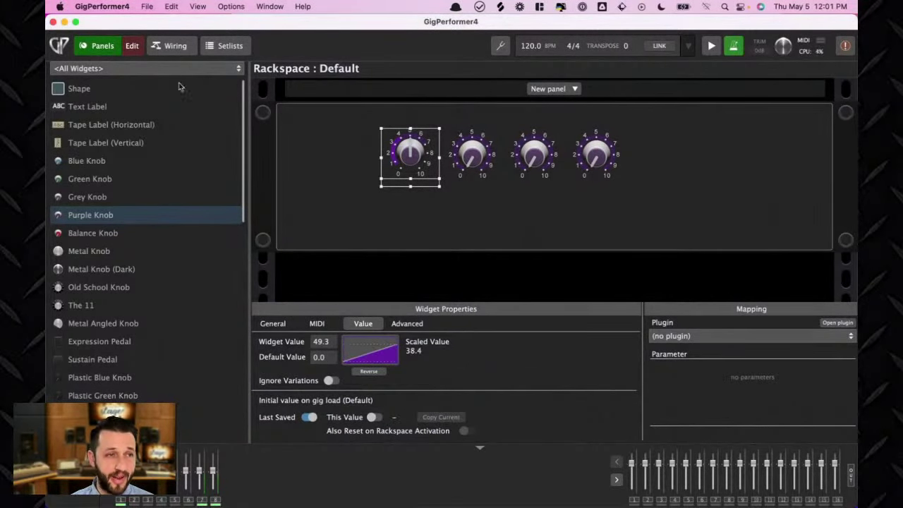
{"action": "left_click", "coordinate": [136, 46]}
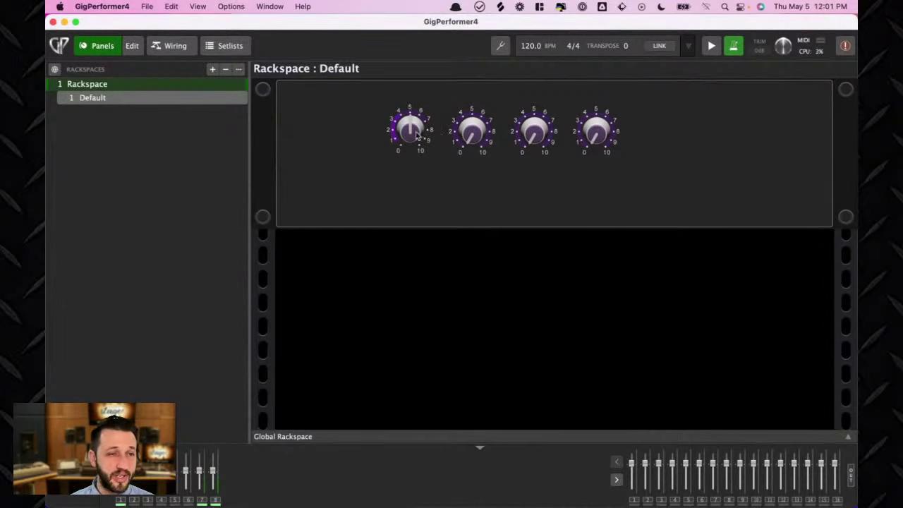
Set the first purple knob's current position as its default value and reset the knob to that default.
{"action": "right_click", "coordinate": [416, 134]}
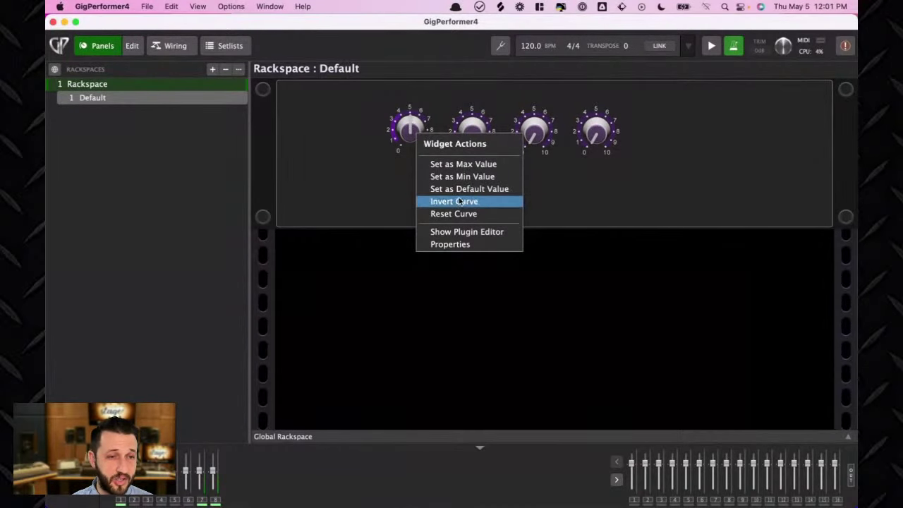
{"action": "left_click", "coordinate": [489, 189]}
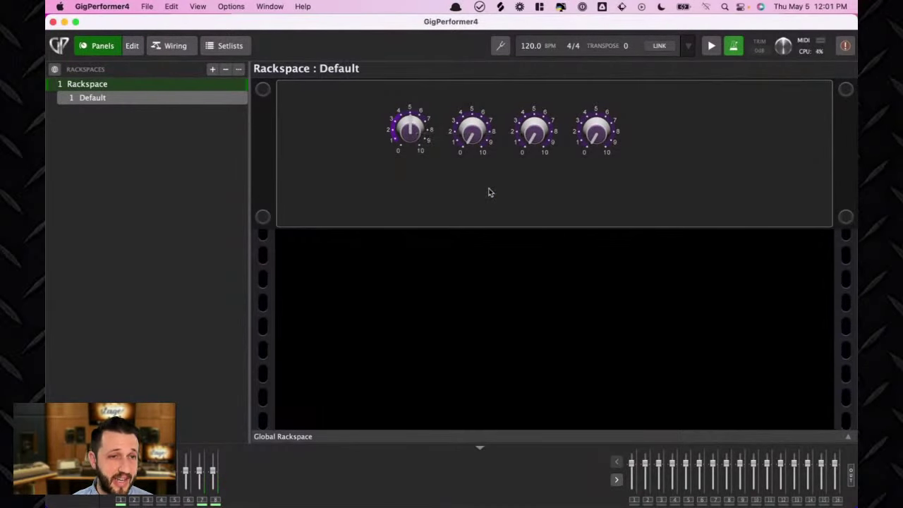
{"action": "double_click", "coordinate": [413, 134]}
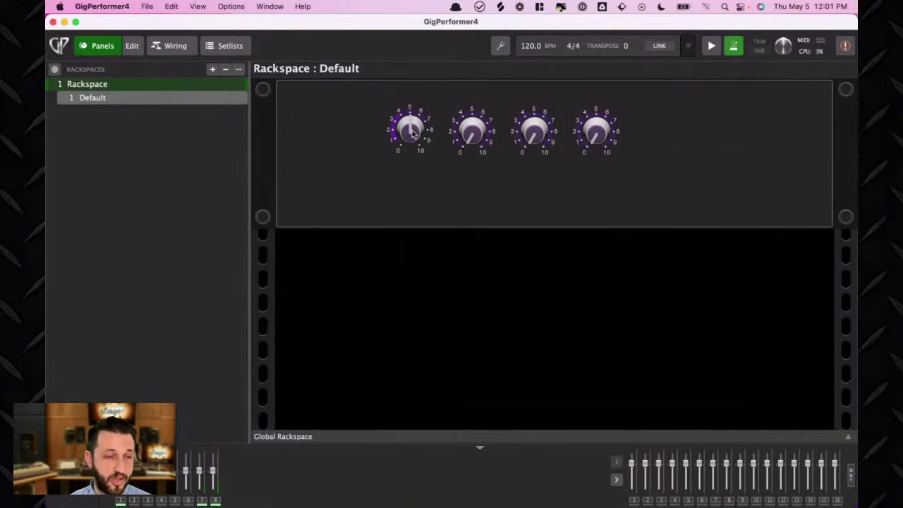
Turn the first purple knob all the way down and review its available widget actions.
{"action": "right_click", "coordinate": [412, 133]}
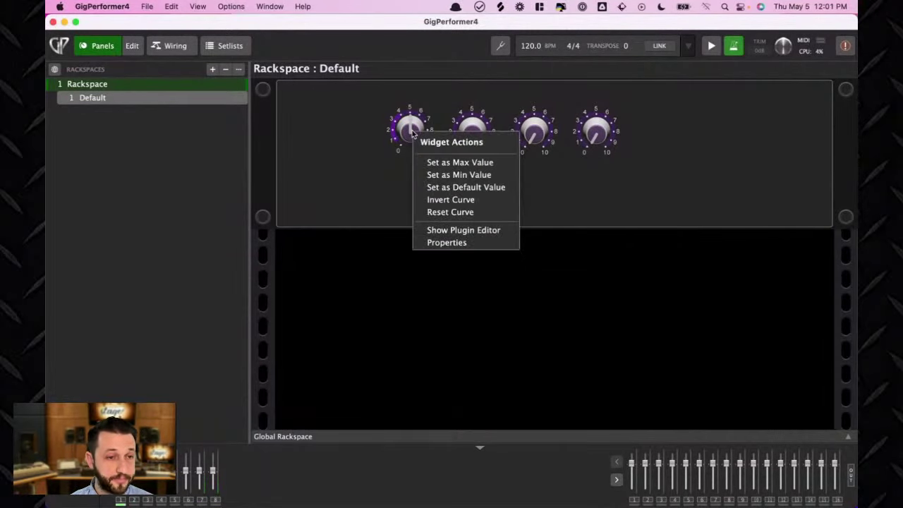
{"action": "left_click", "coordinate": [492, 206]}
{"action": "left_click_drag", "start_coordinate": [415, 136], "coordinate": [416, 210]}
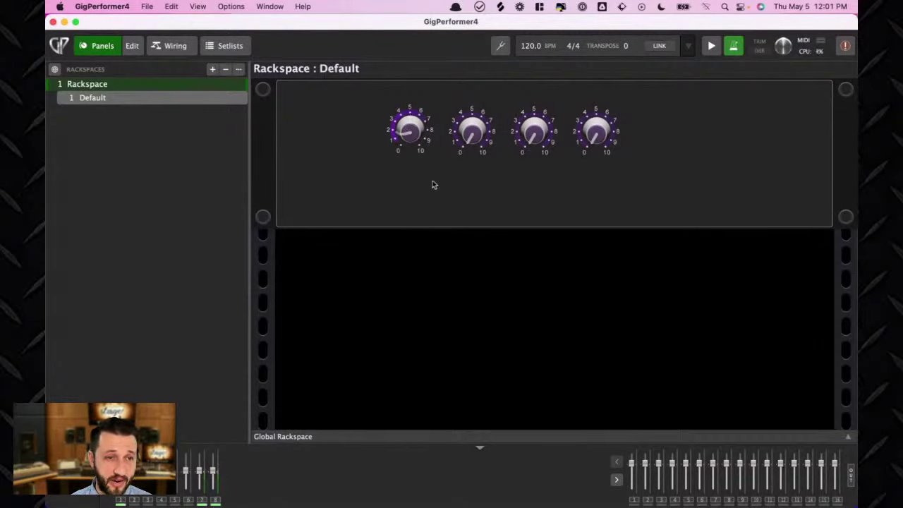
{"action": "right_click", "coordinate": [412, 130]}
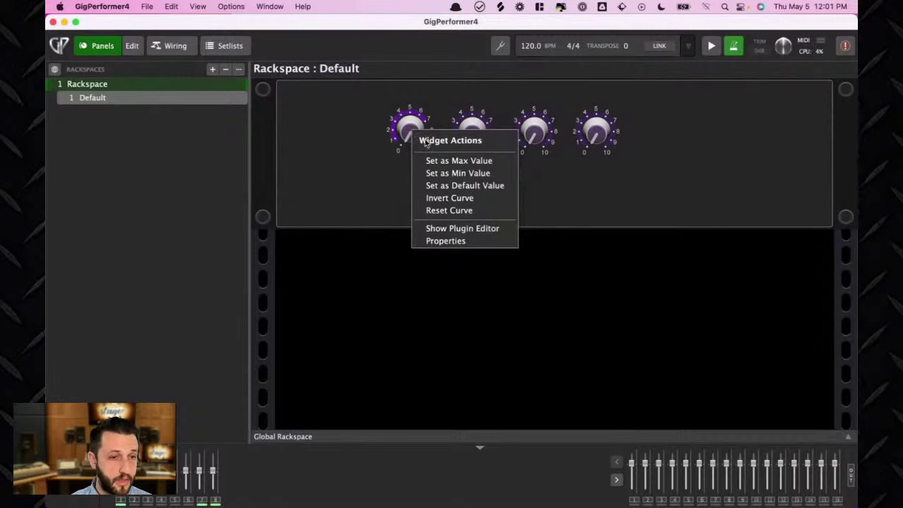
{"action": "left_click", "coordinate": [537, 212]}
Insert the Serum (VST Synth) plugin below the MIDI In block in the rackspace's wiring view.
{"action": "left_click", "coordinate": [132, 45]}
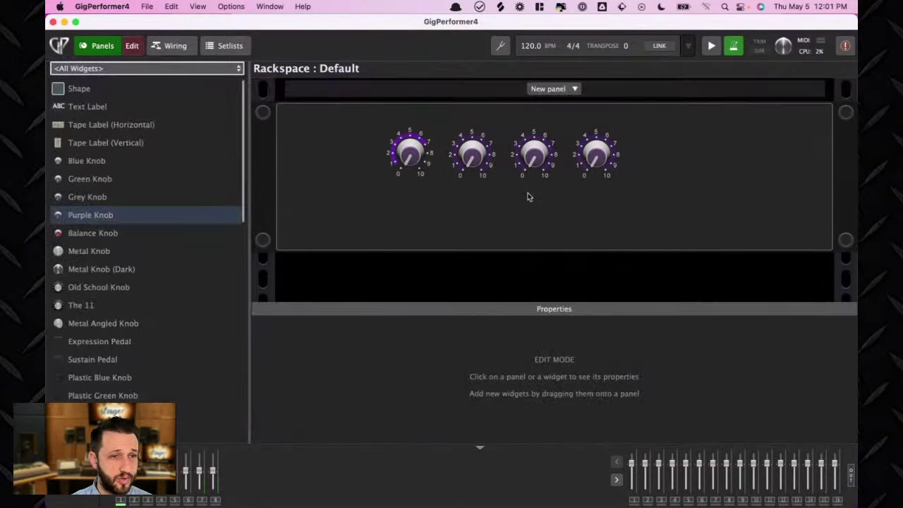
{"action": "left_click", "coordinate": [173, 45]}
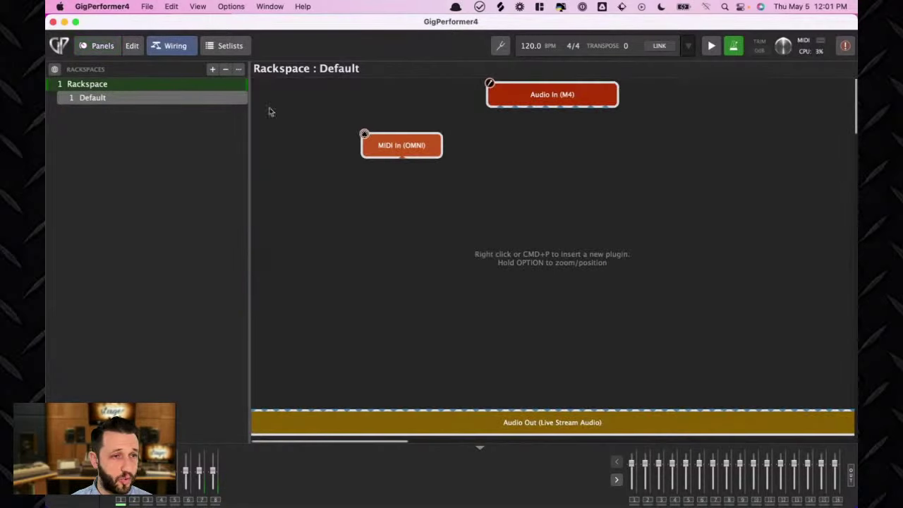
{"action": "key", "text": "super+p"}
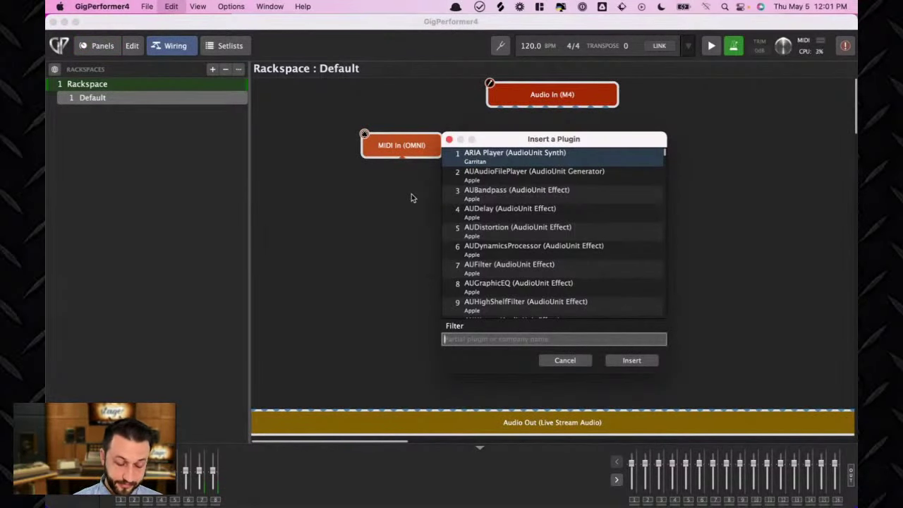
{"action": "type", "text": "serum"}
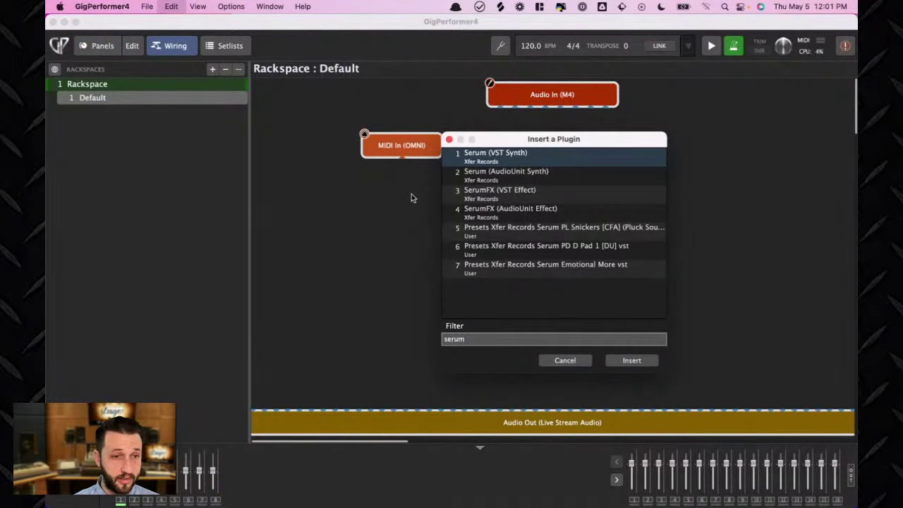
{"action": "key", "text": "Return"}
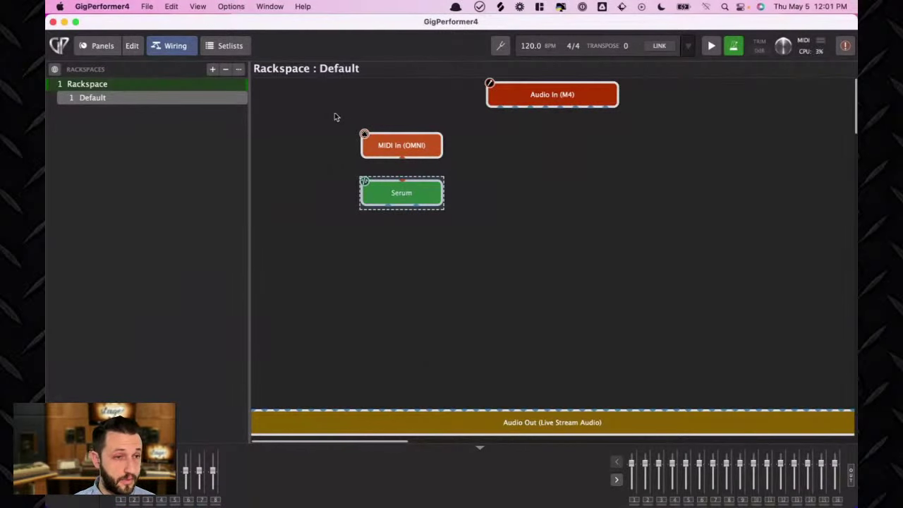
Map the first purple knob to the MasterVol parameter of the Serum plugin.
{"action": "left_click", "coordinate": [133, 46]}
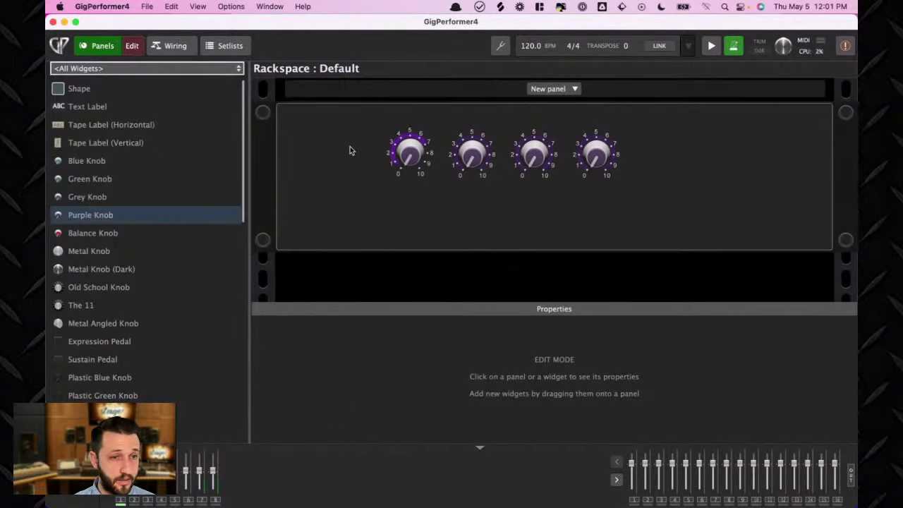
{"action": "left_click", "coordinate": [408, 159]}
{"action": "left_click", "coordinate": [734, 338]}
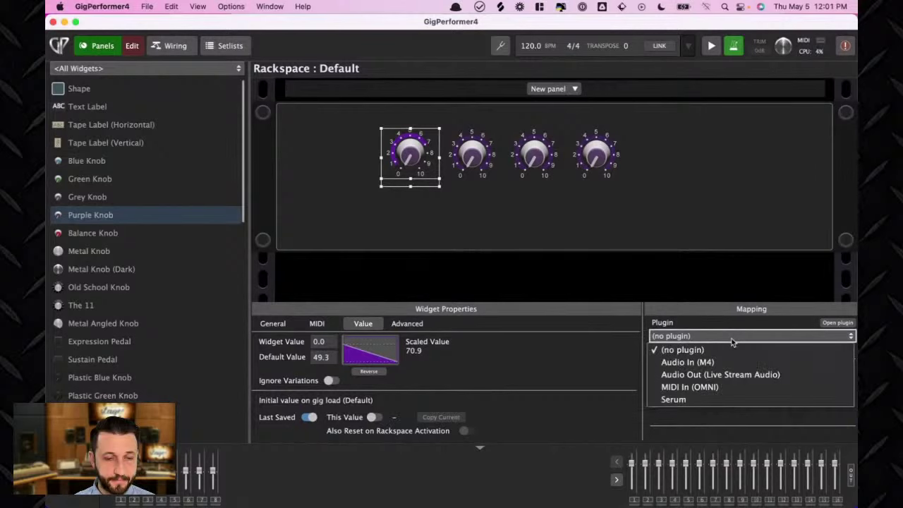
{"action": "left_click", "coordinate": [729, 400]}
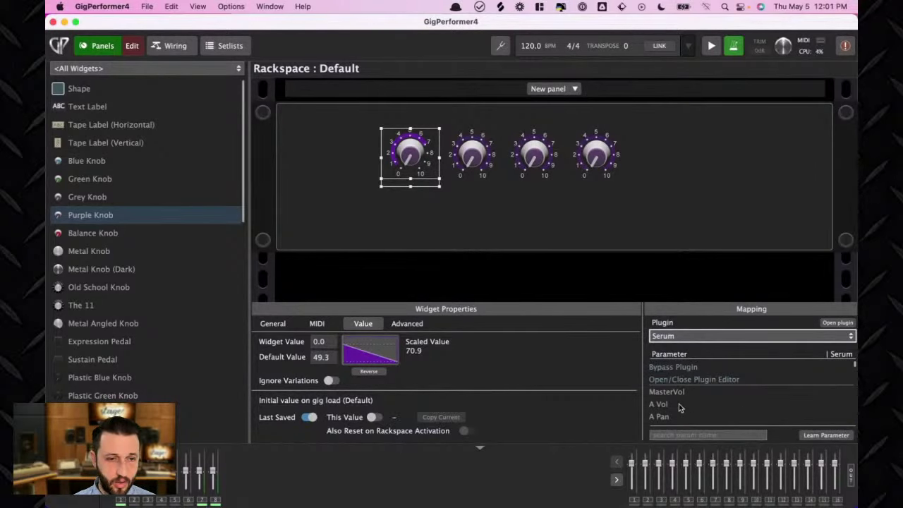
{"action": "left_click", "coordinate": [694, 391]}
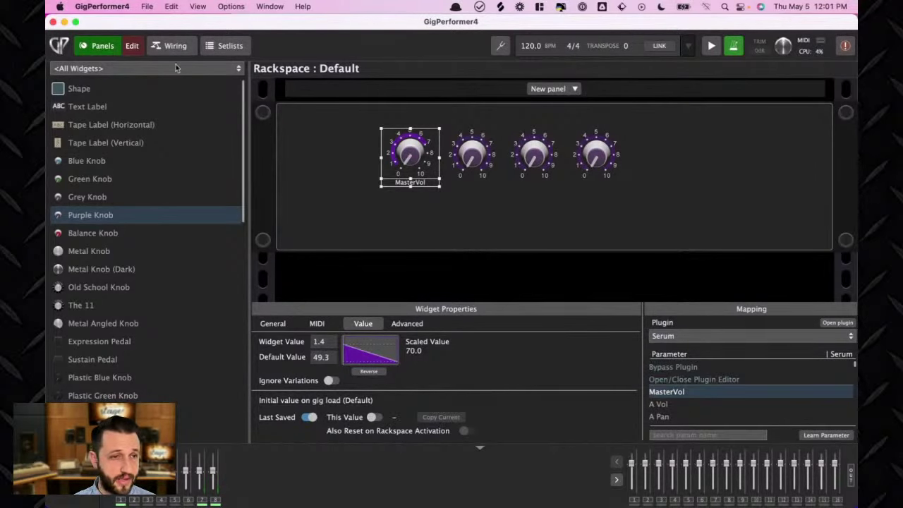
Leave panel editing, show the Serum plugin editor from the MasterVol knob's widget actions, and close the editor window again.
{"action": "left_click", "coordinate": [139, 47]}
{"action": "right_click", "coordinate": [419, 131]}
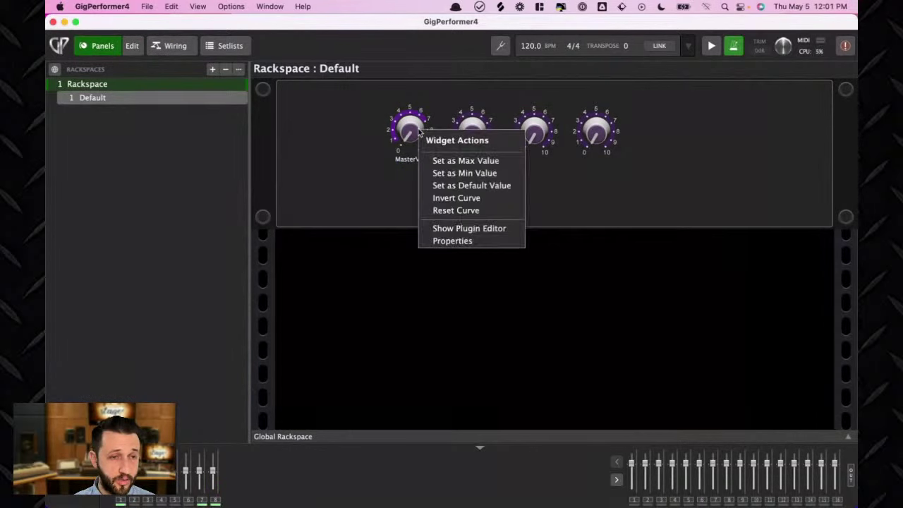
{"action": "key", "text": "Escape"}
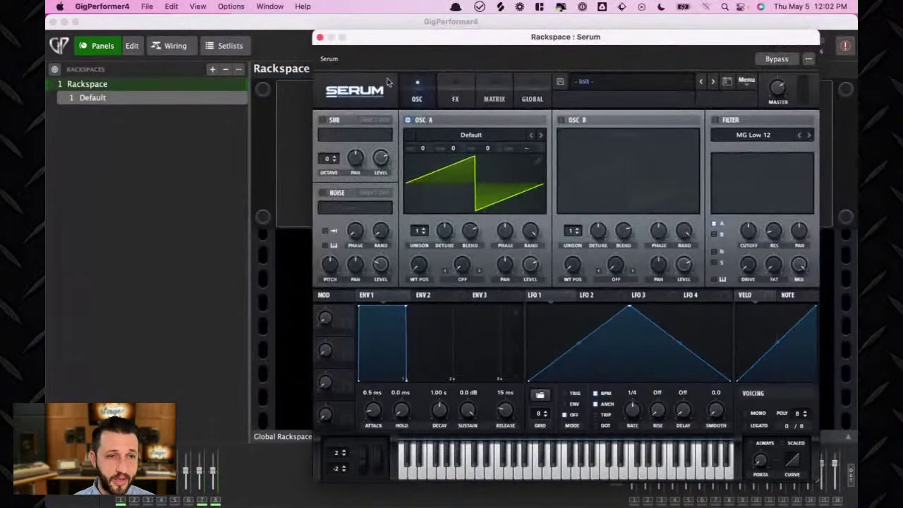
{"action": "left_click", "coordinate": [320, 37]}
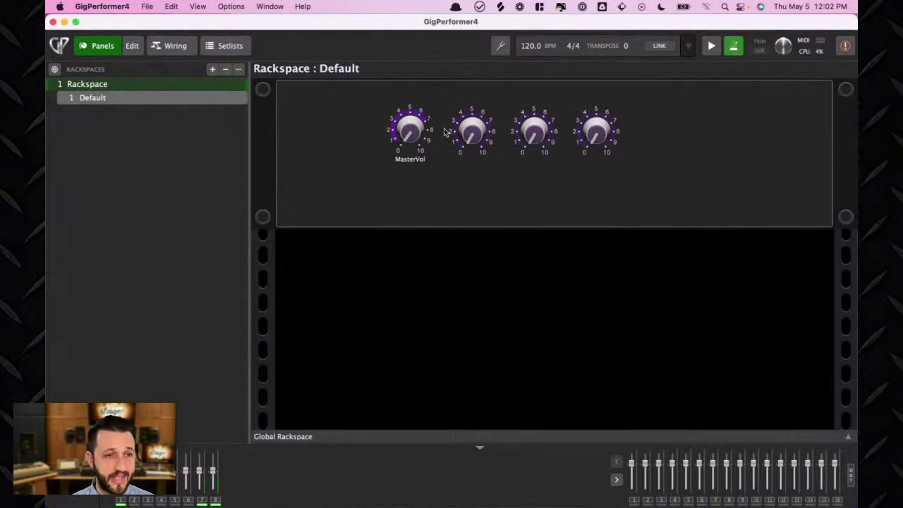
{"action": "right_click", "coordinate": [403, 136]}
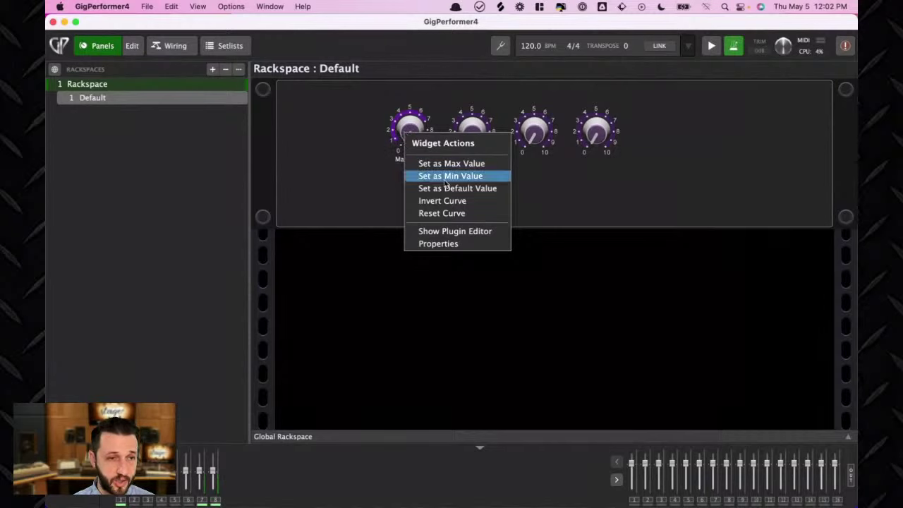
{"action": "left_click", "coordinate": [463, 233]}
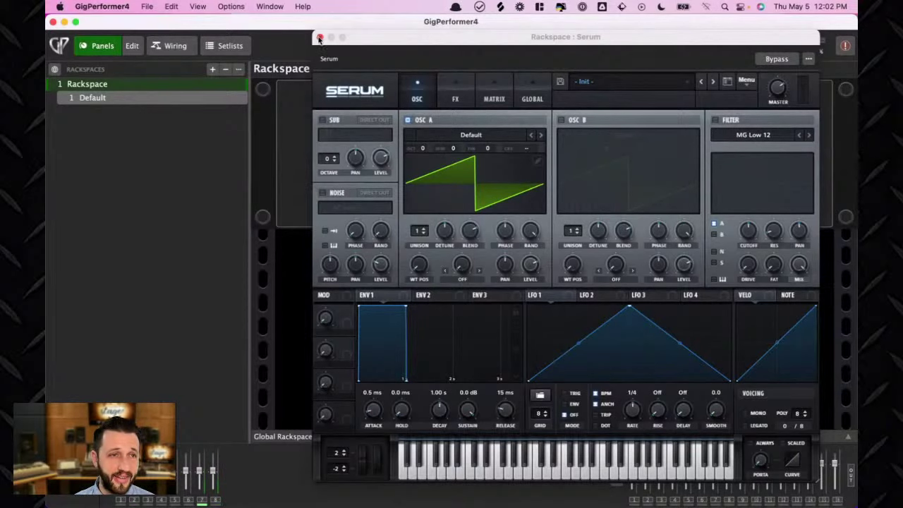
{"action": "left_click", "coordinate": [320, 37]}
View the MasterVol knob's properties through its widget actions, and return to the panel view.
{"action": "right_click", "coordinate": [409, 134]}
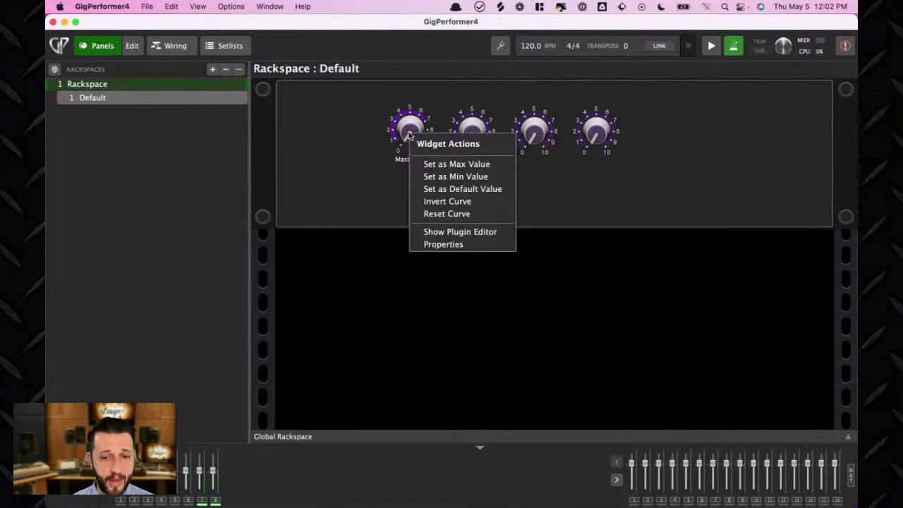
{"action": "left_click", "coordinate": [485, 245]}
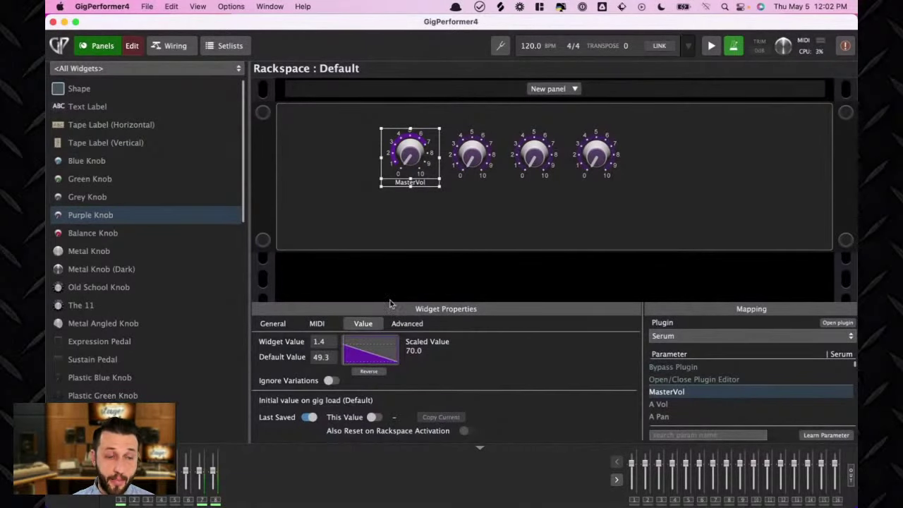
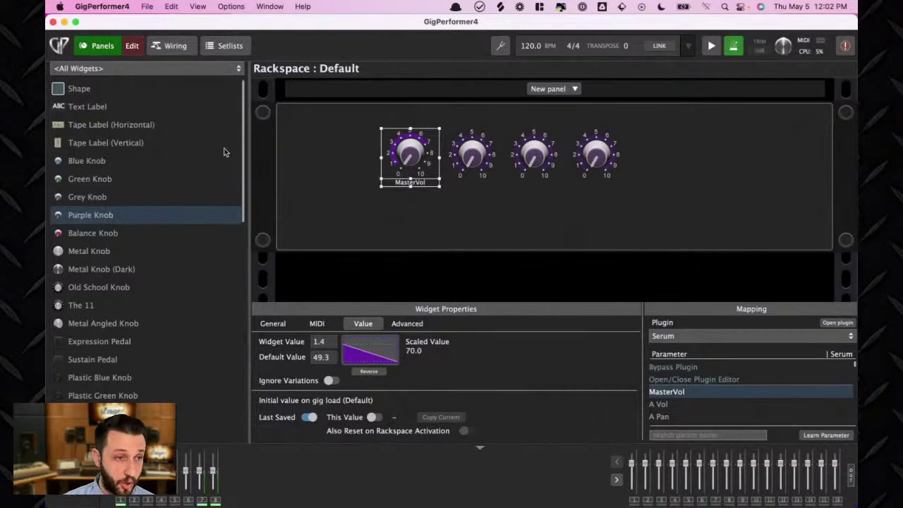
{"action": "left_click", "coordinate": [134, 46]}
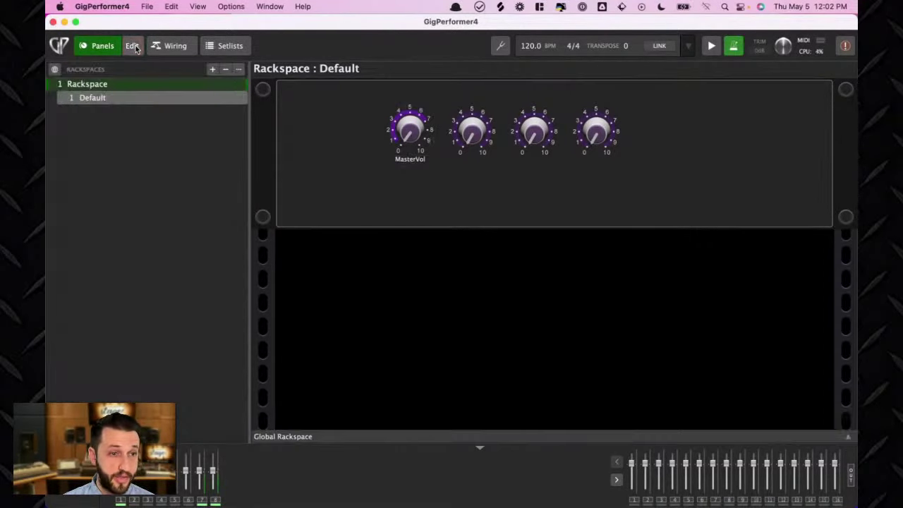
Select the MasterVol knob and the second knob together in the panel editor to view the alignment options, and clear the selection.
{"action": "left_click", "coordinate": [132, 46]}
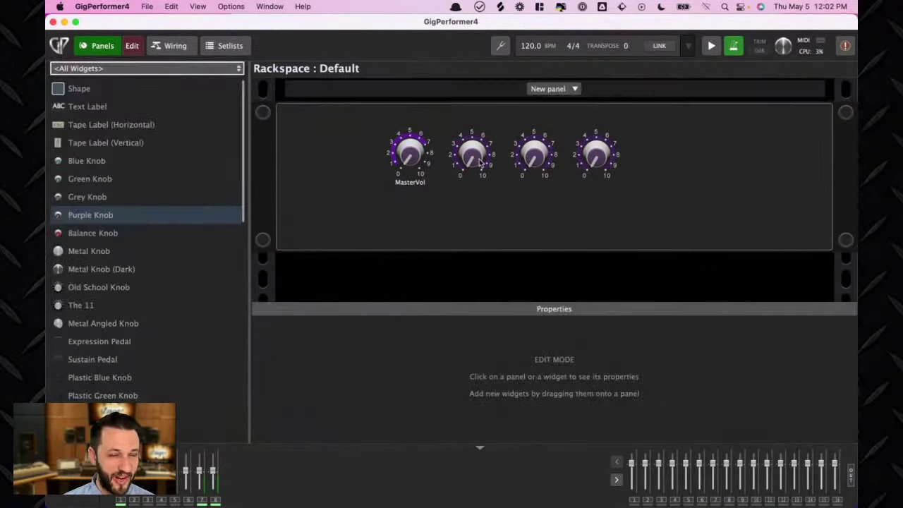
{"action": "left_click", "coordinate": [406, 157]}
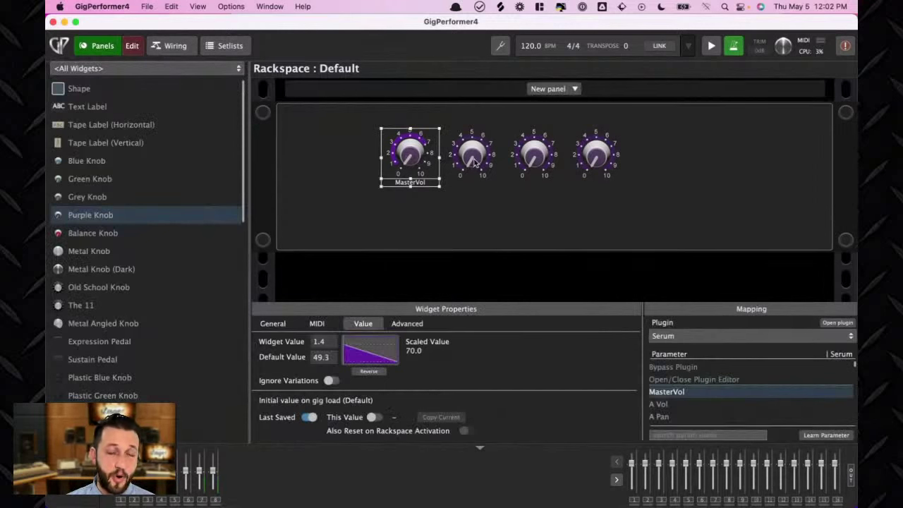
{"action": "left_click", "coordinate": [473, 163], "text": "shift"}
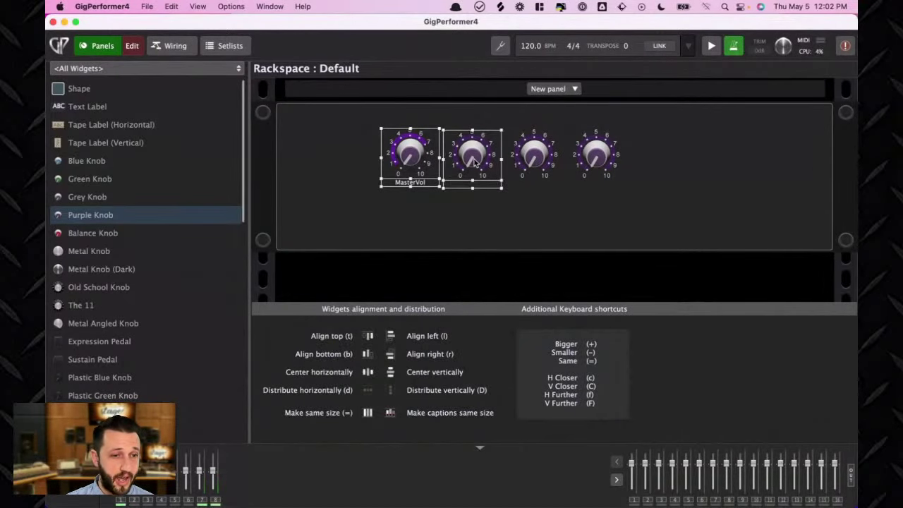
{"action": "left_click", "coordinate": [471, 199]}
Hide the first three purple knobs and leave panel editing to check the panel.
{"action": "left_click", "coordinate": [413, 150]}
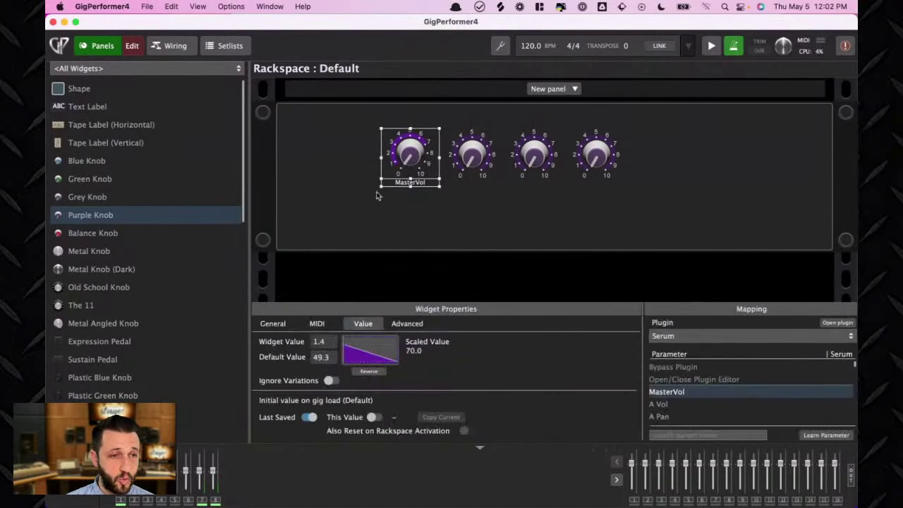
{"action": "left_click", "coordinate": [288, 326]}
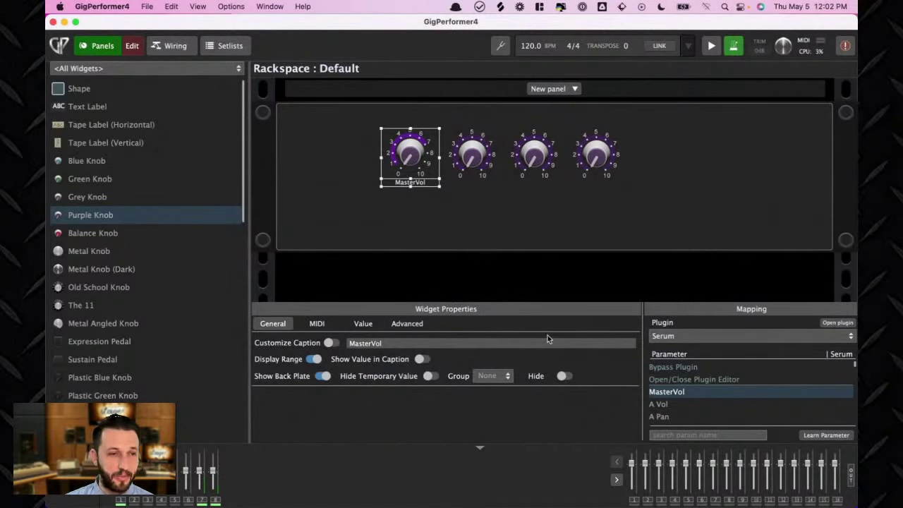
{"action": "left_click", "coordinate": [564, 376]}
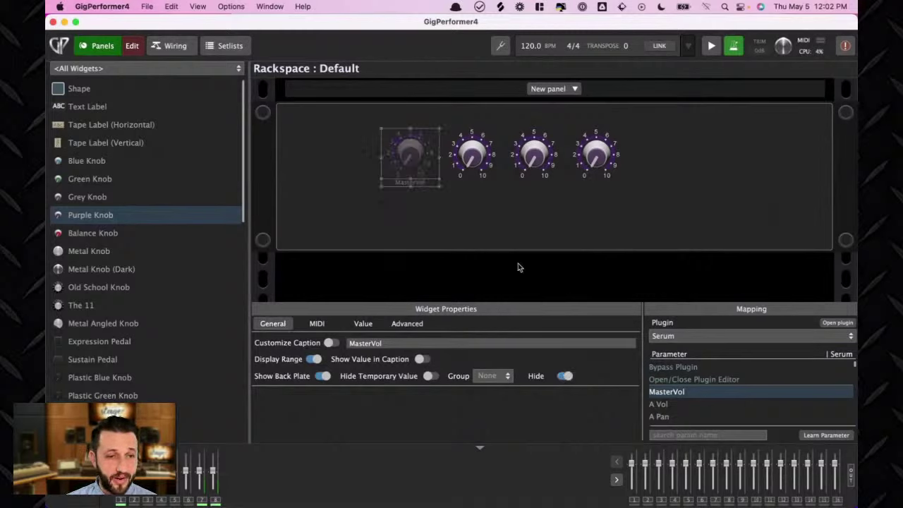
{"action": "left_click", "coordinate": [480, 158]}
{"action": "left_click", "coordinate": [564, 376]}
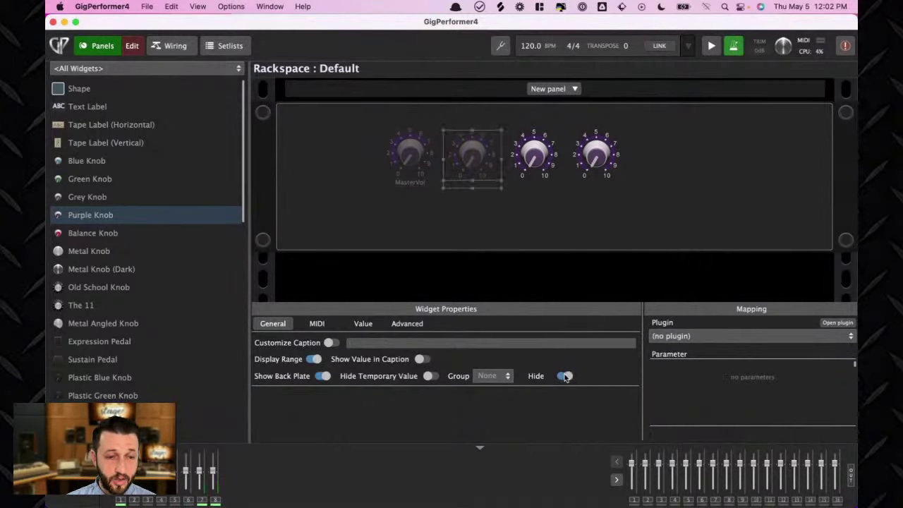
{"action": "left_click", "coordinate": [538, 156]}
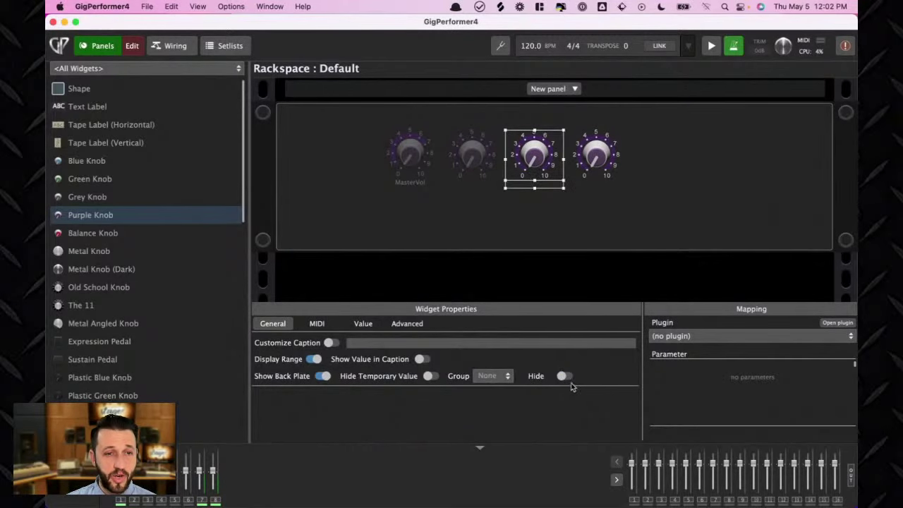
{"action": "left_click", "coordinate": [563, 376]}
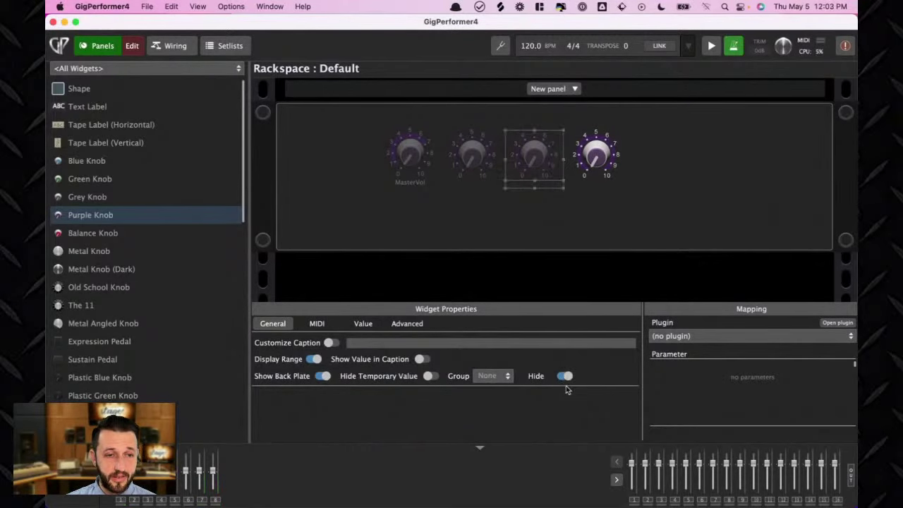
{"action": "left_click", "coordinate": [132, 46]}
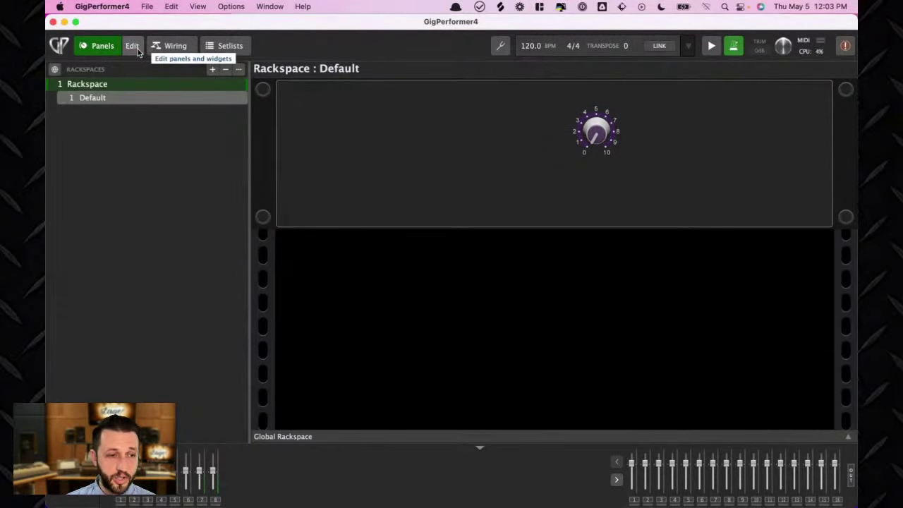
Assign all four purple knobs, including the three hidden ones, to widget group A.
{"action": "left_click", "coordinate": [138, 51]}
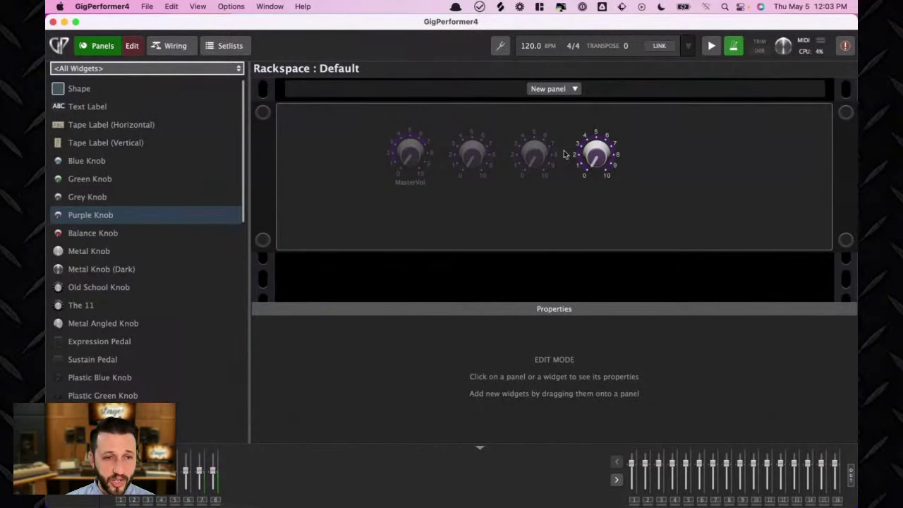
{"action": "left_click", "coordinate": [594, 160]}
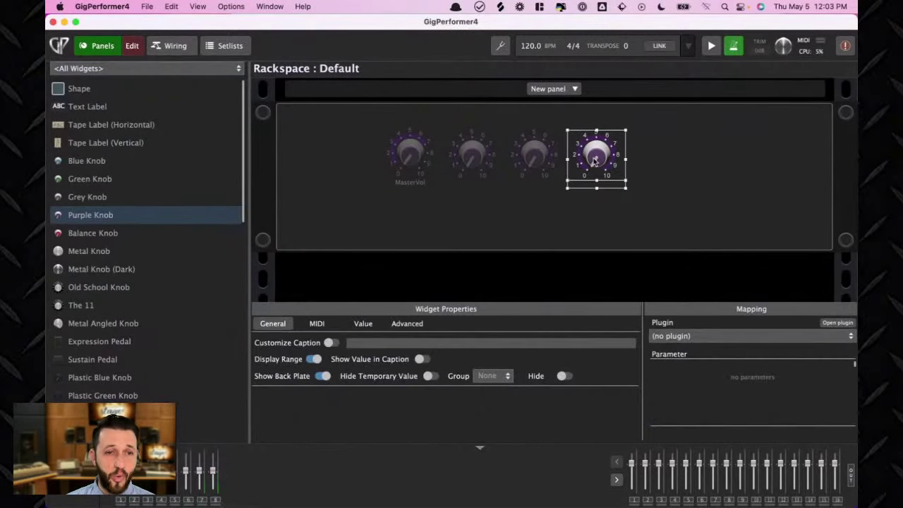
{"action": "left_click", "coordinate": [505, 377]}
{"action": "left_click", "coordinate": [491, 51]}
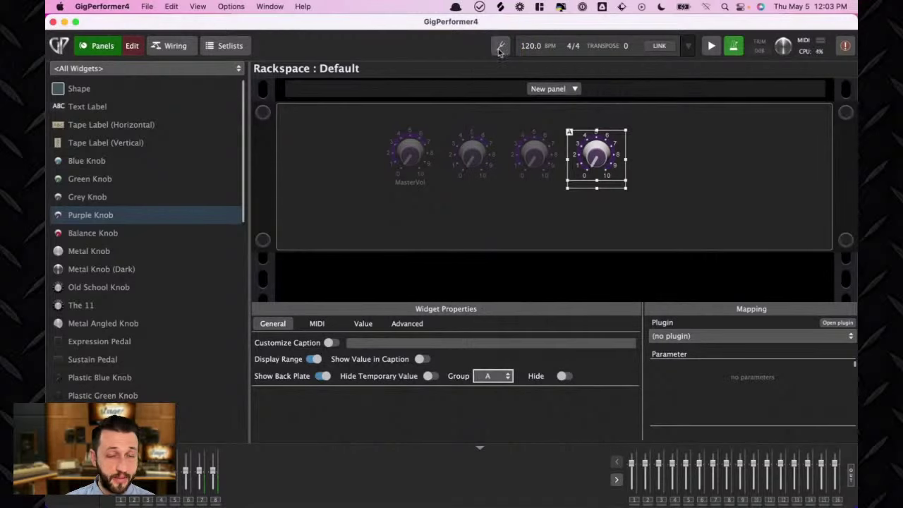
{"action": "left_click", "coordinate": [533, 158]}
{"action": "left_click_drag", "start_coordinate": [368, 152], "coordinate": [540, 162]}
{"action": "left_click", "coordinate": [709, 174]}
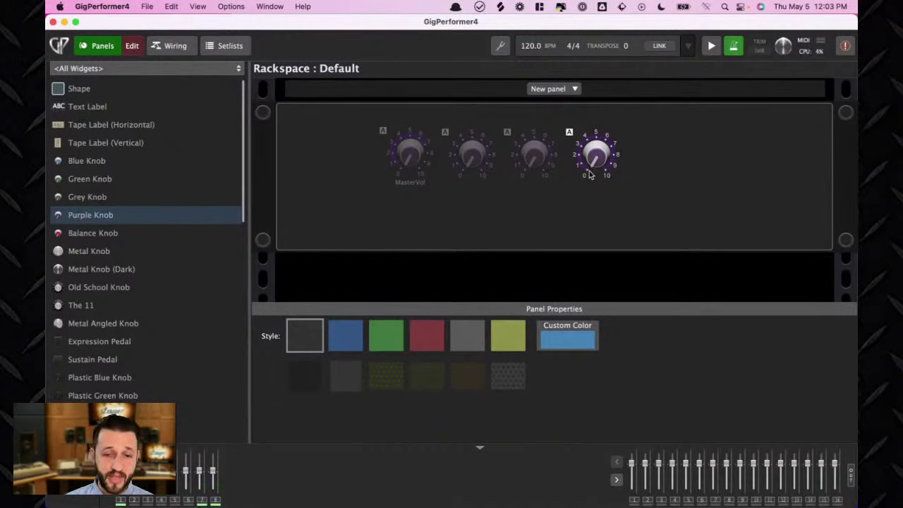
Turn up the visible fourth knob outside edit mode, and check the hidden group A knobs' positions in the panel editor.
{"action": "left_click", "coordinate": [132, 45]}
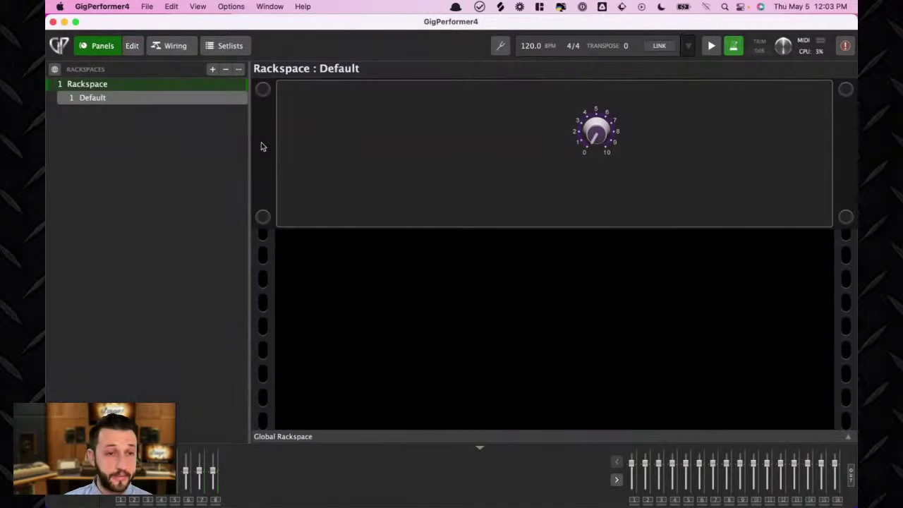
{"action": "left_click_drag", "start_coordinate": [599, 141], "coordinate": [589, 54]}
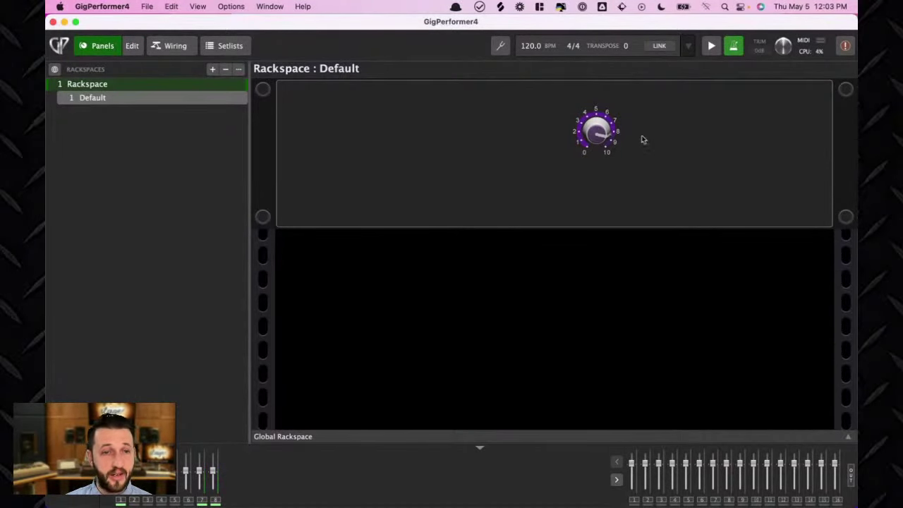
{"action": "left_click", "coordinate": [132, 45]}
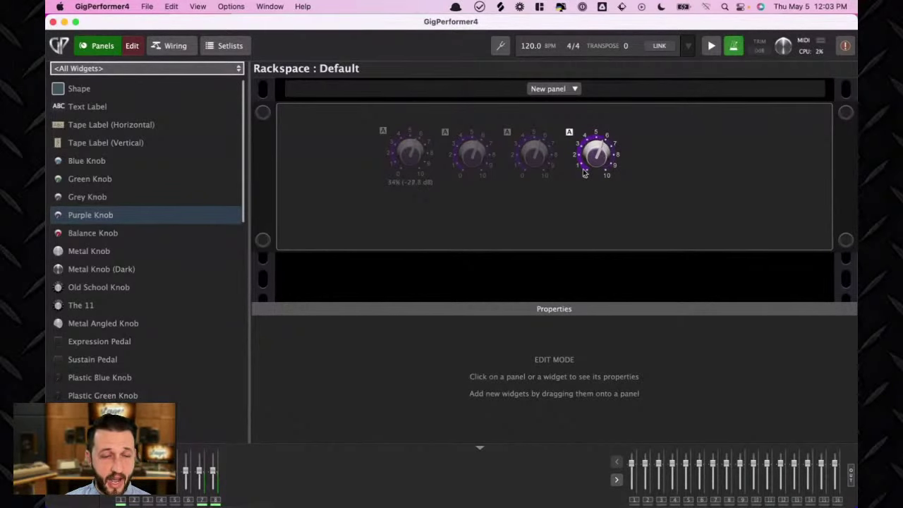
{"action": "left_click", "coordinate": [129, 46]}
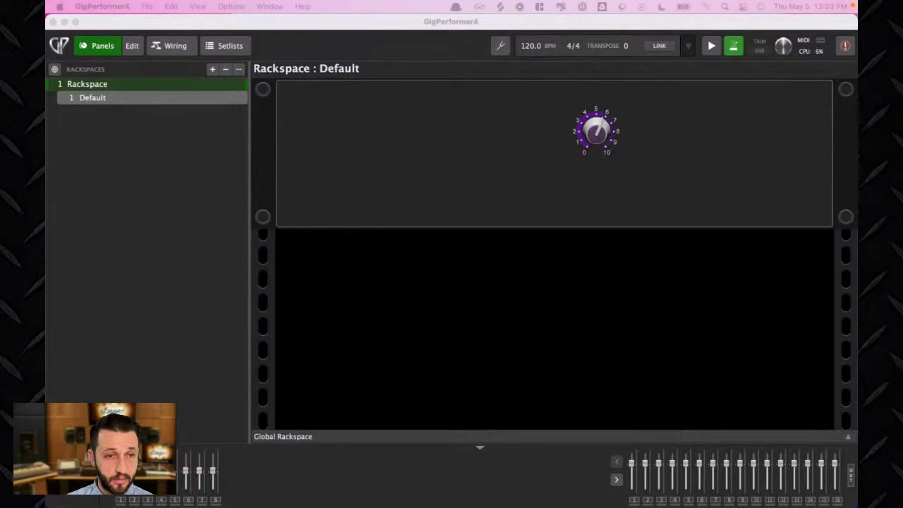
Review the visible fourth knob's widget actions, and show its general properties in the panel editor.
{"action": "right_click", "coordinate": [594, 136]}
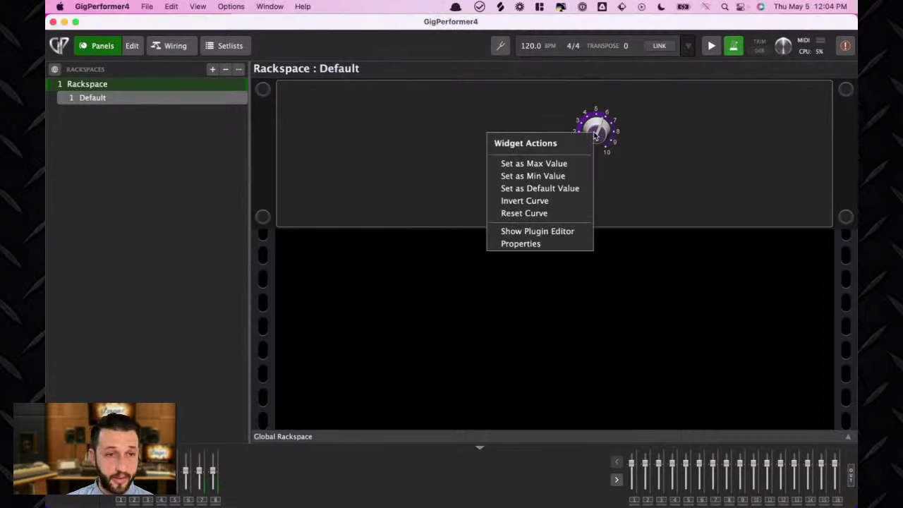
{"action": "left_click", "coordinate": [625, 134]}
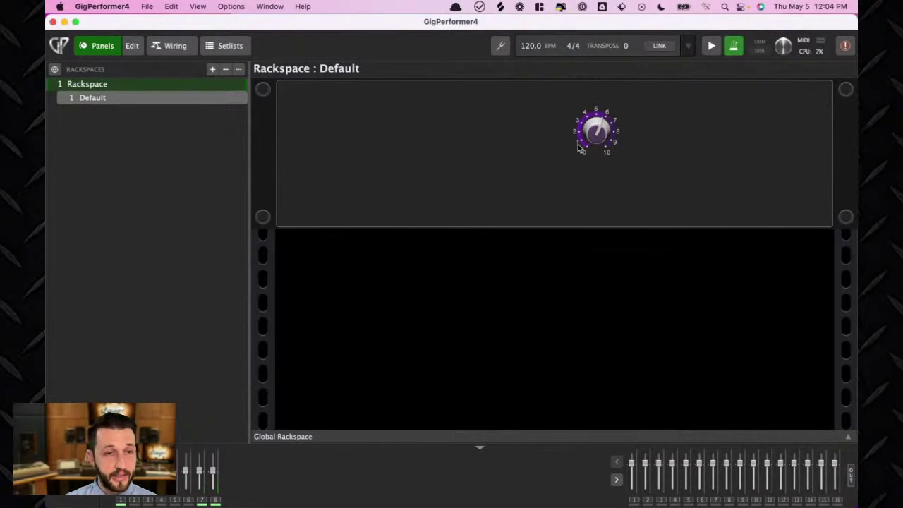
{"action": "left_click", "coordinate": [133, 46]}
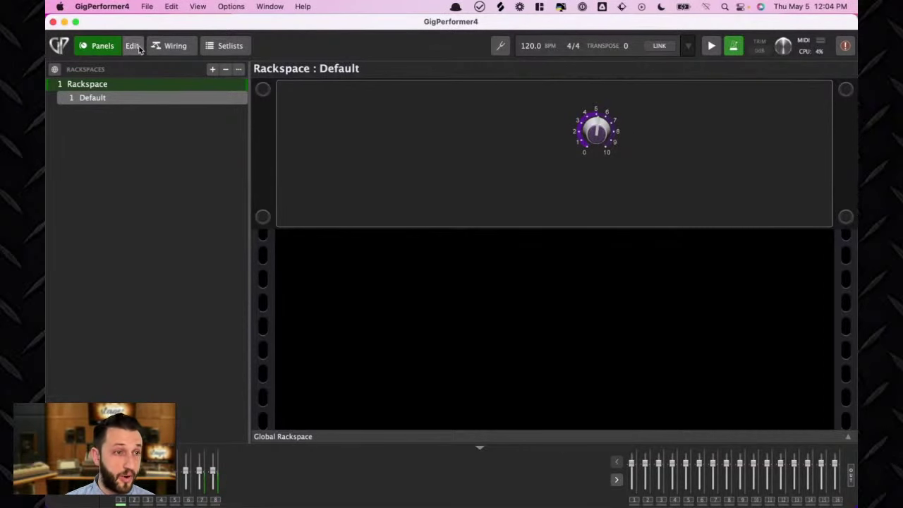
{"action": "left_click", "coordinate": [594, 160]}
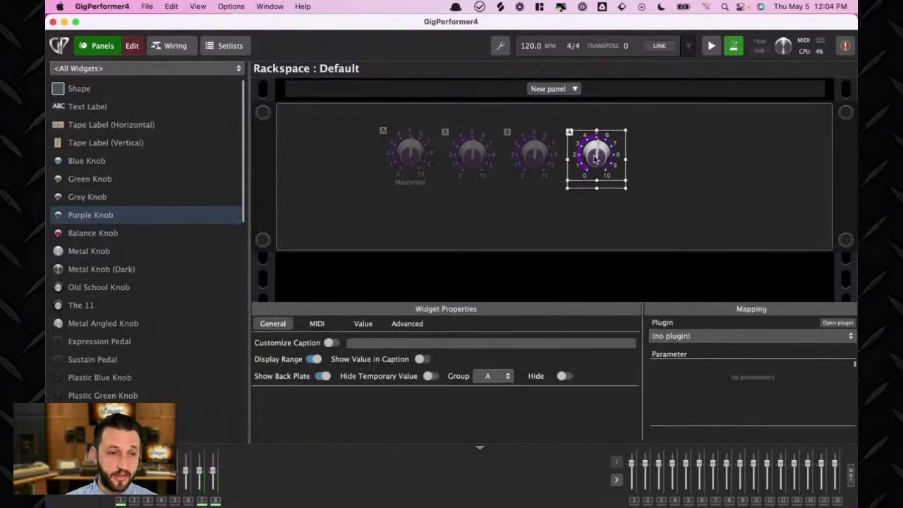
Learn the MPK Mini Mk II's Controller 5, Channel 1 for the visible fourth knob and turn on Follow Hardware.
{"action": "left_click", "coordinate": [317, 324]}
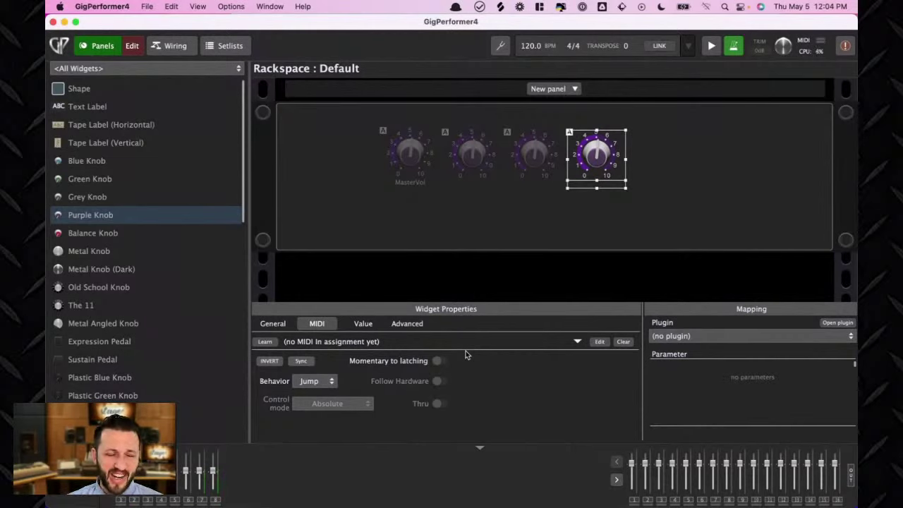
{"action": "left_click", "coordinate": [685, 218]}
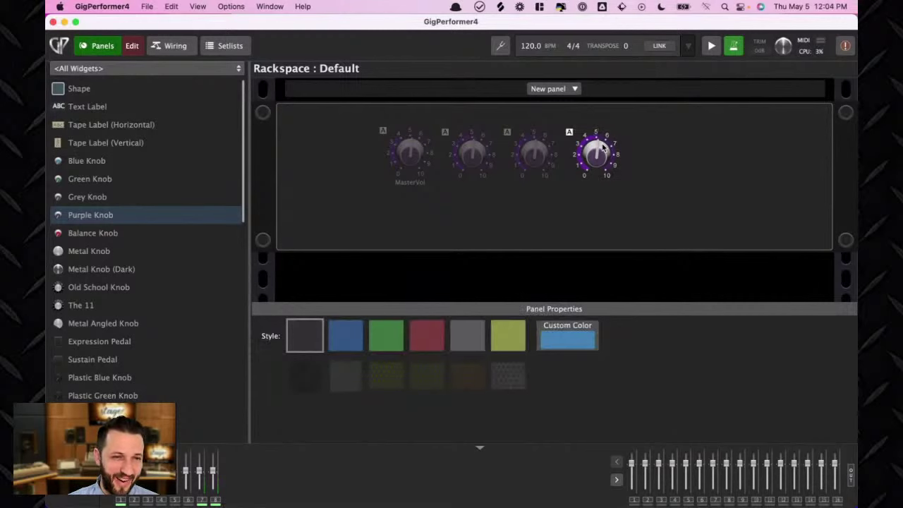
{"action": "left_click", "coordinate": [596, 177]}
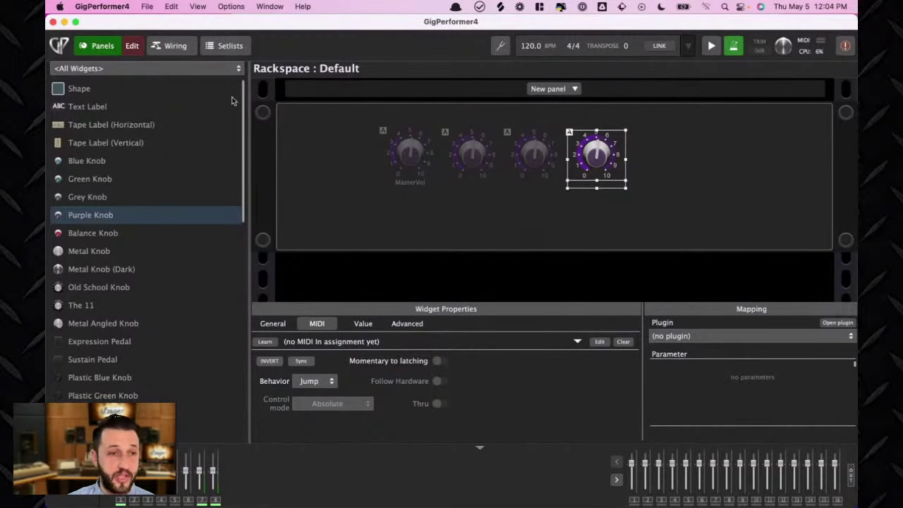
{"action": "left_click", "coordinate": [272, 323]}
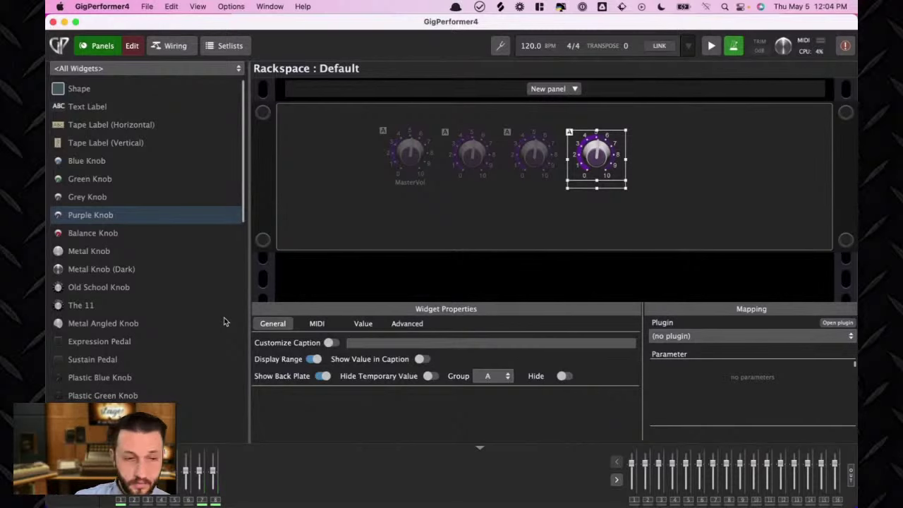
{"action": "left_click", "coordinate": [323, 324]}
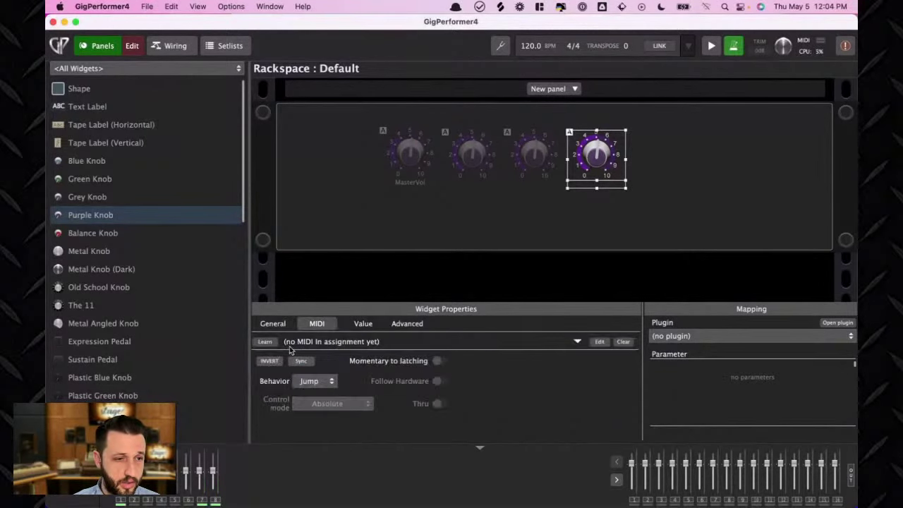
{"action": "left_click", "coordinate": [265, 341]}
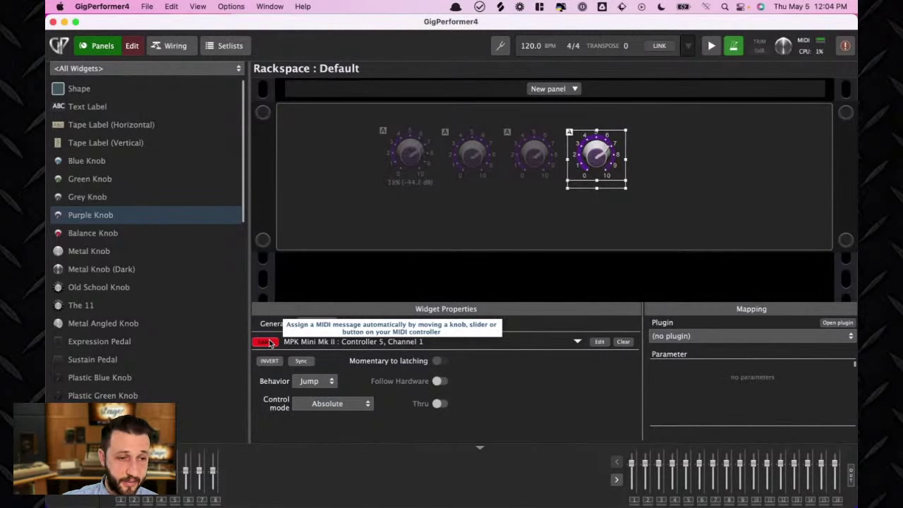
{"action": "left_click", "coordinate": [438, 381]}
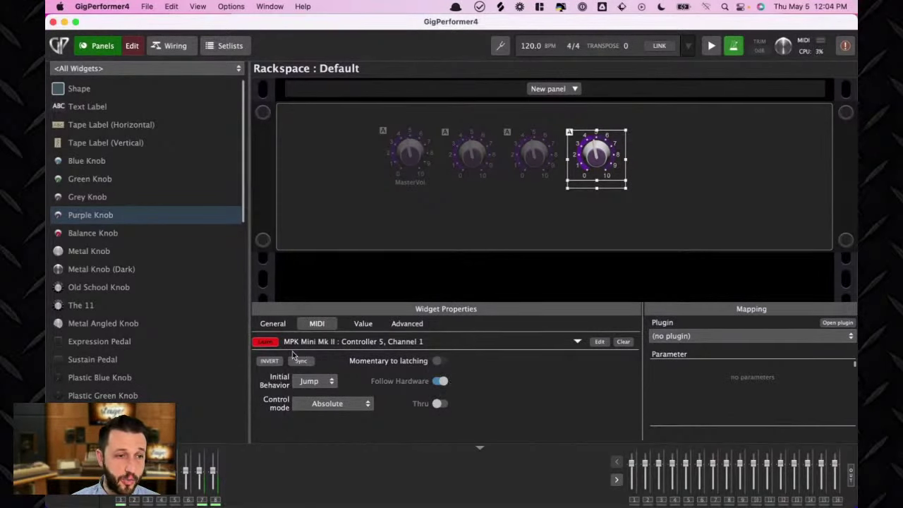
{"action": "left_click", "coordinate": [268, 342]}
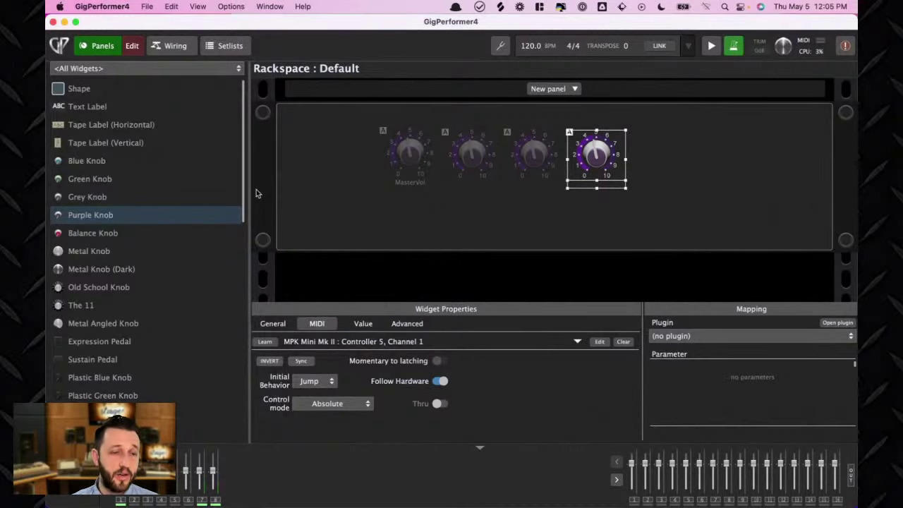
Leave panel editing and insert a saved piano favorite into the rackspace wiring, filtering the plugin list by "piano".
{"action": "left_click", "coordinate": [132, 46]}
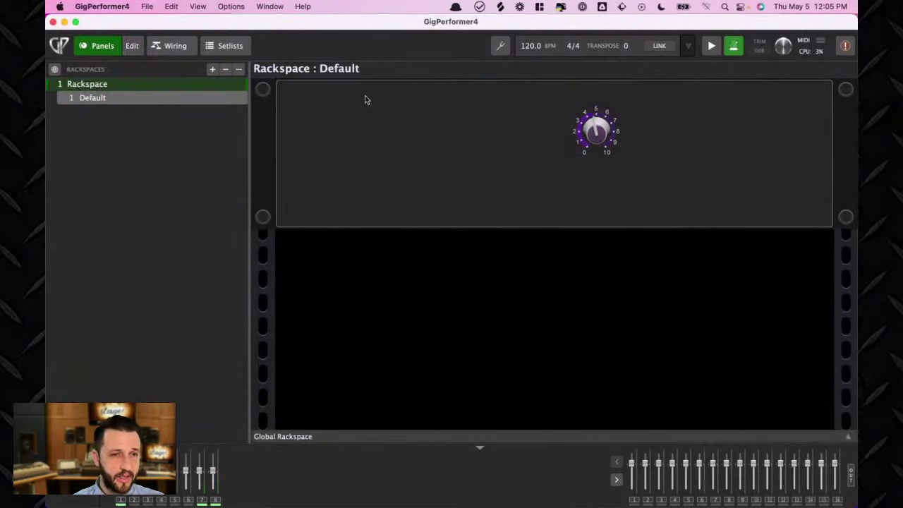
{"action": "left_click", "coordinate": [175, 46]}
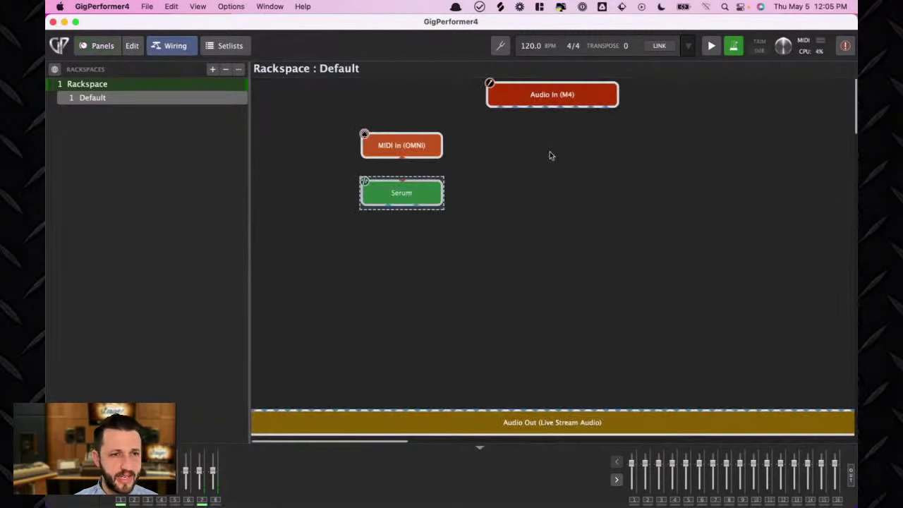
{"action": "left_click", "coordinate": [526, 231]}
{"action": "key", "text": "super+i"}
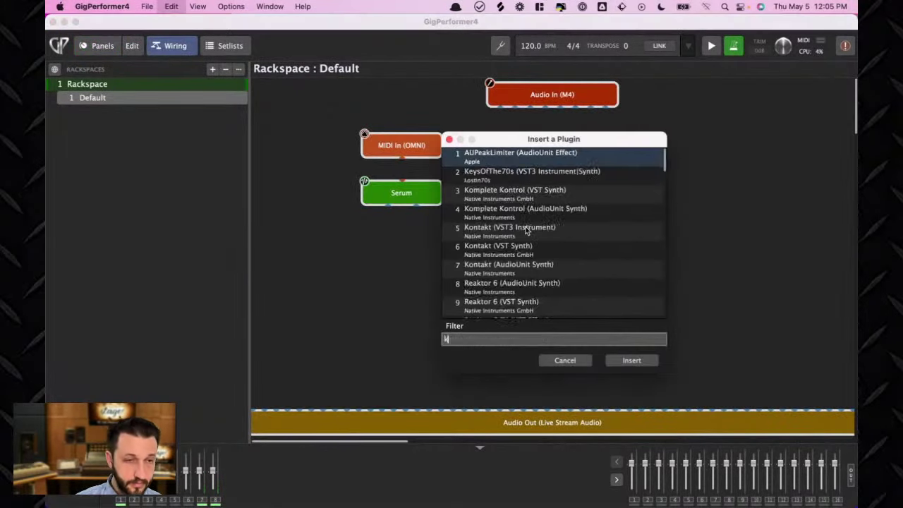
{"action": "type", "text": "kppl"}
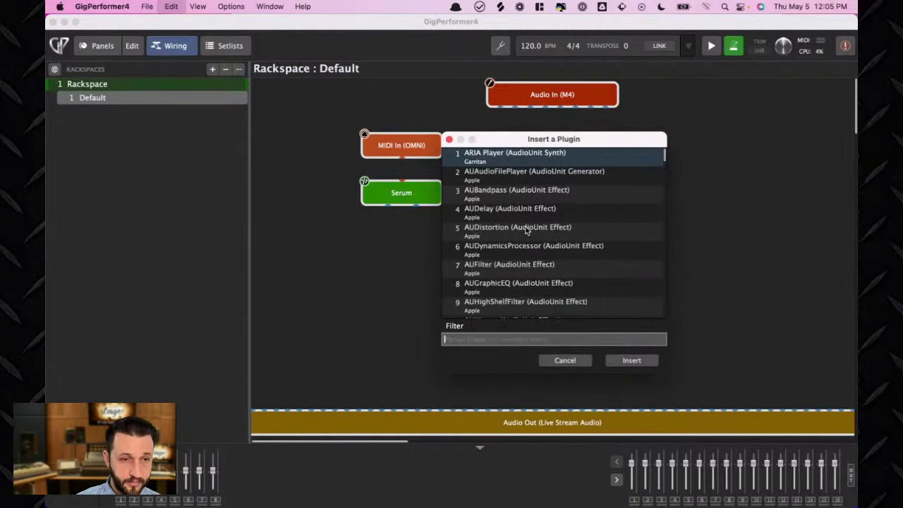
{"action": "key", "text": "BackSpace"}
{"action": "key", "text": "BackSpace"}
{"action": "key", "text": "BackSpace"}
{"action": "key", "text": "BackSpace"}
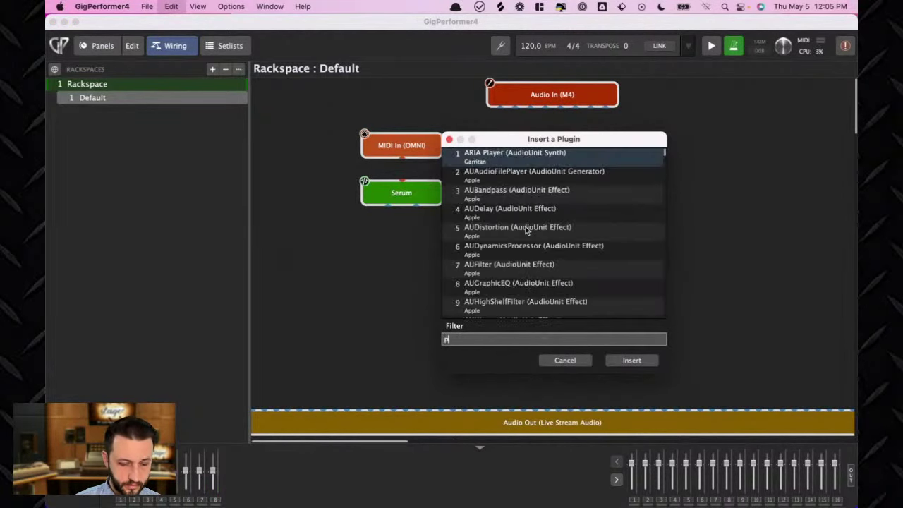
{"action": "type", "text": "piano"}
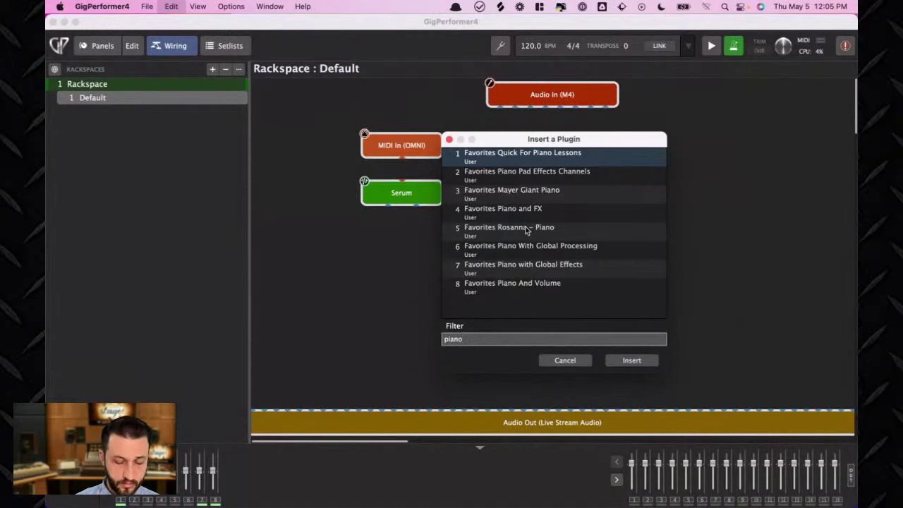
{"action": "double_click", "coordinate": [525, 231]}
Arrange the added MIDI In, Kontakt and Audio Mixer blocks beside Serum, and shift the Audio Out block beneath the mixer.
{"action": "left_click_drag", "start_coordinate": [620, 393], "coordinate": [627, 342]}
{"action": "left_click", "coordinate": [682, 227]}
{"action": "left_click_drag", "start_coordinate": [538, 106], "coordinate": [557, 145]}
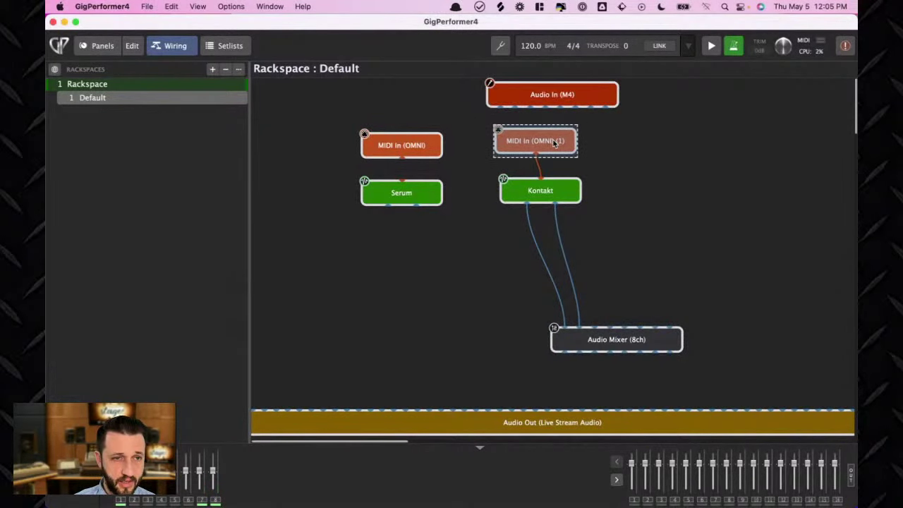
{"action": "left_click_drag", "start_coordinate": [555, 192], "coordinate": [536, 179]}
{"action": "left_click_drag", "start_coordinate": [606, 339], "coordinate": [489, 258]}
{"action": "left_click_drag", "start_coordinate": [460, 427], "coordinate": [615, 353]}
Wire the Audio Mixer's first stereo output to Audio Out channels 1-2 and 5-6.
{"action": "left_click_drag", "start_coordinate": [462, 272], "coordinate": [416, 338]}
{"action": "left_click_drag", "start_coordinate": [448, 273], "coordinate": [470, 340]}
{"action": "left_click_drag", "start_coordinate": [462, 272], "coordinate": [474, 338]}
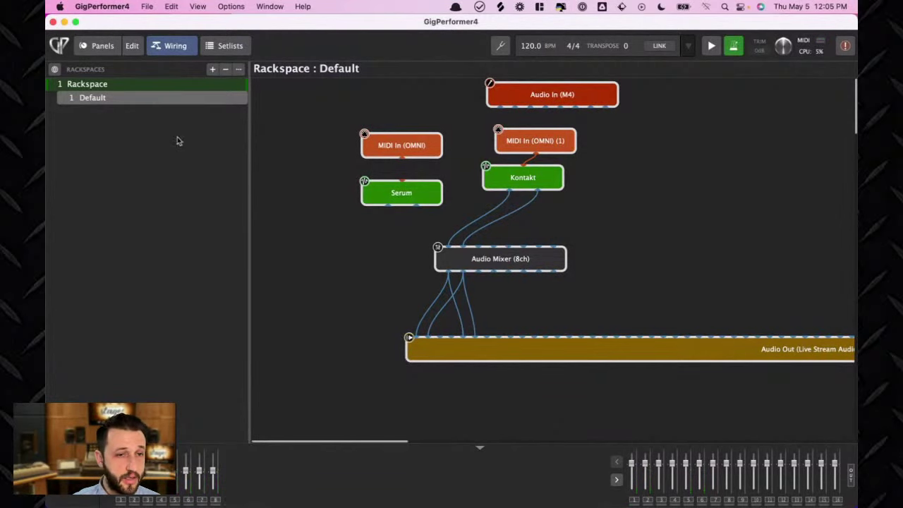
Map the visible fourth knob to the Audio Mixer (8ch) parameter Channel 1-2 volume and leave panel editing.
{"action": "left_click", "coordinate": [98, 48]}
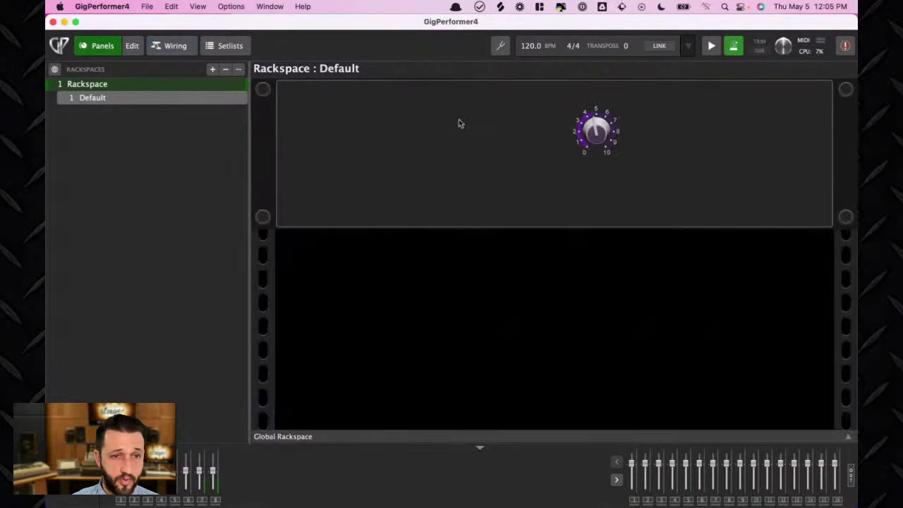
{"action": "left_click", "coordinate": [132, 46]}
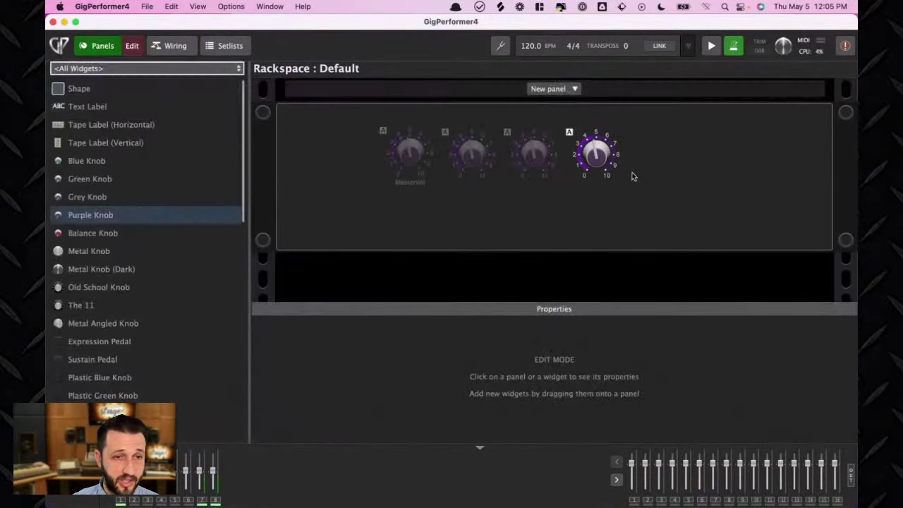
{"action": "left_click", "coordinate": [592, 153]}
{"action": "left_click", "coordinate": [693, 337]}
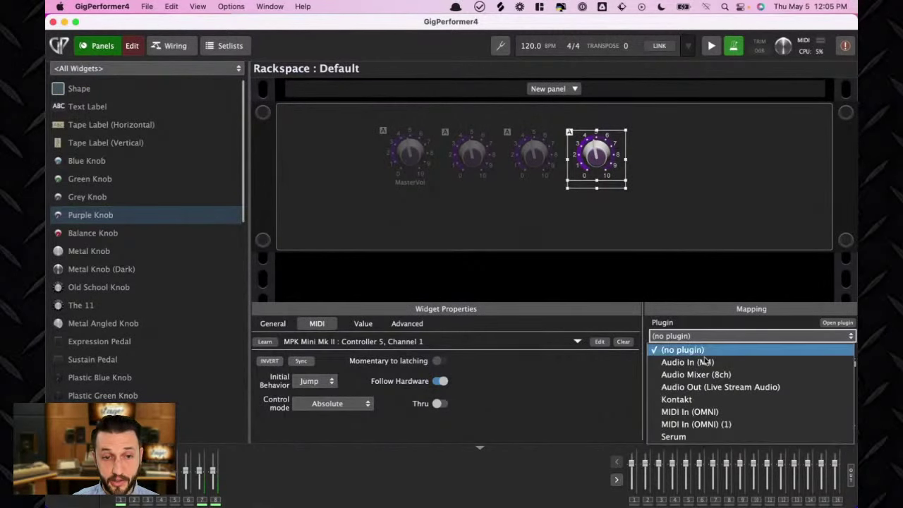
{"action": "left_click", "coordinate": [718, 374]}
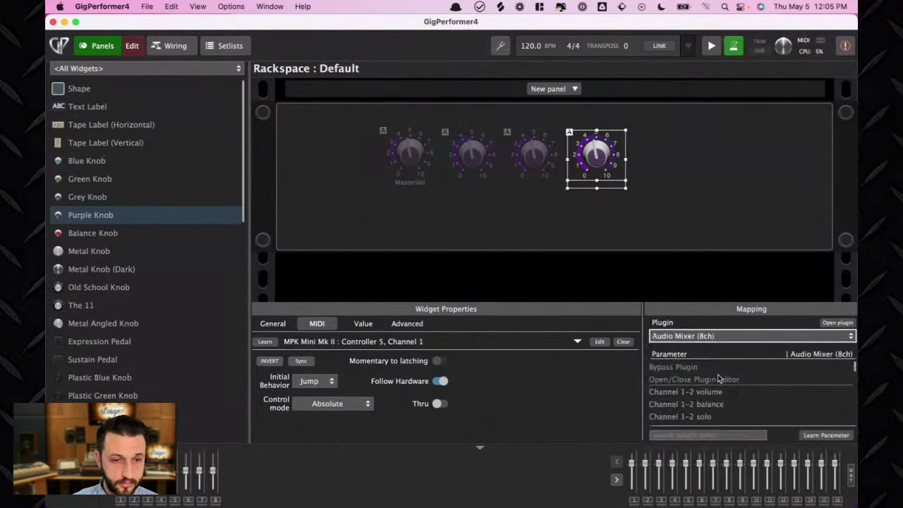
{"action": "left_click", "coordinate": [720, 393]}
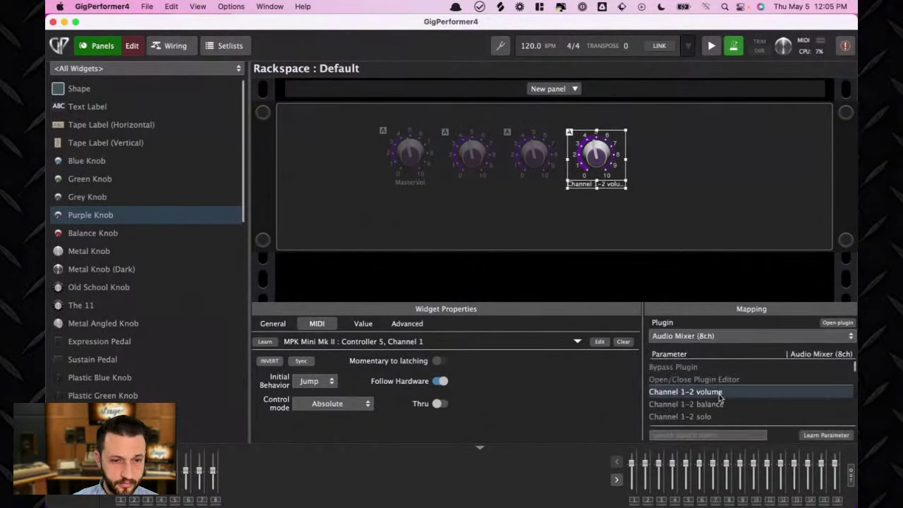
{"action": "left_click", "coordinate": [131, 47]}
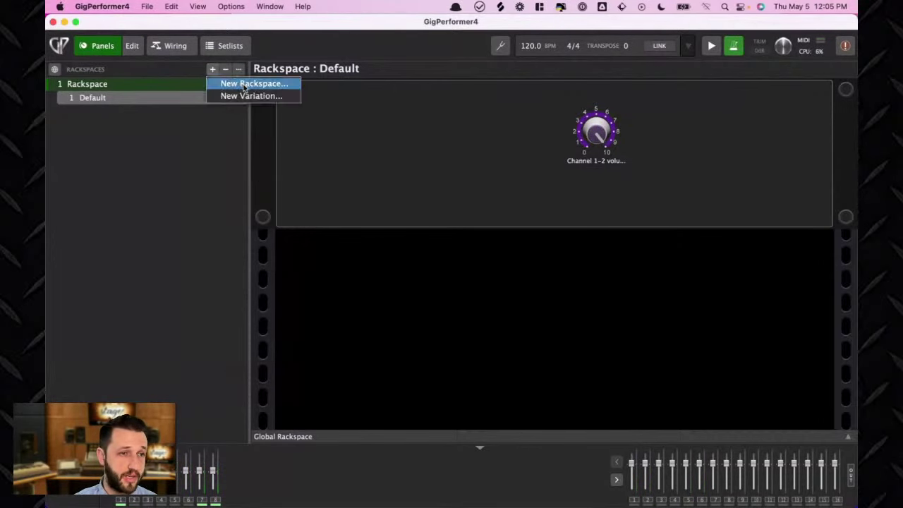
Create a new rackspace named "Second Rackspace".
{"action": "left_click", "coordinate": [250, 83]}
{"action": "type", "text": "Seco"}
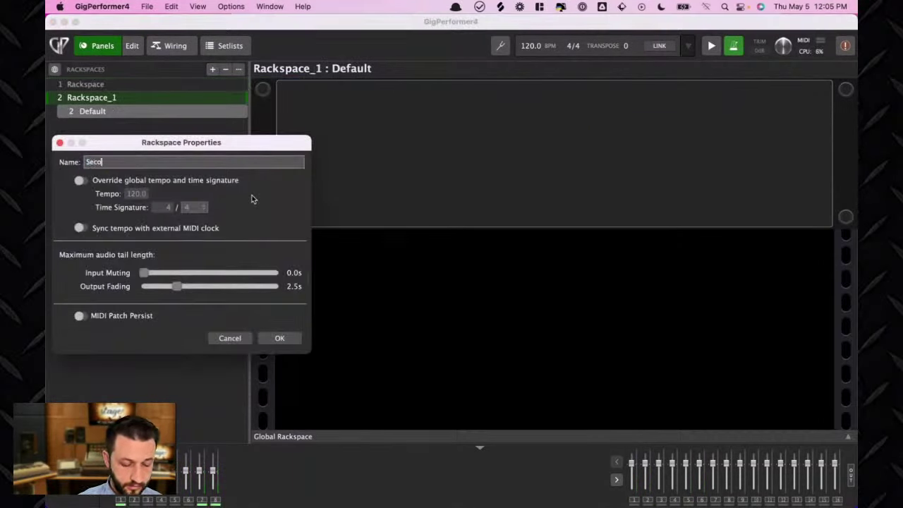
{"action": "type", "text": "nd Rackspace"}
{"action": "key", "text": "Return"}
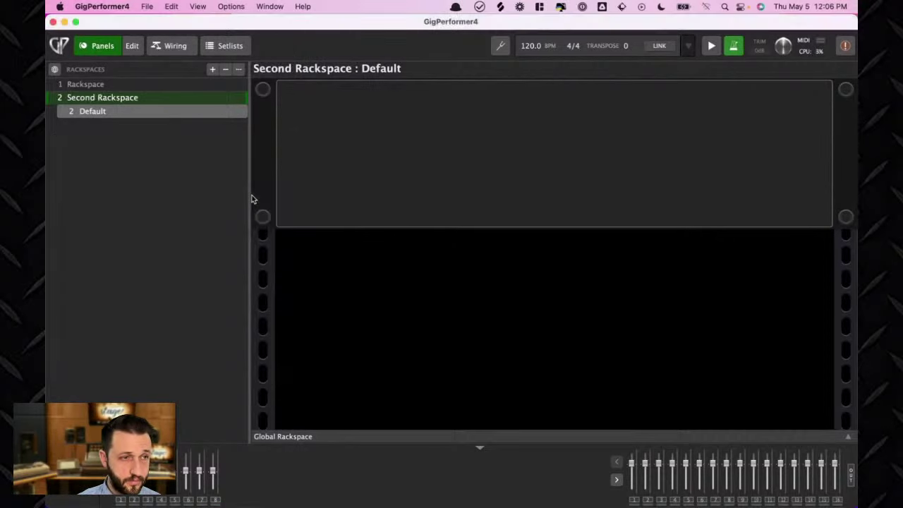
Copy the MIDI In (OMNI) (1), Kontakt and Audio Mixer blocks from the first rackspace's wiring.
{"action": "left_click", "coordinate": [98, 86]}
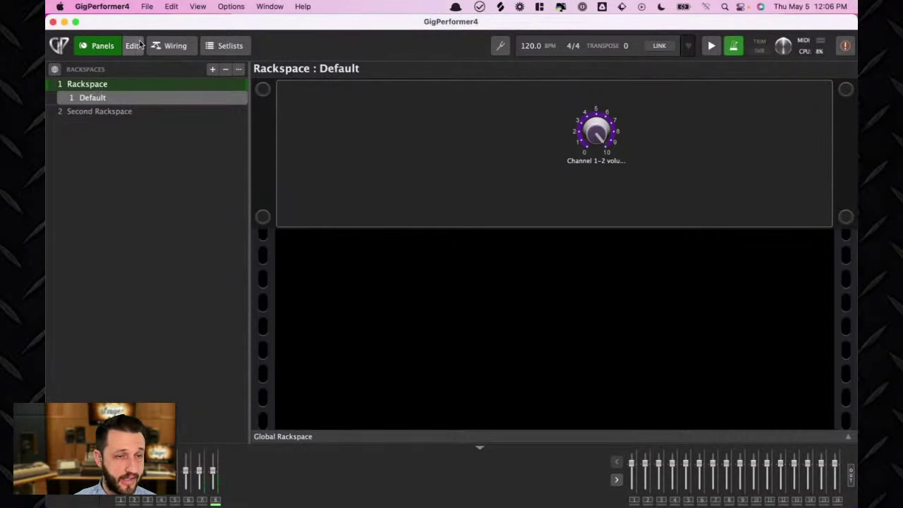
{"action": "left_click", "coordinate": [134, 45]}
{"action": "left_click", "coordinate": [175, 45]}
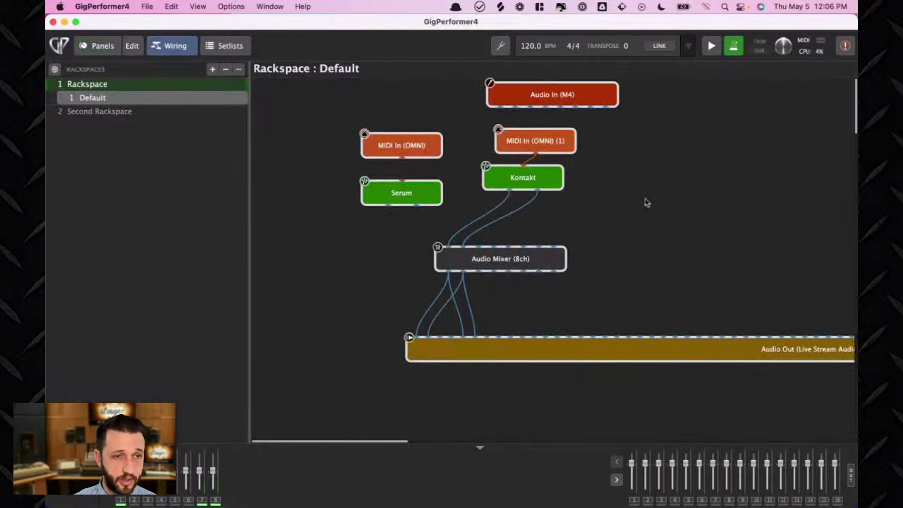
{"action": "left_click_drag", "start_coordinate": [639, 276], "coordinate": [495, 129]}
{"action": "key", "text": "cmd+c"}
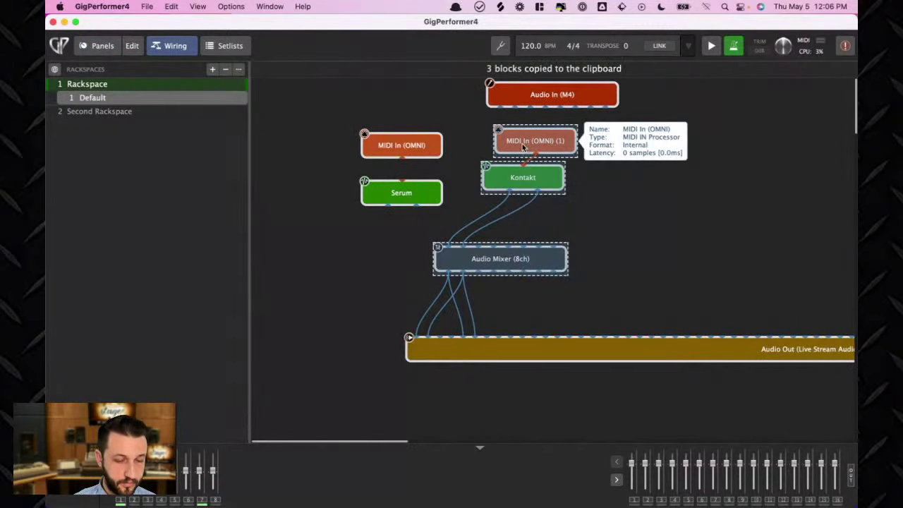
Paste the copied MIDI In, Kontakt and Audio Mixer blocks into the wiring of Second Rackspace.
{"action": "left_click", "coordinate": [111, 44]}
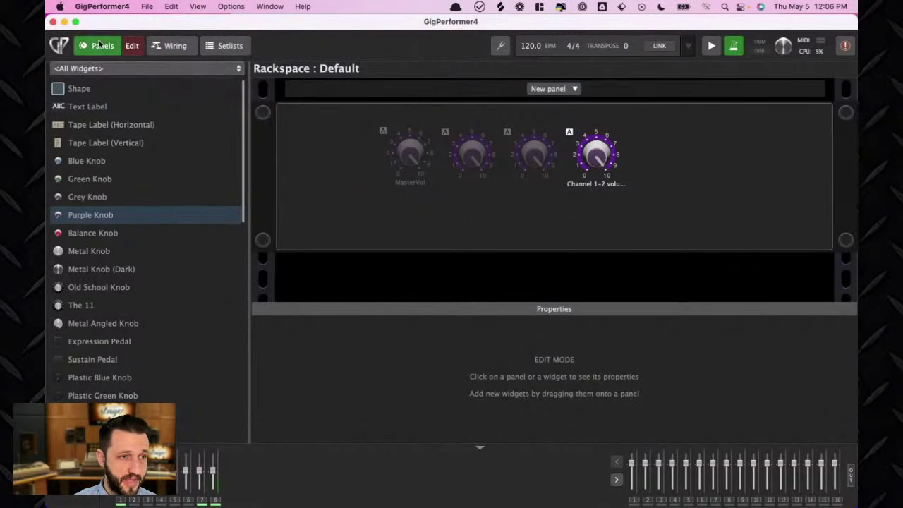
{"action": "key", "text": "cmd+e"}
{"action": "left_click", "coordinate": [108, 110]}
{"action": "left_click", "coordinate": [172, 46]}
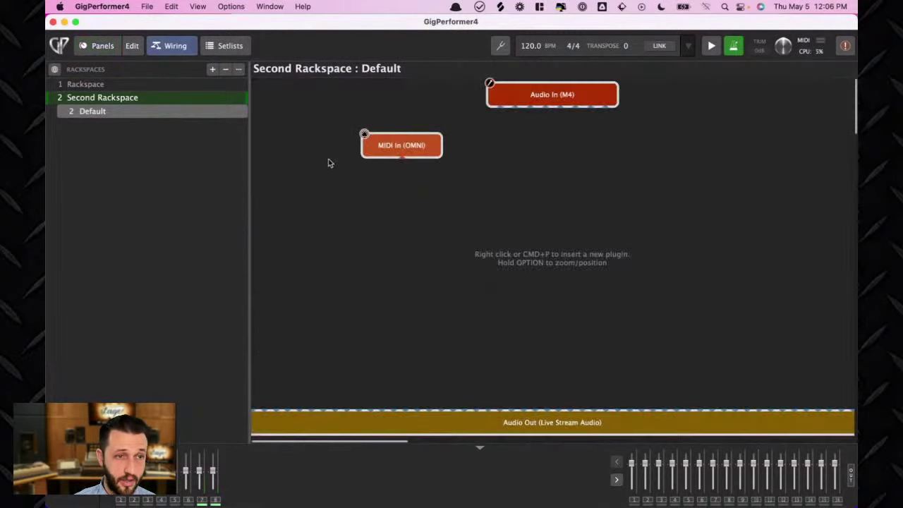
{"action": "key", "text": "cmd+v"}
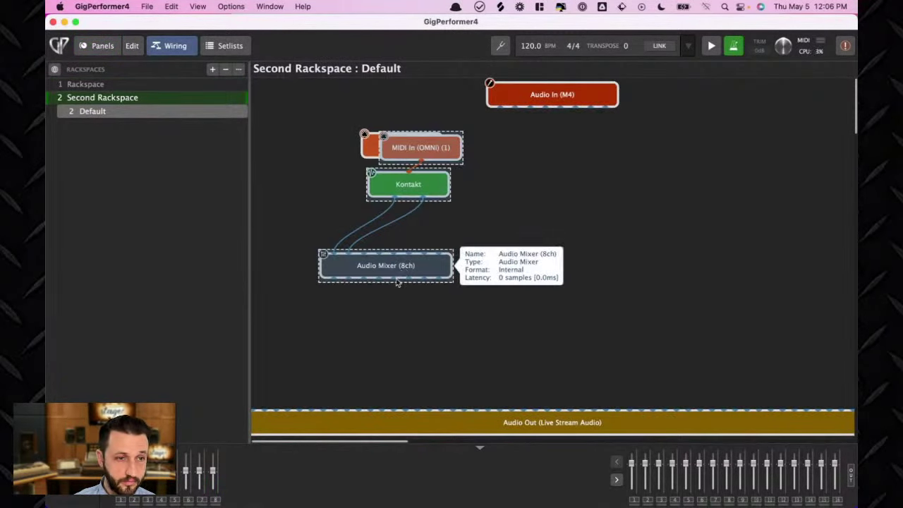
Reposition Audio Out and the mixer in Second Rackspace, and wire the mixer's first stereo output to channels 1-2 and 5-6.
{"action": "left_click_drag", "start_coordinate": [419, 409], "coordinate": [575, 358]}
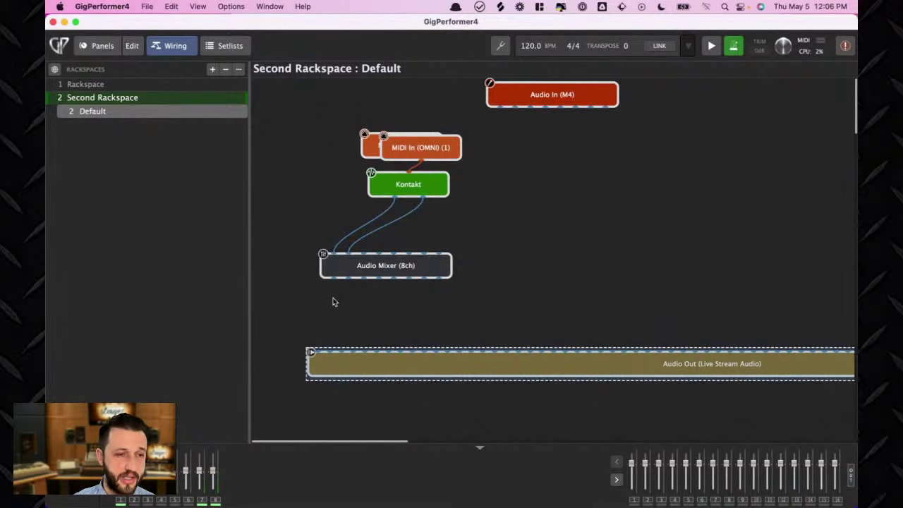
{"action": "left_click_drag", "start_coordinate": [331, 278], "coordinate": [311, 352]}
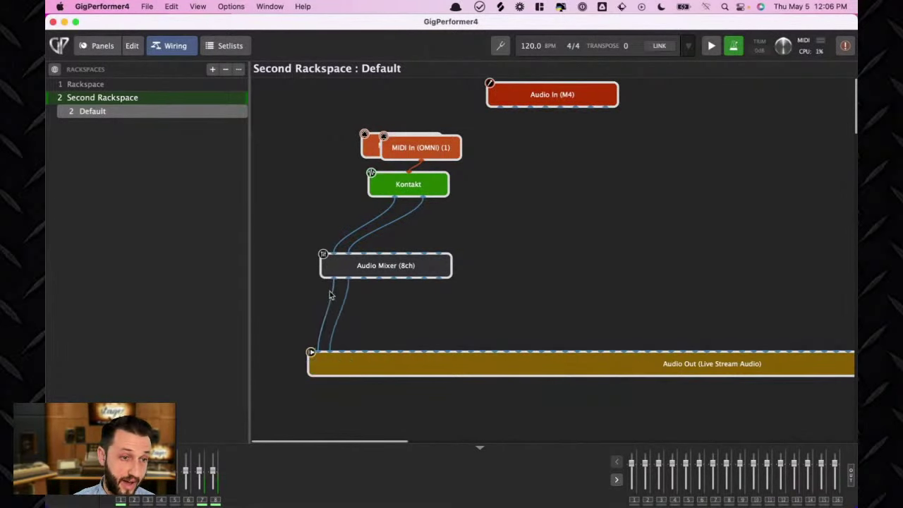
{"action": "mouse_move", "coordinate": [423, 267]}
{"action": "left_mouse_down"}
{"action": "mouse_move", "coordinate": [445, 326]}
{"action": "mouse_move", "coordinate": [426, 268]}
{"action": "left_mouse_up"}
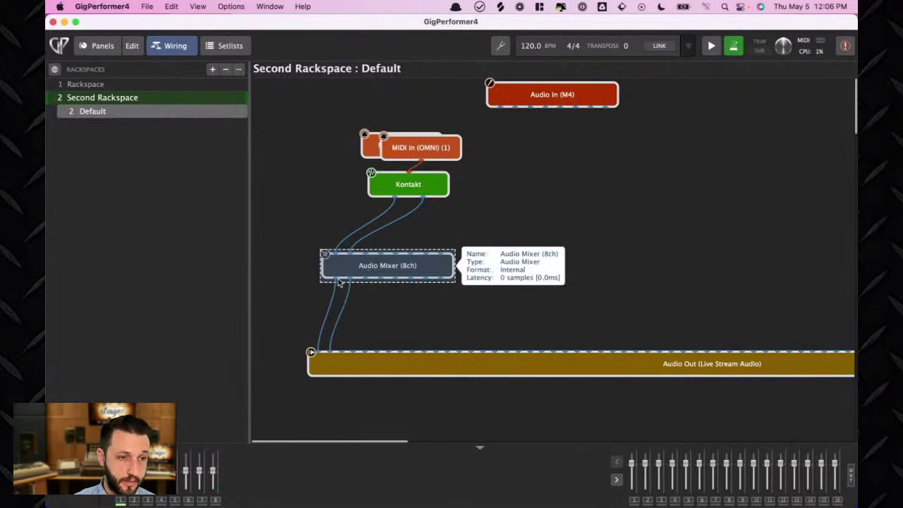
{"action": "left_click_drag", "start_coordinate": [339, 282], "coordinate": [365, 351]}
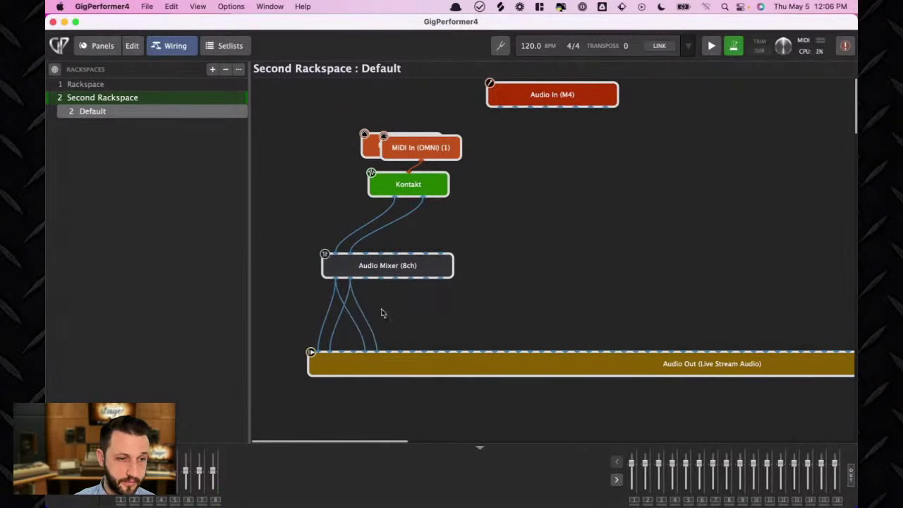
{"action": "left_click_drag", "start_coordinate": [381, 262], "coordinate": [407, 275]}
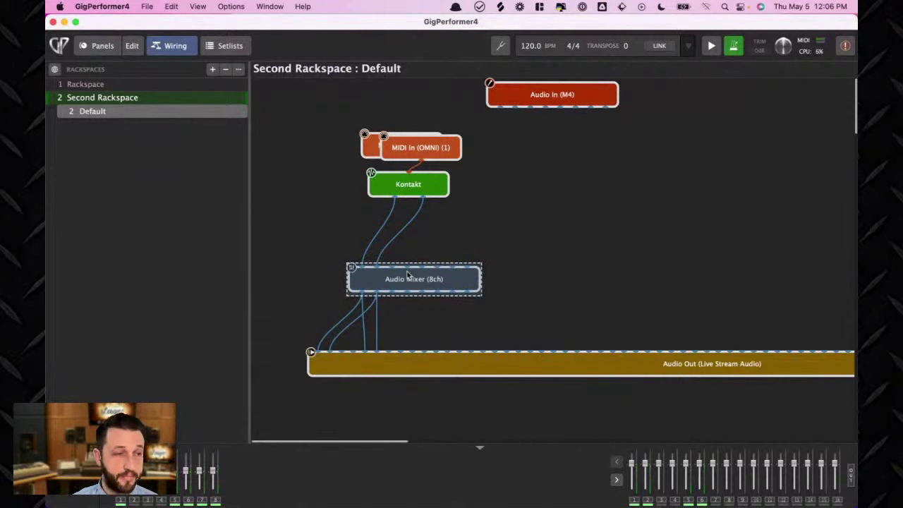
Add a grey knob to Second Rackspace's panel and map it to the Audio Mixer (8ch) Channel 1-2 volume parameter.
{"action": "left_click", "coordinate": [97, 51]}
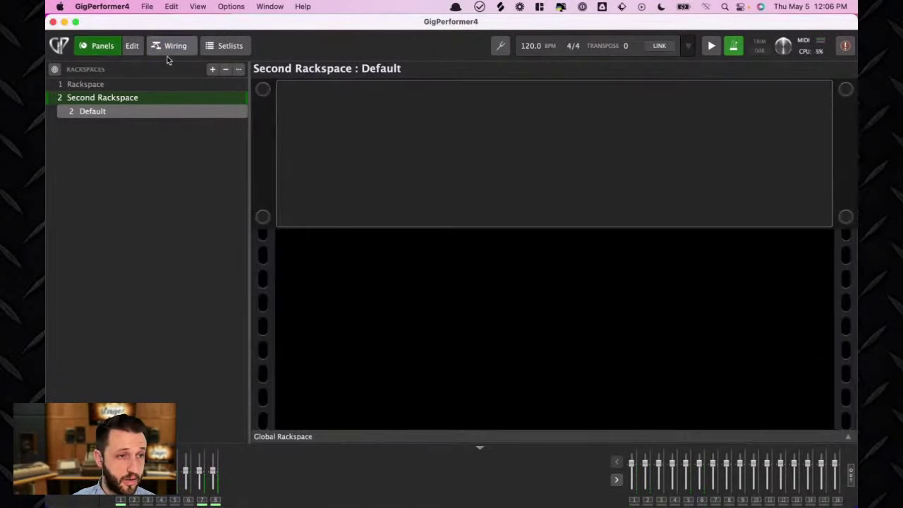
{"action": "left_click", "coordinate": [132, 45]}
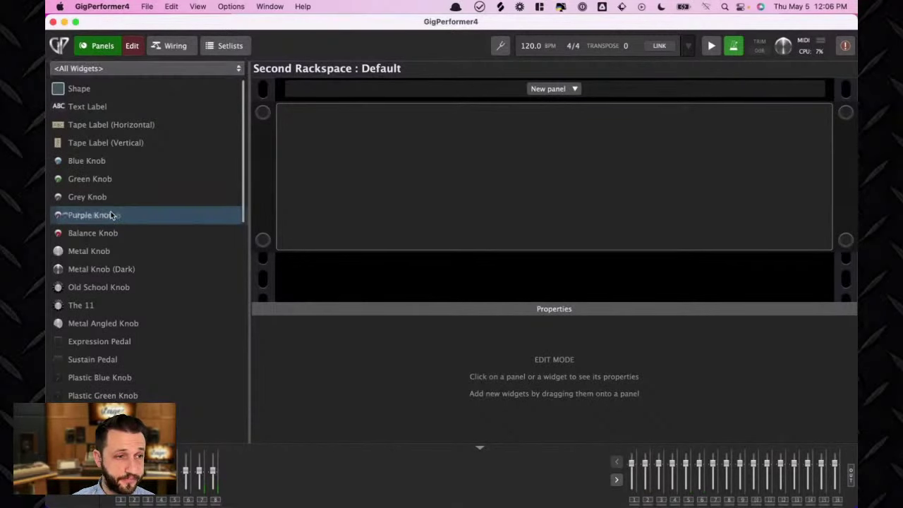
{"action": "left_click_drag", "start_coordinate": [91, 197], "coordinate": [353, 196]}
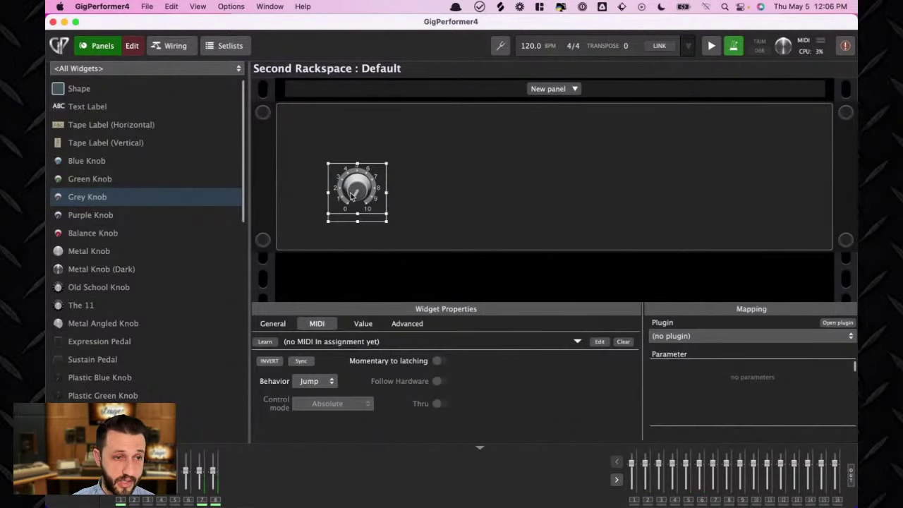
{"action": "left_click", "coordinate": [695, 337]}
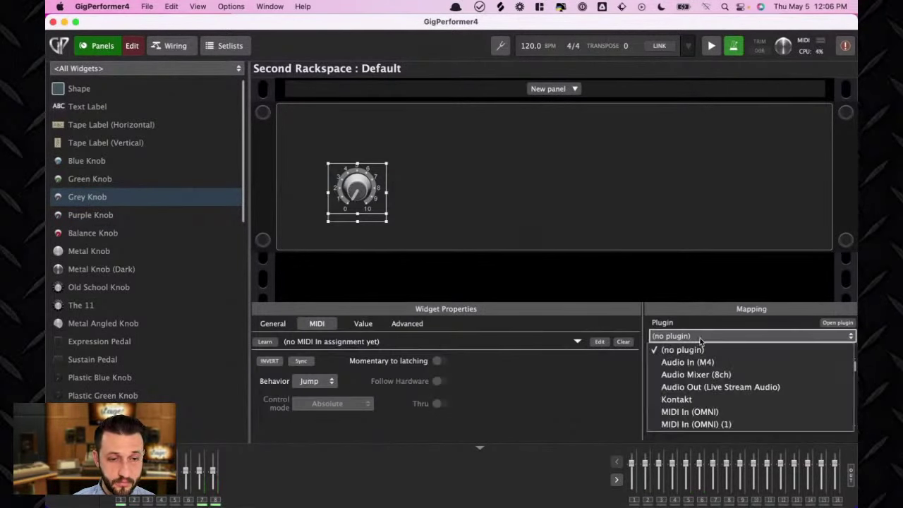
{"action": "left_click", "coordinate": [736, 373]}
{"action": "left_click", "coordinate": [694, 391]}
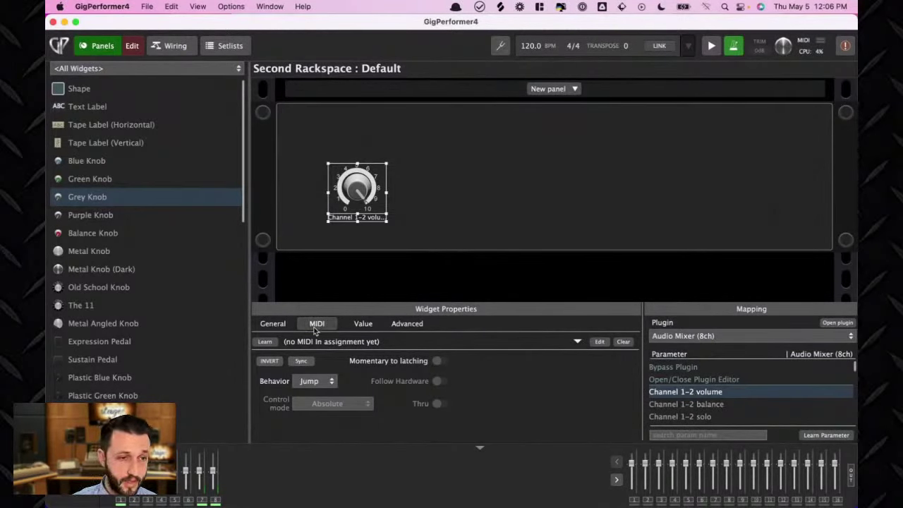
Assign the grey knob to MPK Mini Mk II Controller 5, Channel 1 with MIDI Learn, enable Follow Hardware, and leave edit mode.
{"action": "left_click", "coordinate": [265, 342]}
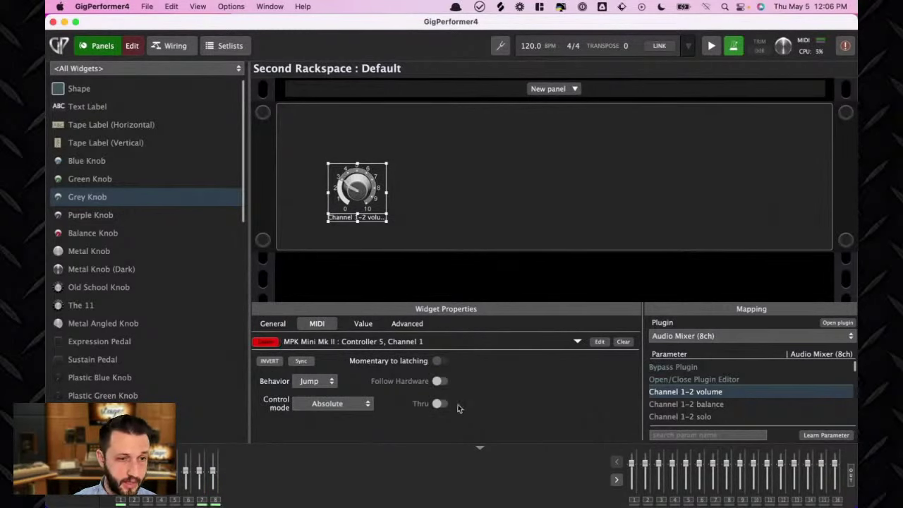
{"action": "left_click", "coordinate": [441, 382]}
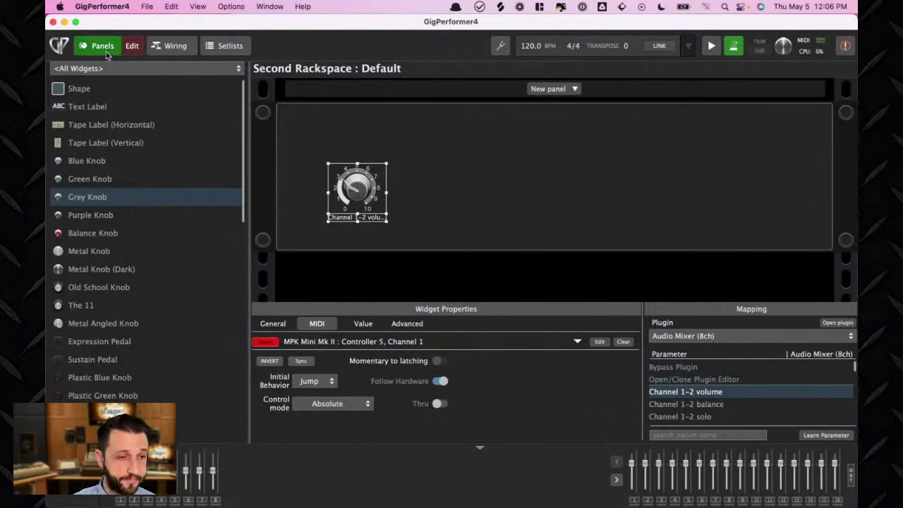
{"action": "left_click", "coordinate": [131, 50]}
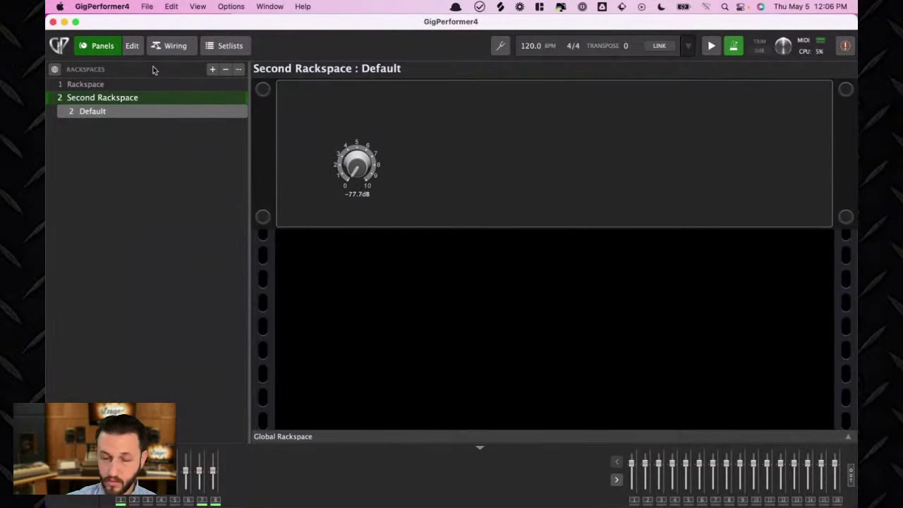
Switch back and forth between Rackspace and Second Rackspace to check how each volume knob follows the hardware position.
{"action": "left_click", "coordinate": [134, 85]}
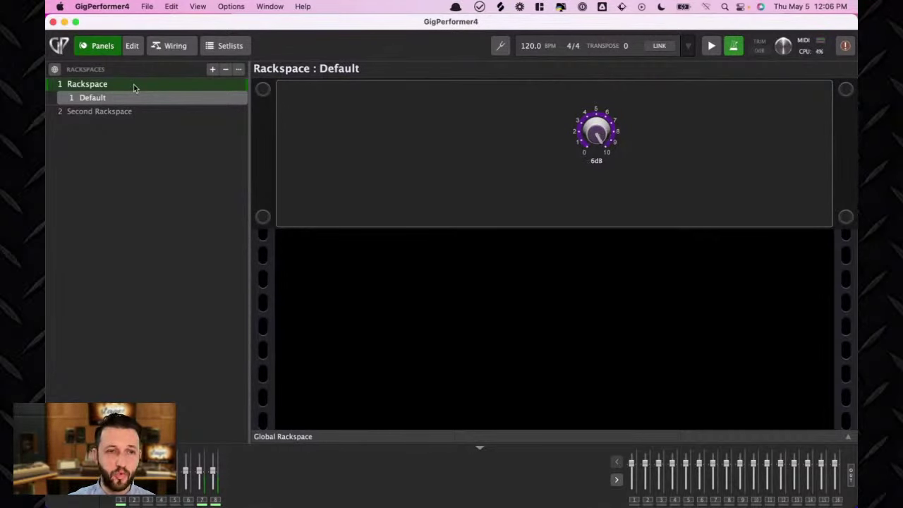
{"action": "left_click", "coordinate": [113, 112]}
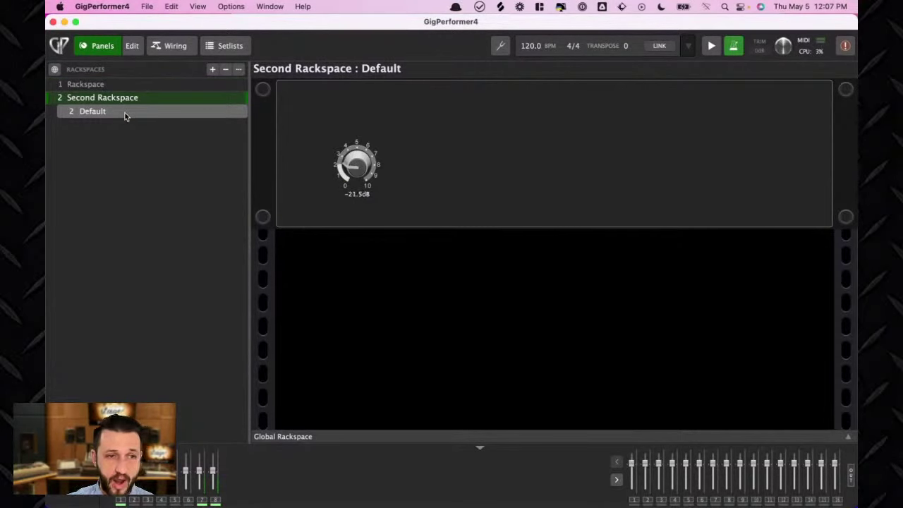
{"action": "left_click", "coordinate": [123, 85]}
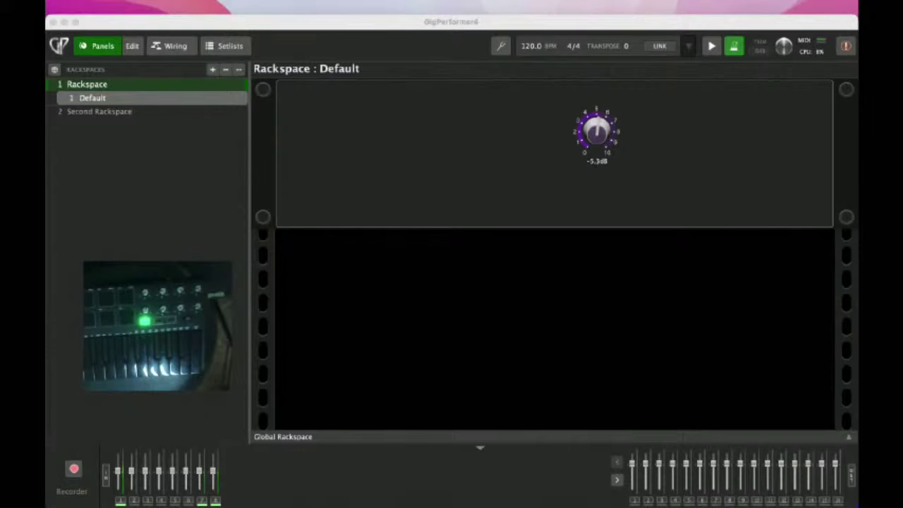
{"action": "left_click", "coordinate": [90, 111]}
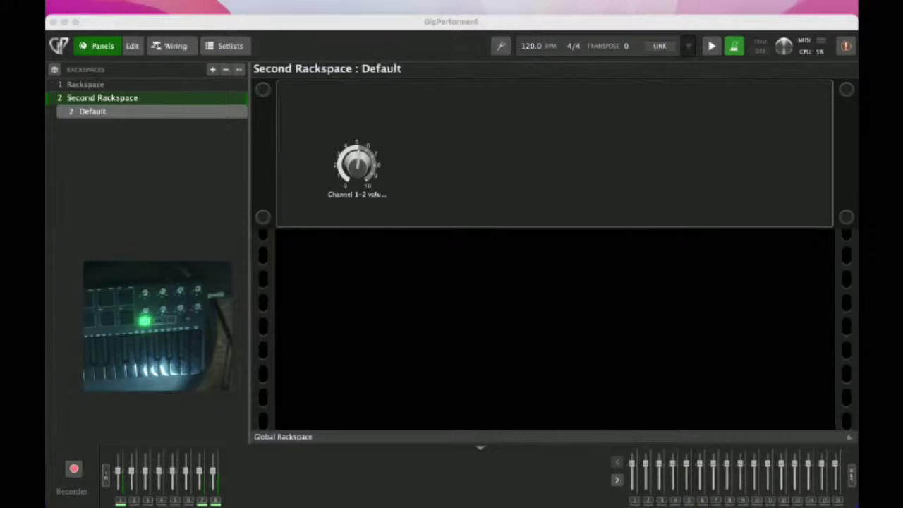
Delete the Channel 1-2 volume knob from Second Rackspace's panel.
{"action": "left_click", "coordinate": [132, 46]}
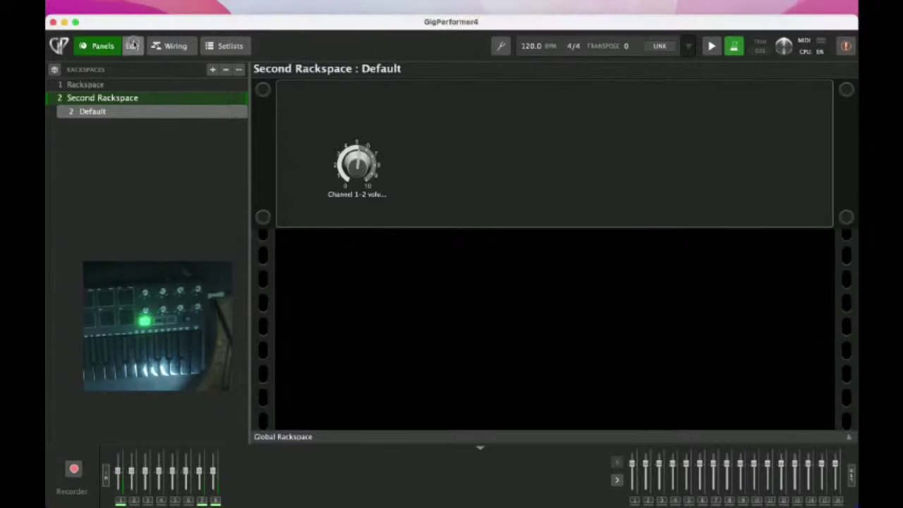
{"action": "left_click", "coordinate": [351, 189]}
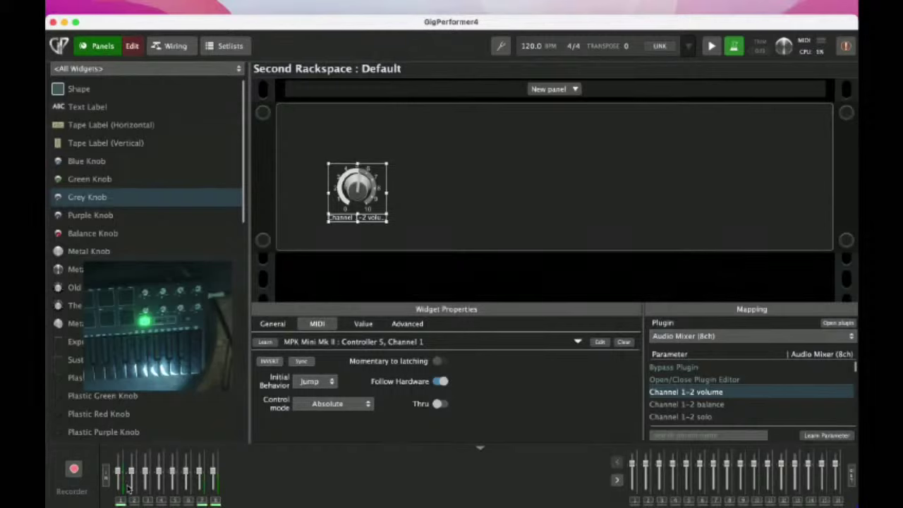
{"action": "left_click", "coordinate": [438, 403]}
{"action": "left_click", "coordinate": [440, 404]}
{"action": "key", "text": "Delete"}
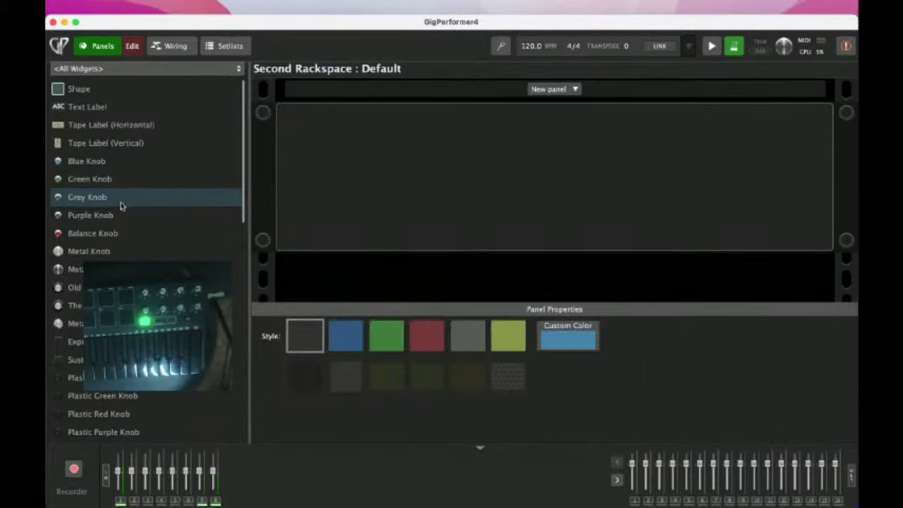
Place a green LED button on Second Rackspace's panel and assign it to MPK Mini Mk II Note ON C3, Channel 1 with MIDI Learn.
{"action": "scroll", "coordinate": [124, 219], "scroll_direction": "down", "scroll_amount": 3}
{"action": "scroll", "coordinate": [141, 254], "scroll_direction": "down", "scroll_amount": 6}
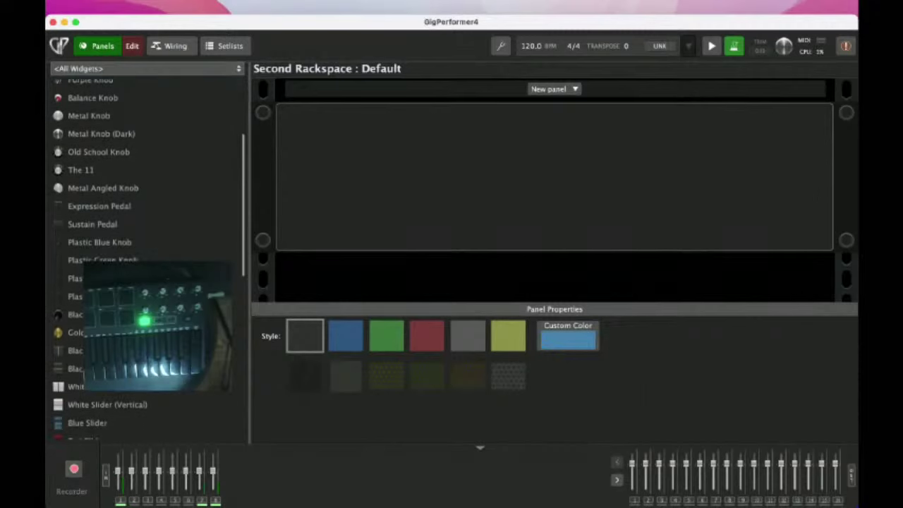
{"action": "scroll", "coordinate": [50, 404], "scroll_direction": "down", "scroll_amount": 3}
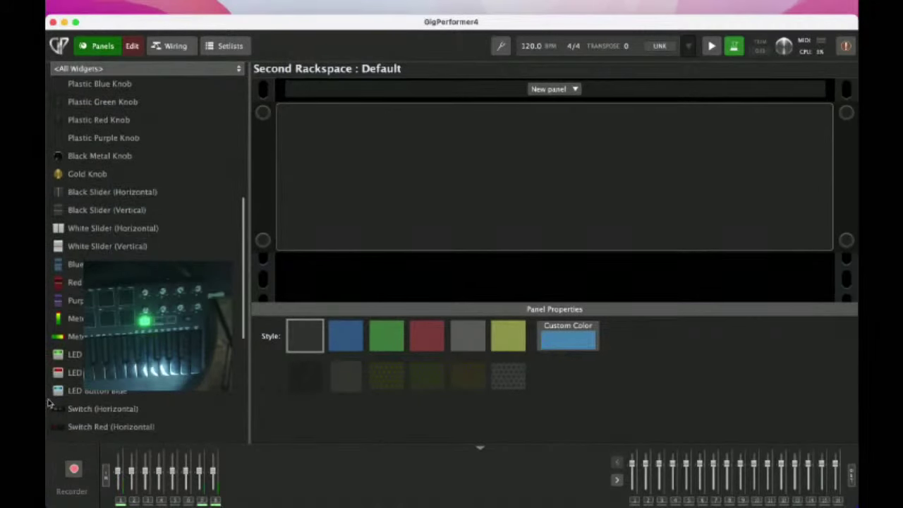
{"action": "left_click_drag", "start_coordinate": [53, 360], "coordinate": [332, 159]}
{"action": "left_click", "coordinate": [266, 343]}
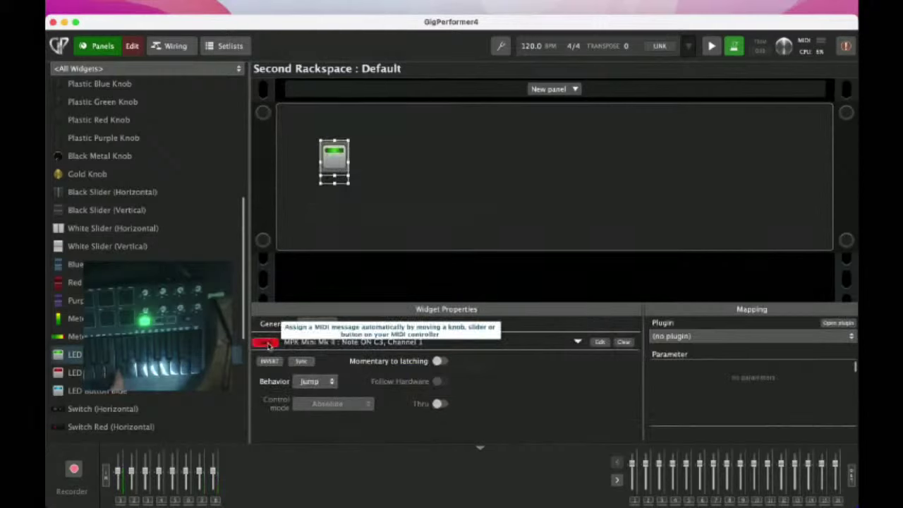
{"action": "left_click", "coordinate": [266, 343]}
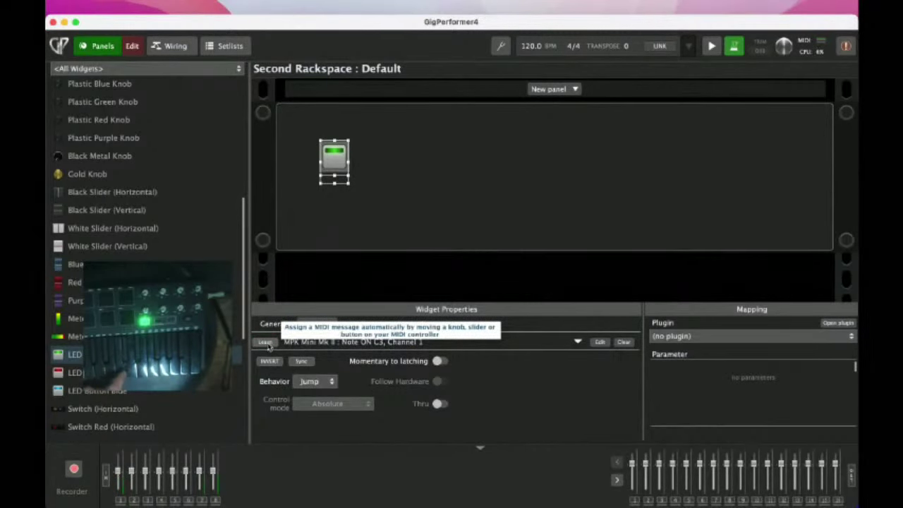
Enable Momentary to latching for the green LED button, and switch its Thru option on and back off.
{"action": "left_click", "coordinate": [438, 361]}
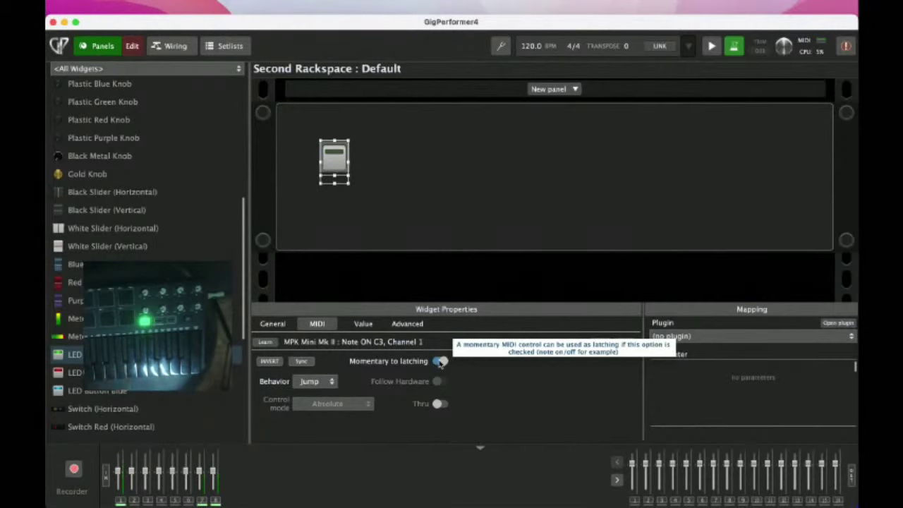
{"action": "left_click", "coordinate": [443, 409]}
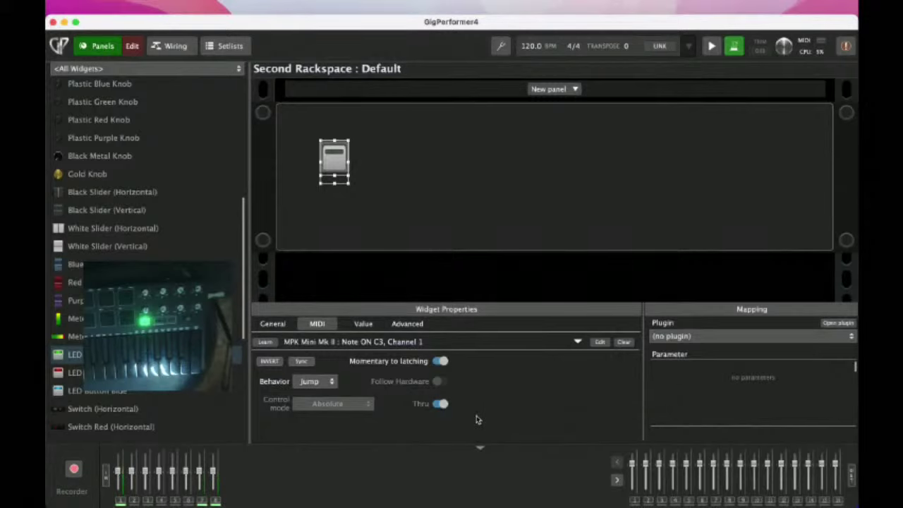
{"action": "left_click", "coordinate": [440, 404]}
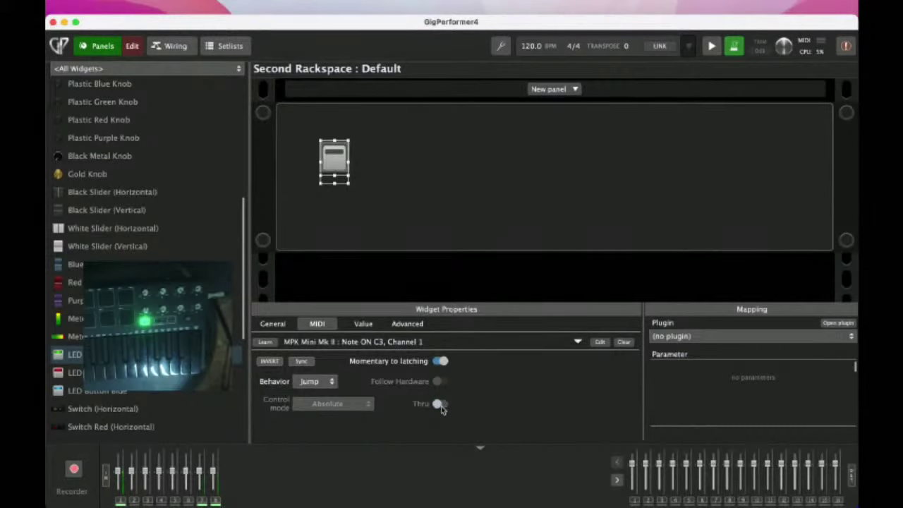